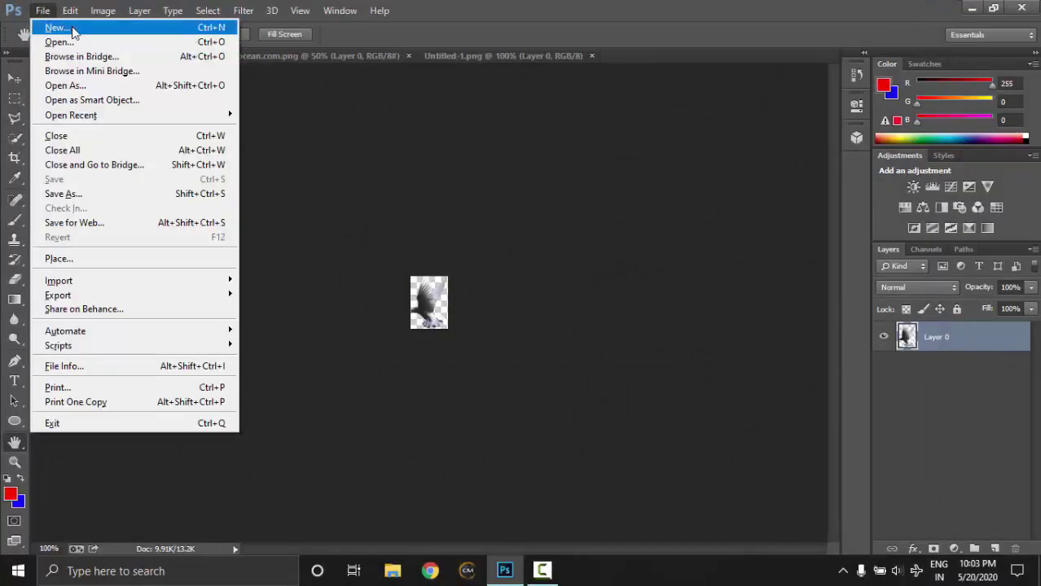
Step: Create a new 750 × 1002 px, 72 ppi document with a white background
click(57, 30)
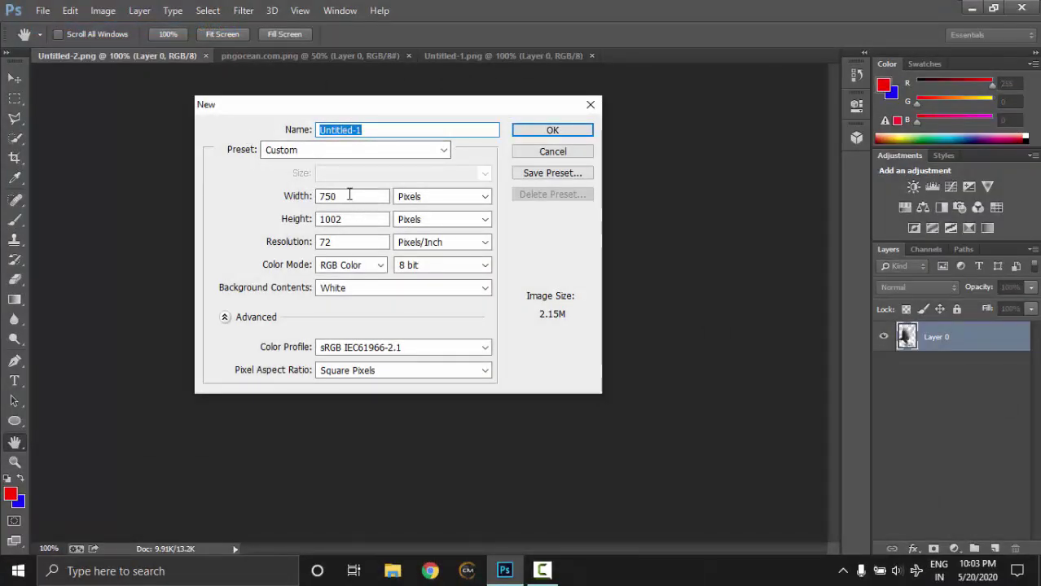
key(Tab)
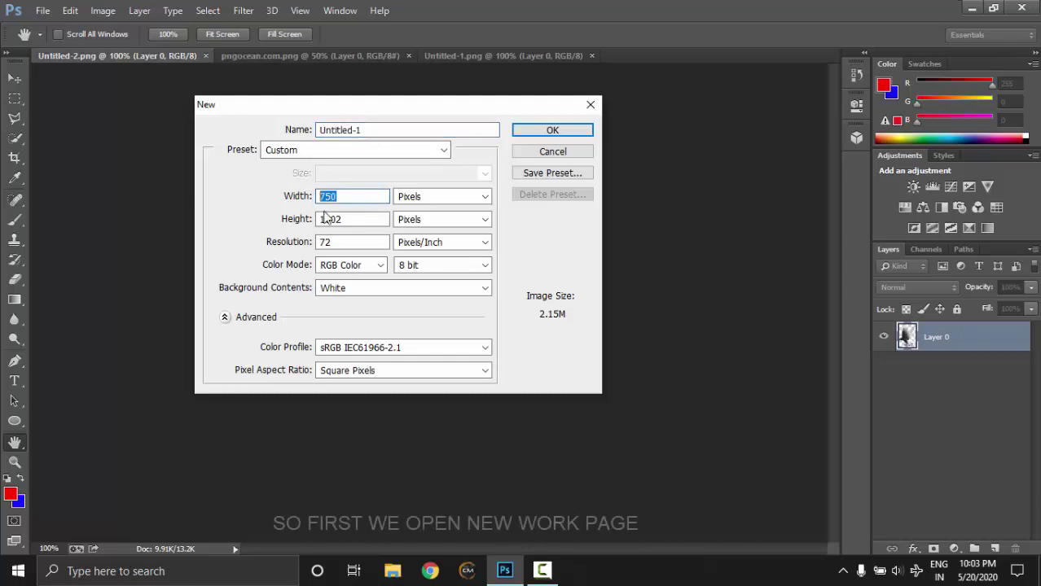
key(Tab)
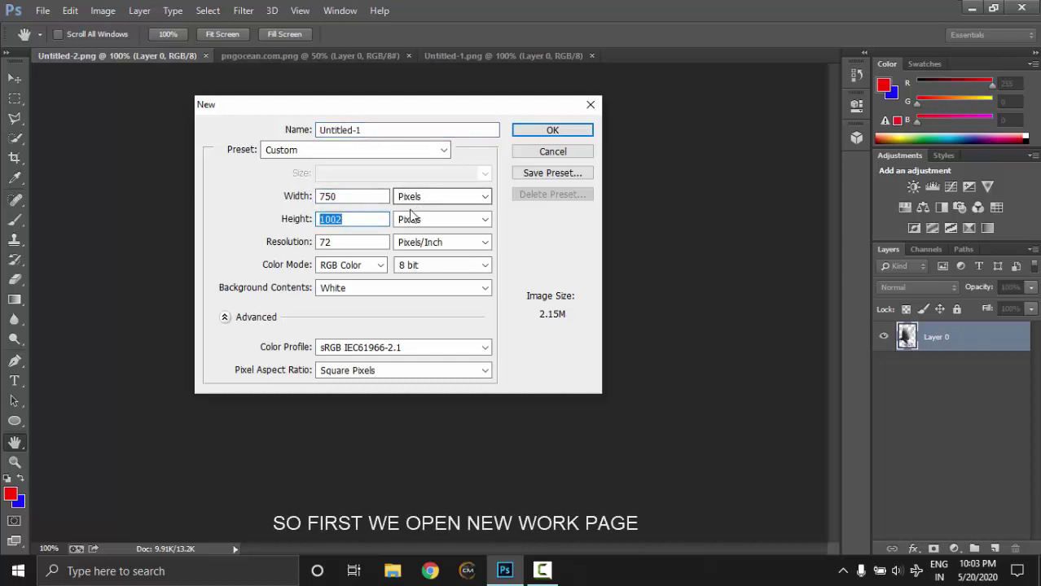
click(523, 132)
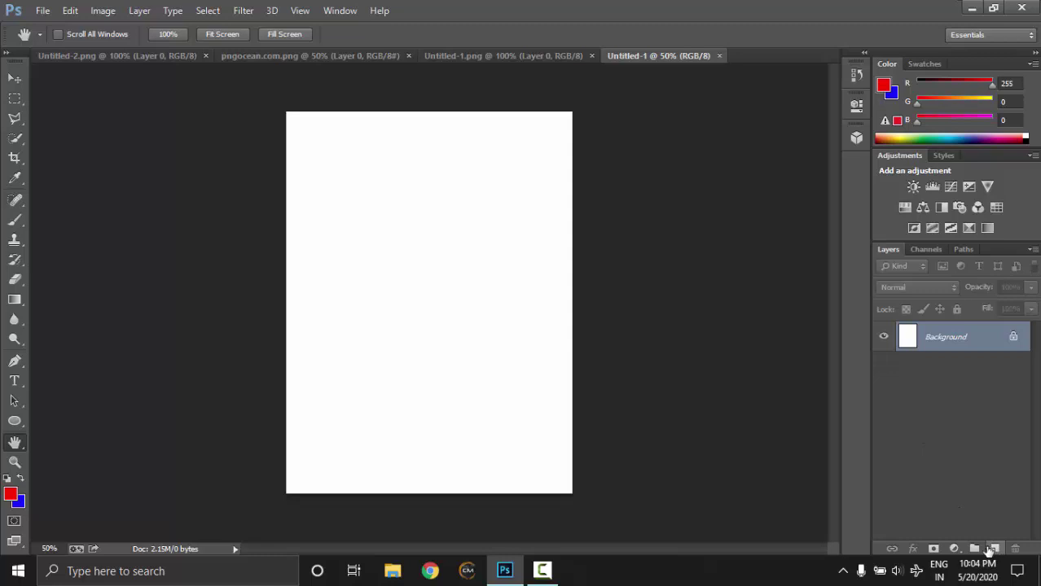
Step: Add Layer 1 and load the foreground-to-background preset into the gradient editor
click(994, 549)
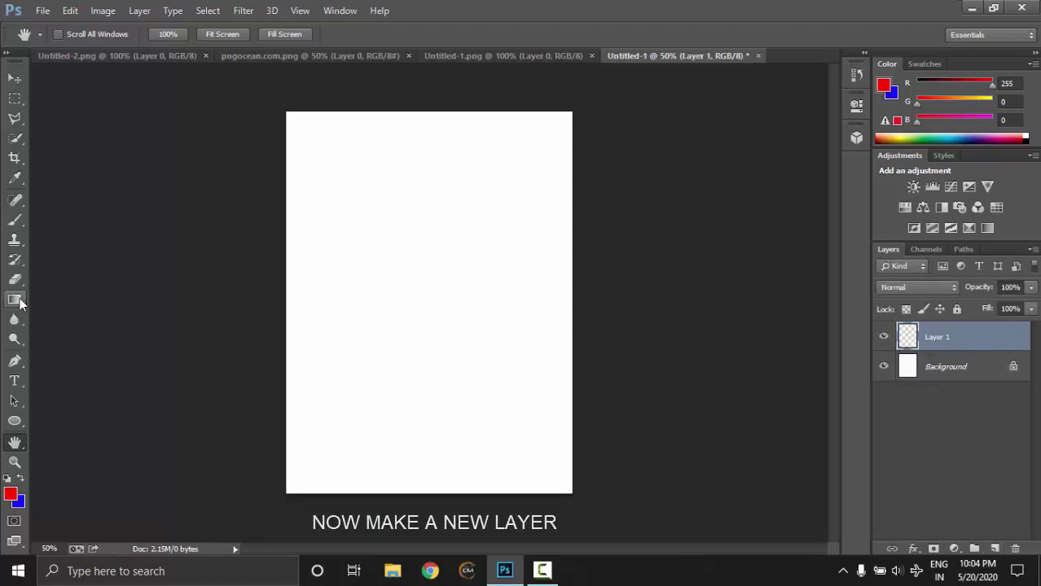
click(18, 301)
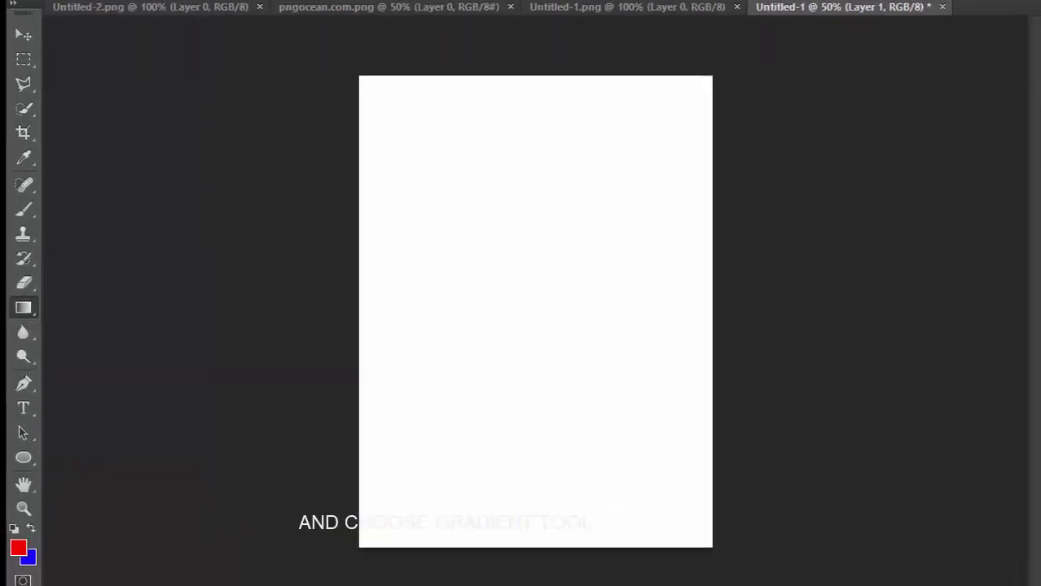
click(81, 28)
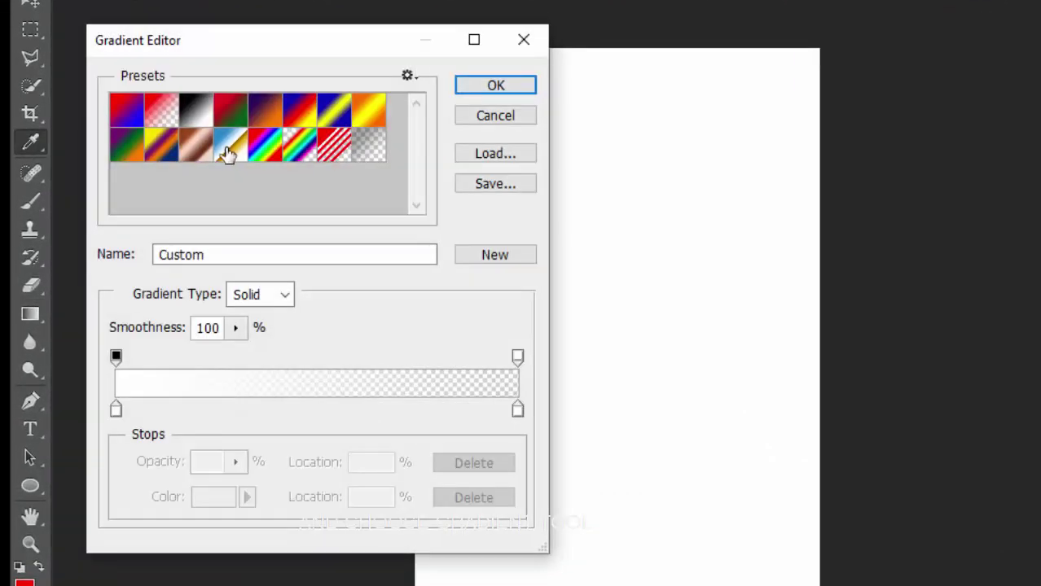
click(132, 114)
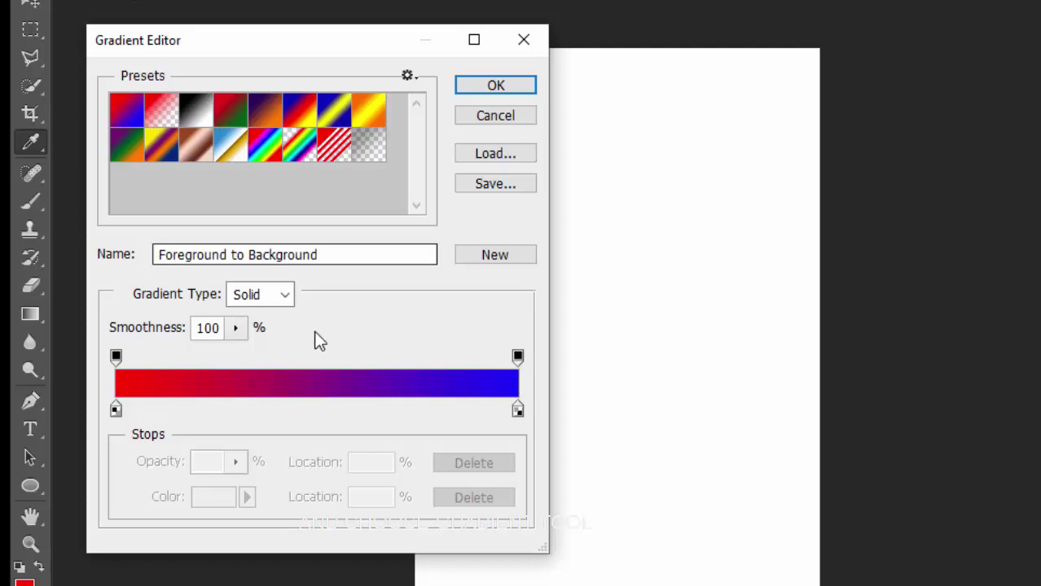
Step: Make the gradient's end stop pink and fill Layer 1 with a vertical red-to-pink gradient
click(517, 409)
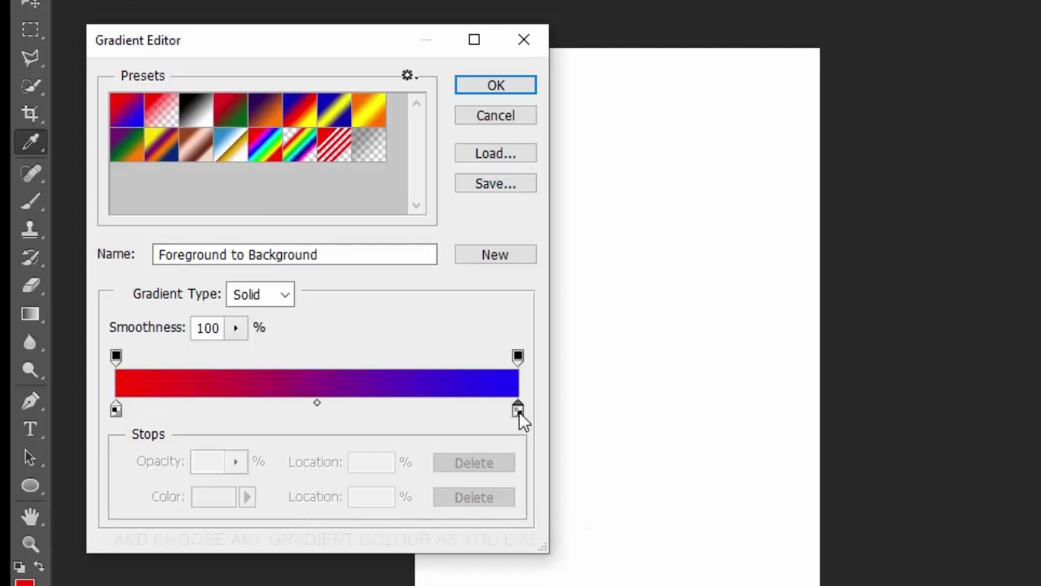
double_click(518, 412)
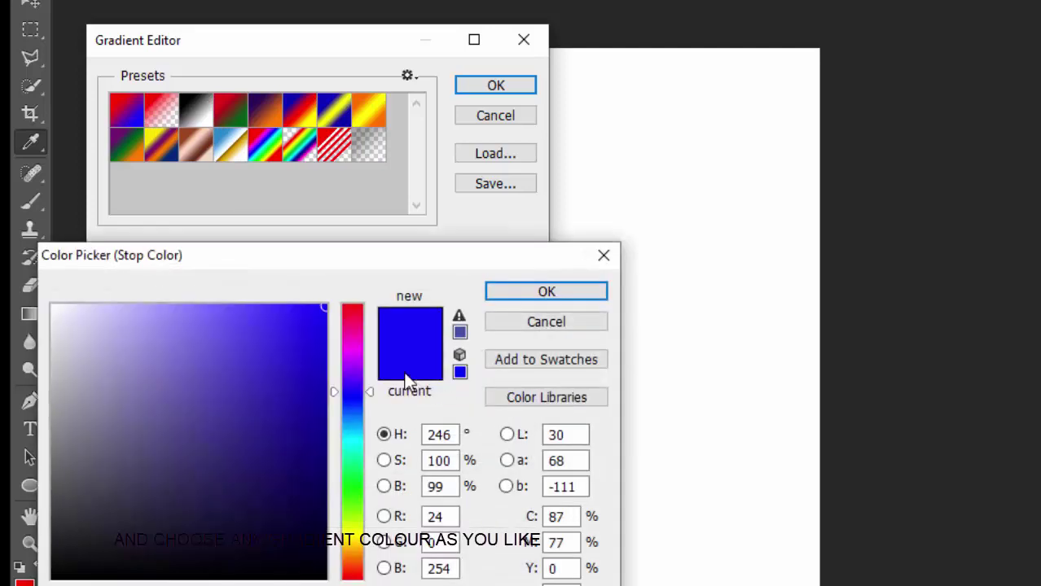
drag(348, 323, 348, 317)
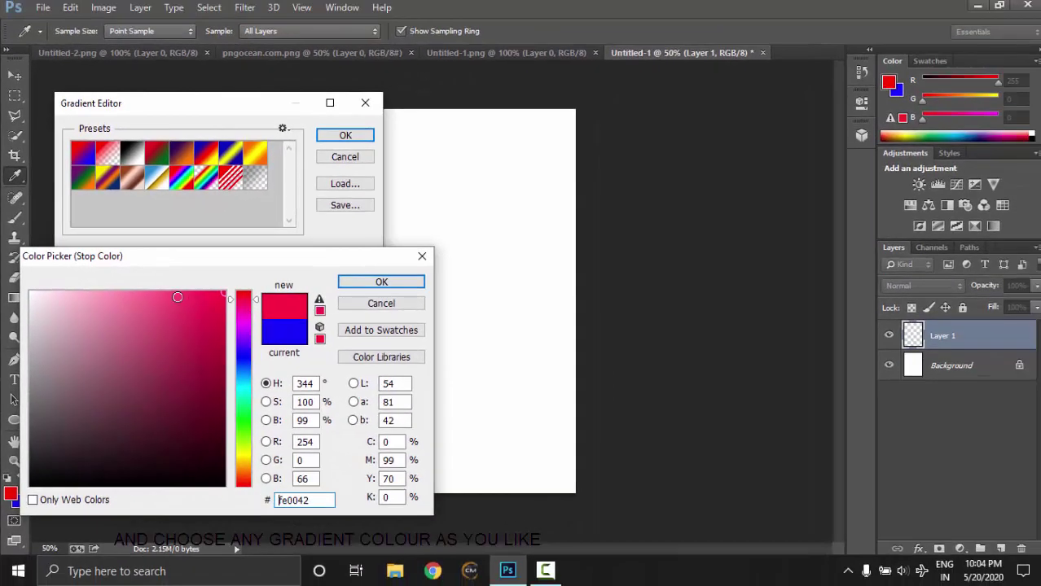
click(152, 290)
click(181, 291)
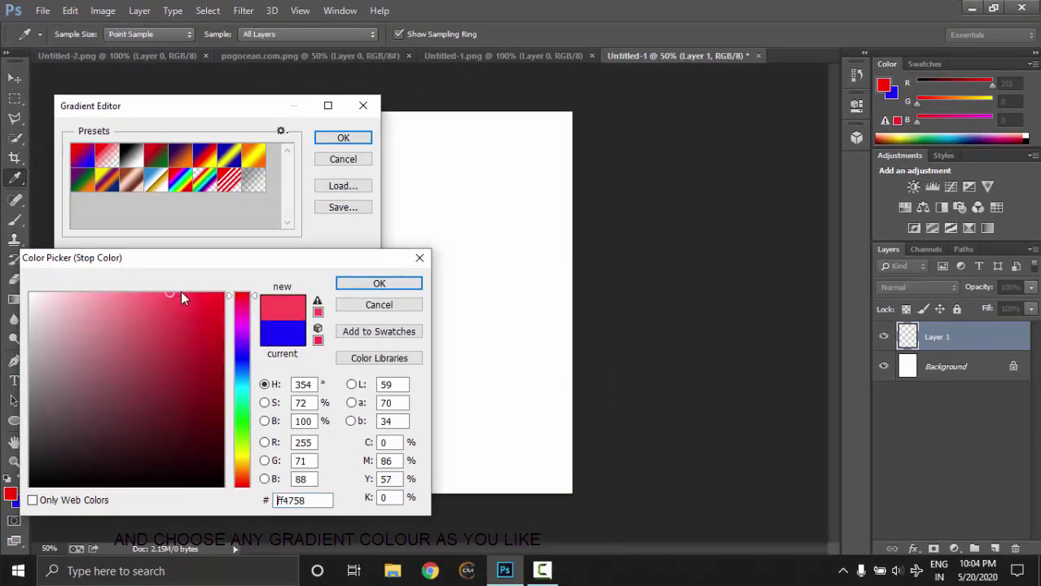
click(378, 285)
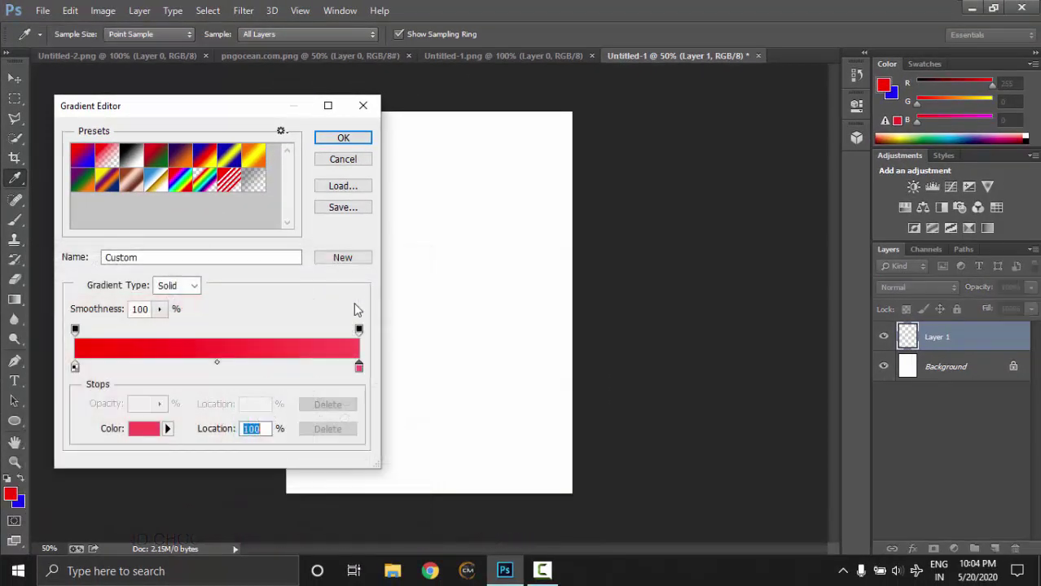
click(341, 137)
drag(449, 471, 432, 396)
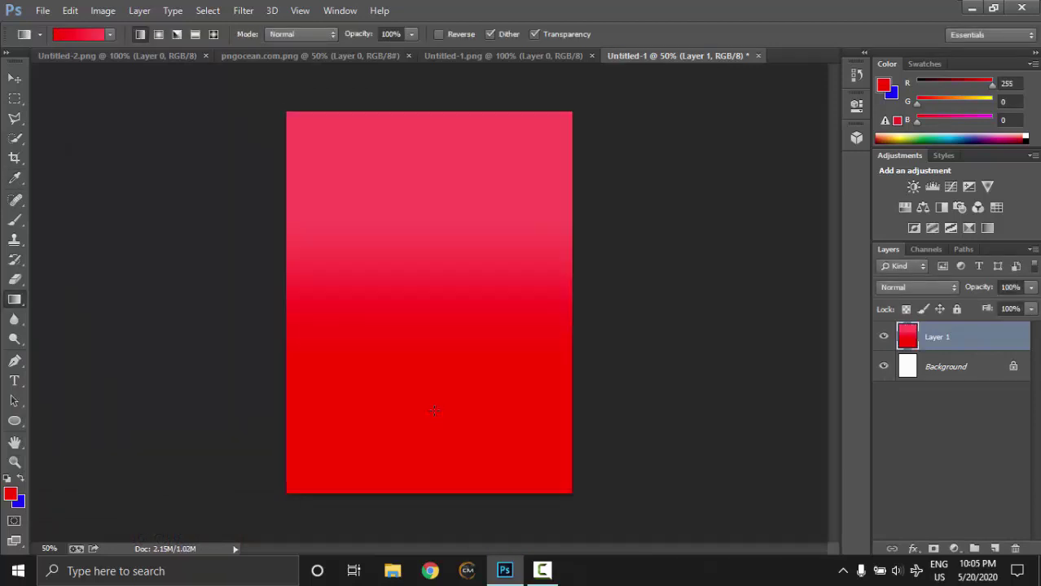
drag(415, 242, 416, 242)
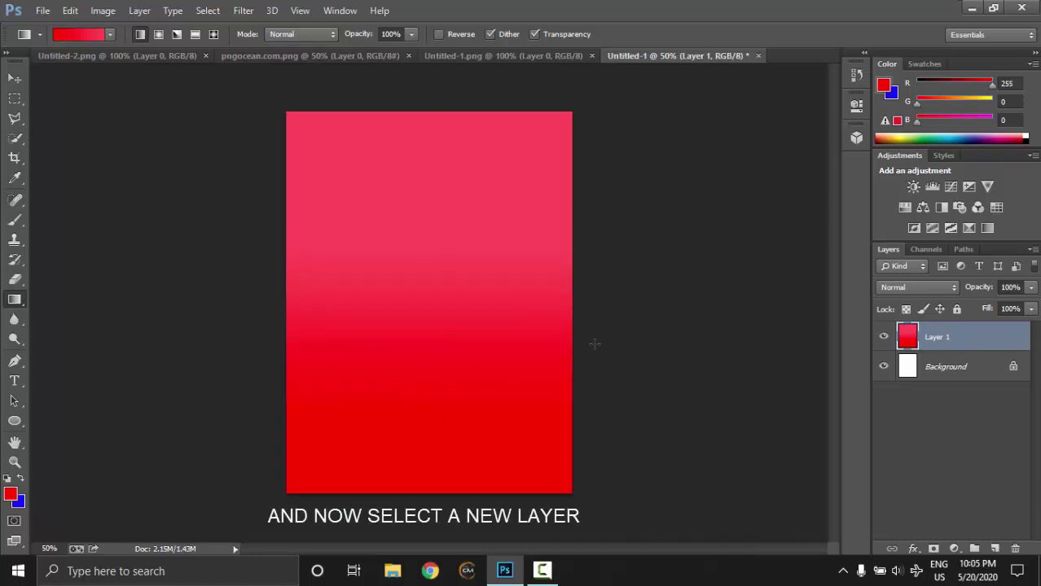
Step: Add Layer 2 and lasso a jagged ridge selection along the bottom of the canvas
click(995, 549)
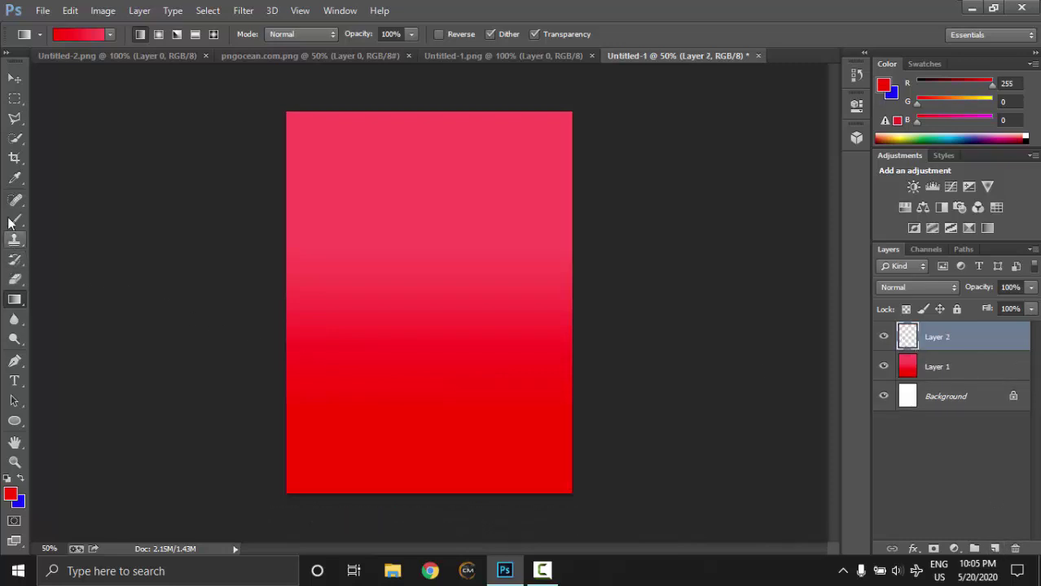
click(21, 120)
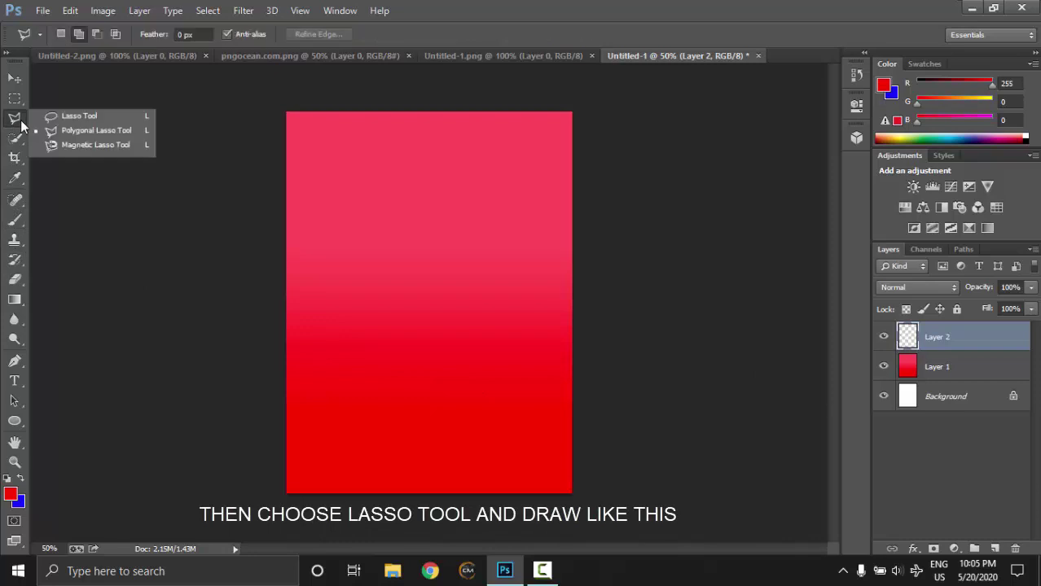
click(64, 116)
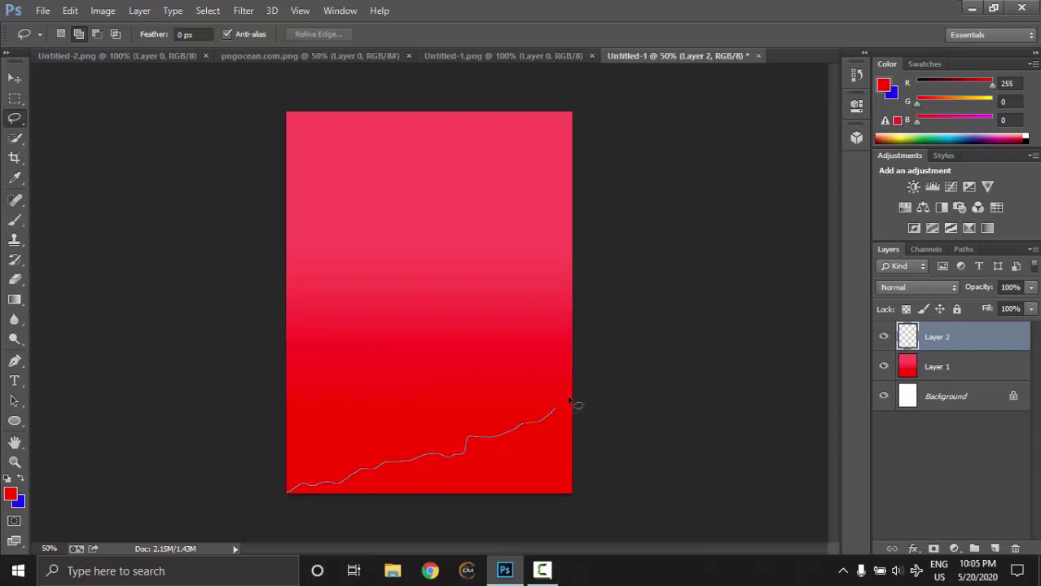
drag(434, 511, 281, 518)
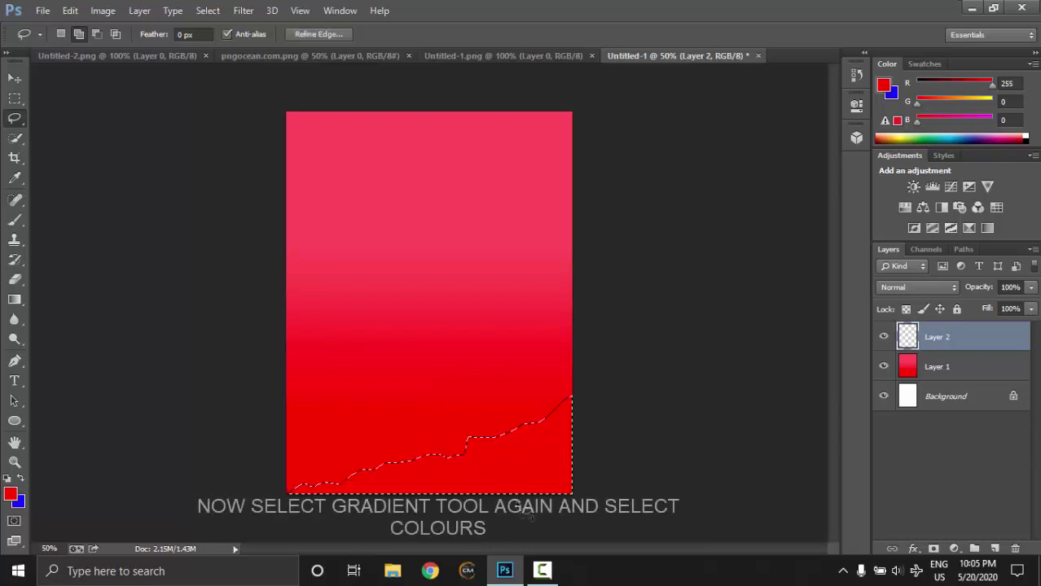
Step: Load the foreground-to-background gradient preset and set its starting stop to dark blue
click(15, 300)
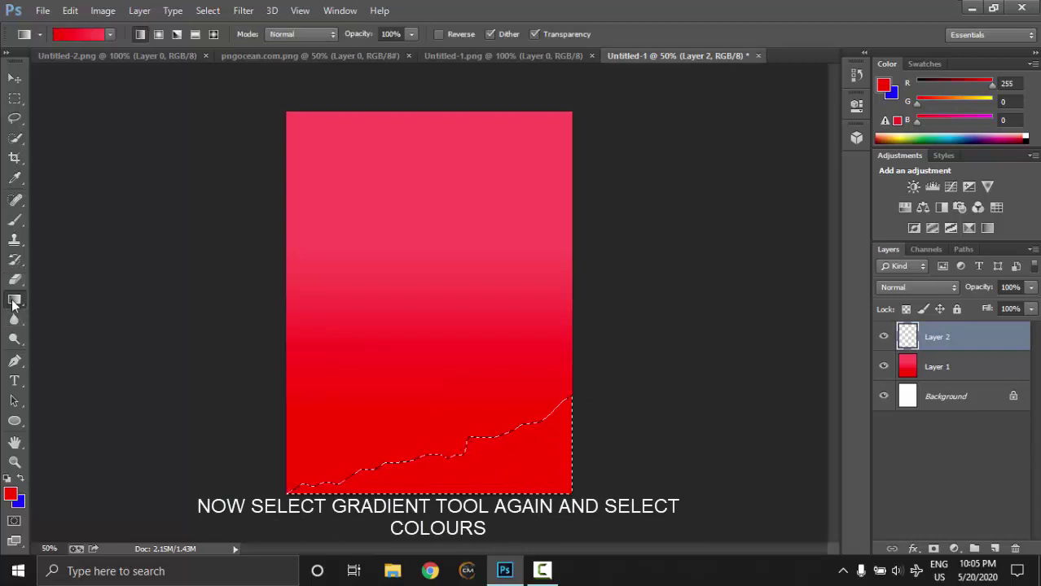
click(81, 33)
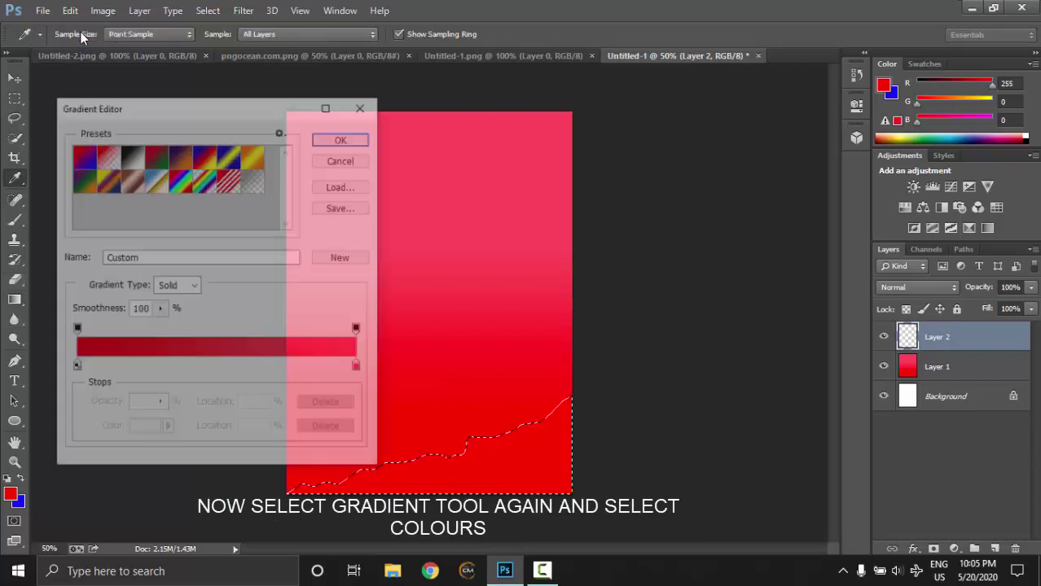
click(83, 166)
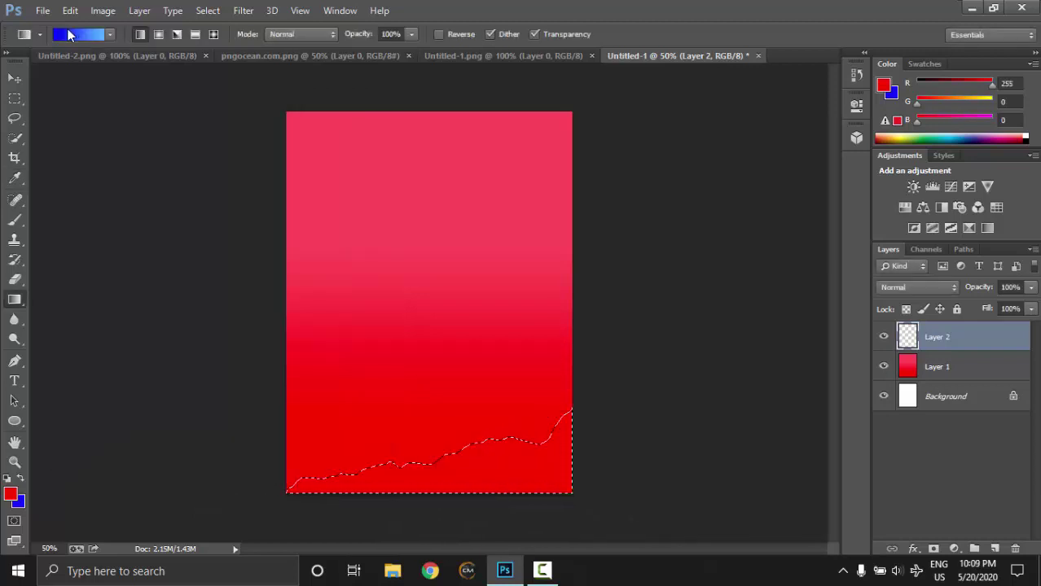
click(66, 30)
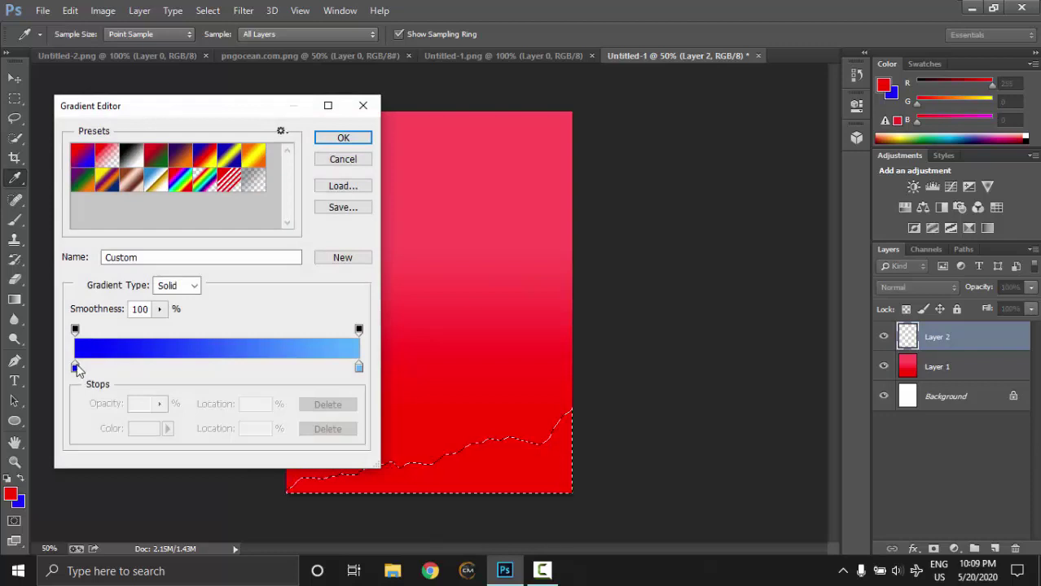
click(75, 367)
click(143, 428)
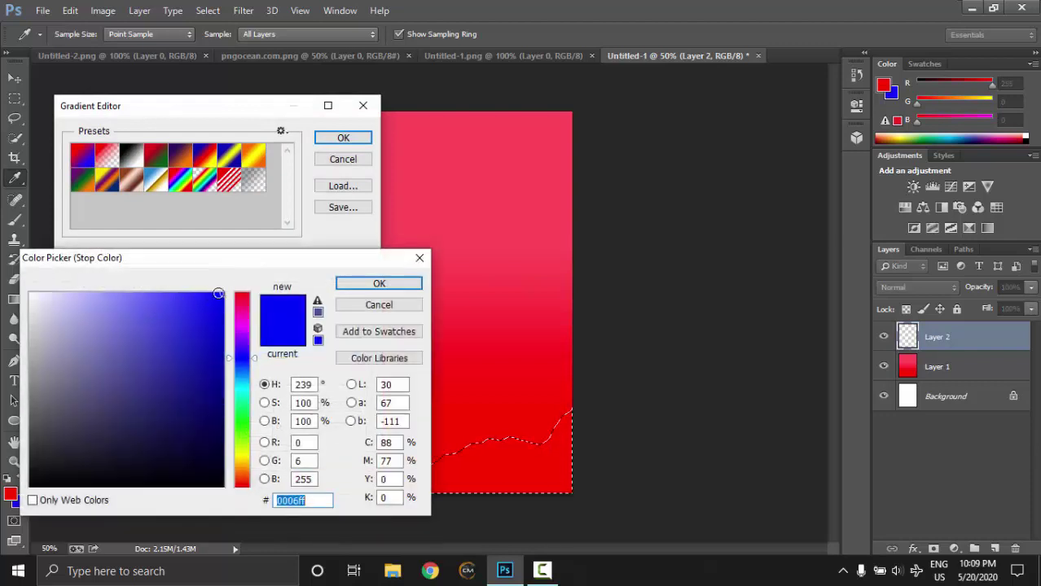
drag(231, 291, 233, 330)
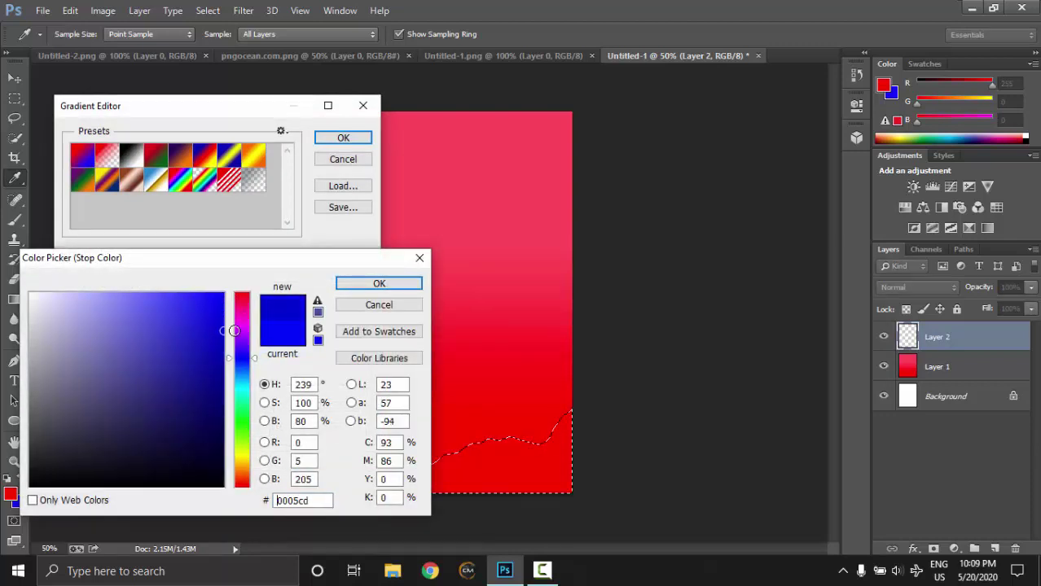
click(371, 285)
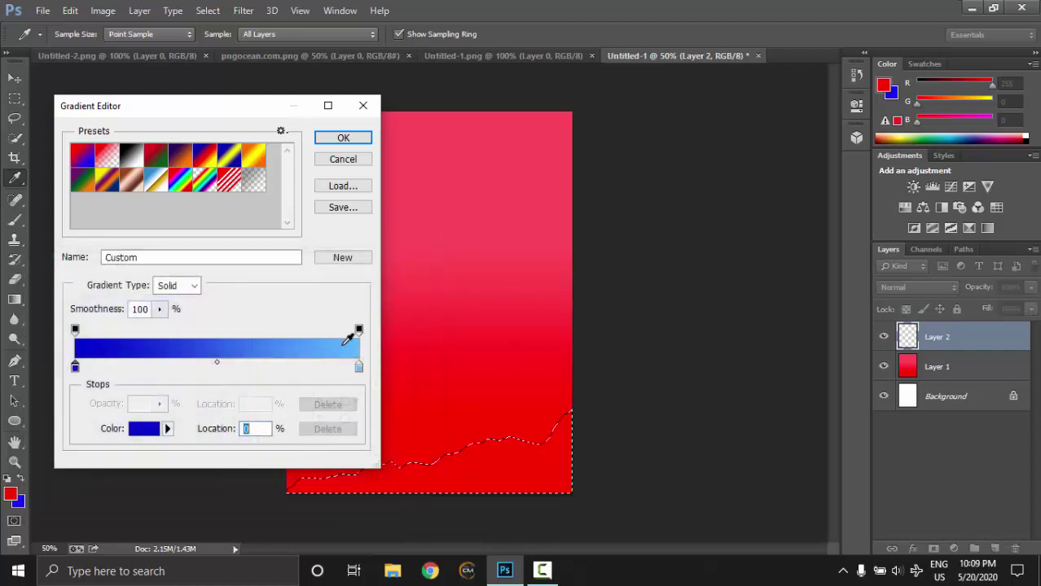
Step: Set the end stop to light blue and drag the gradient up through the ridge selection
double_click(358, 369)
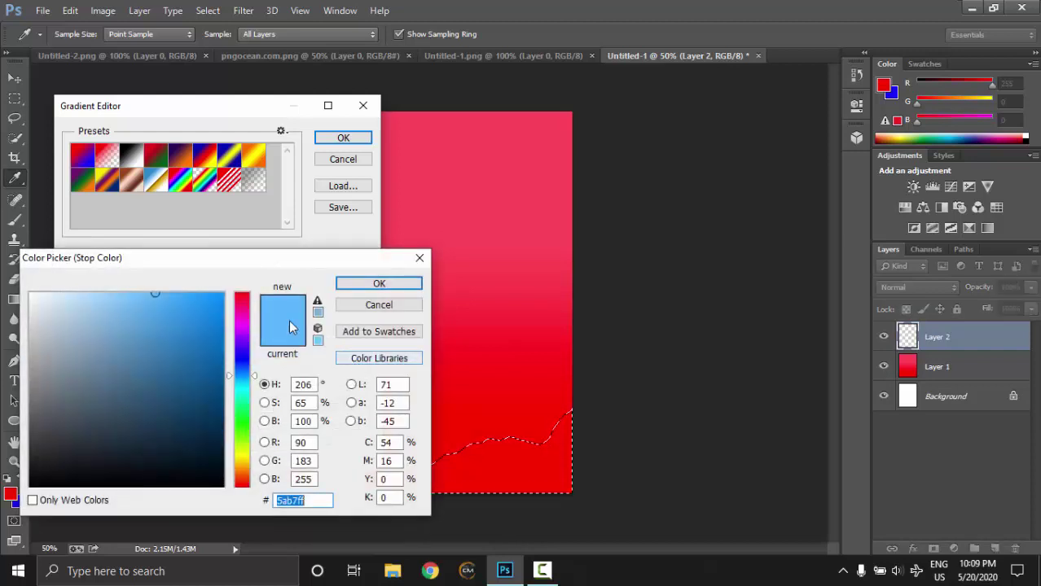
click(351, 285)
click(343, 139)
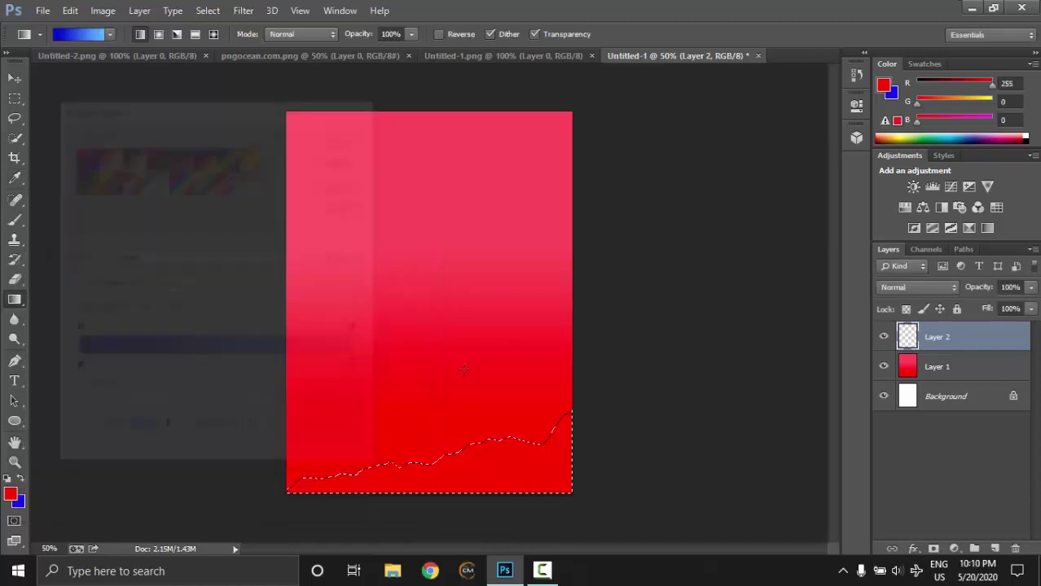
drag(489, 481, 475, 404)
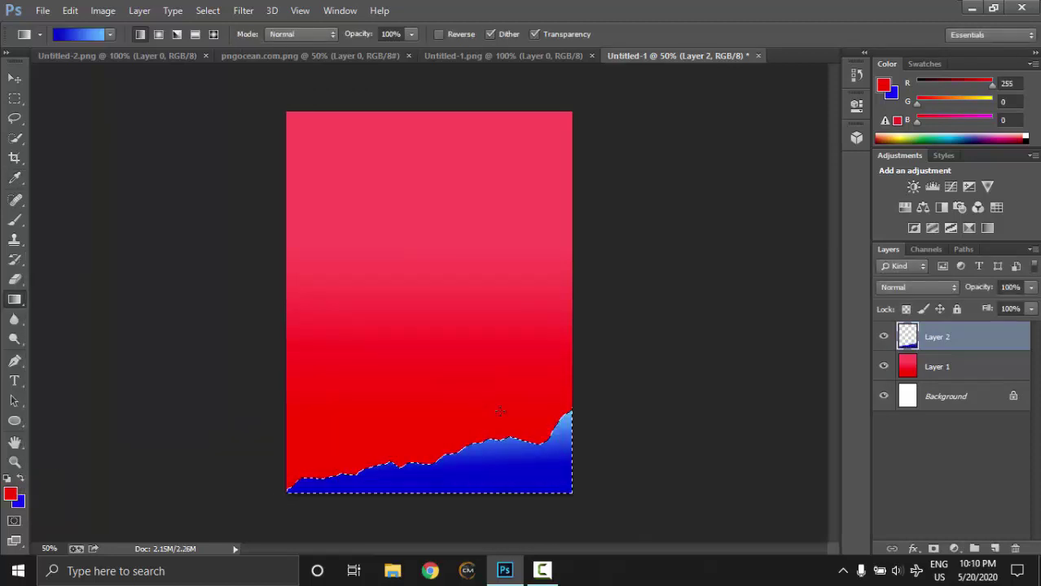
drag(498, 477, 489, 424)
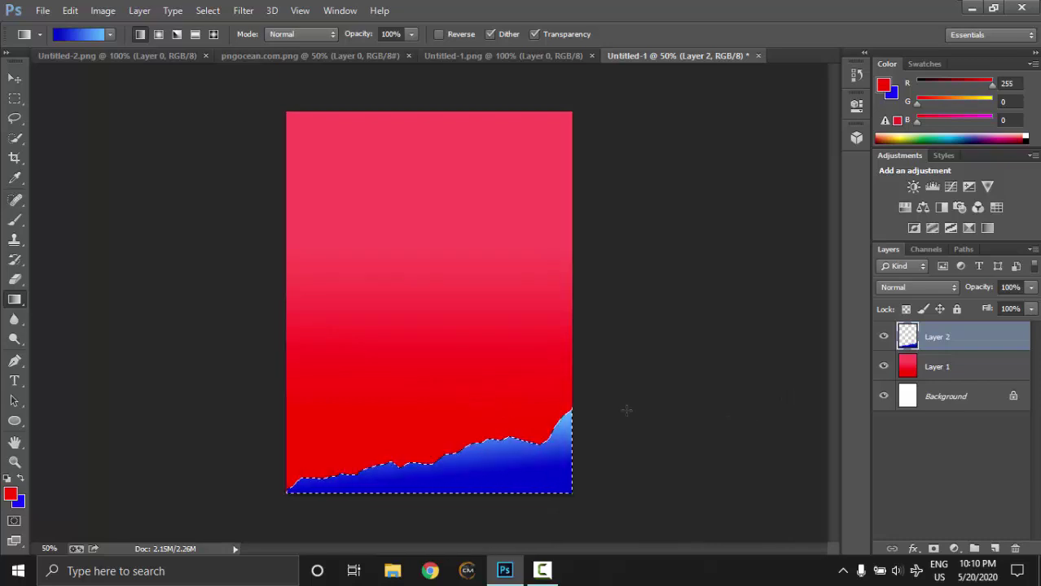
Step: Add Layer 3 and fill a second lassoed ridge along the bottom with the blue gradient
click(15, 119)
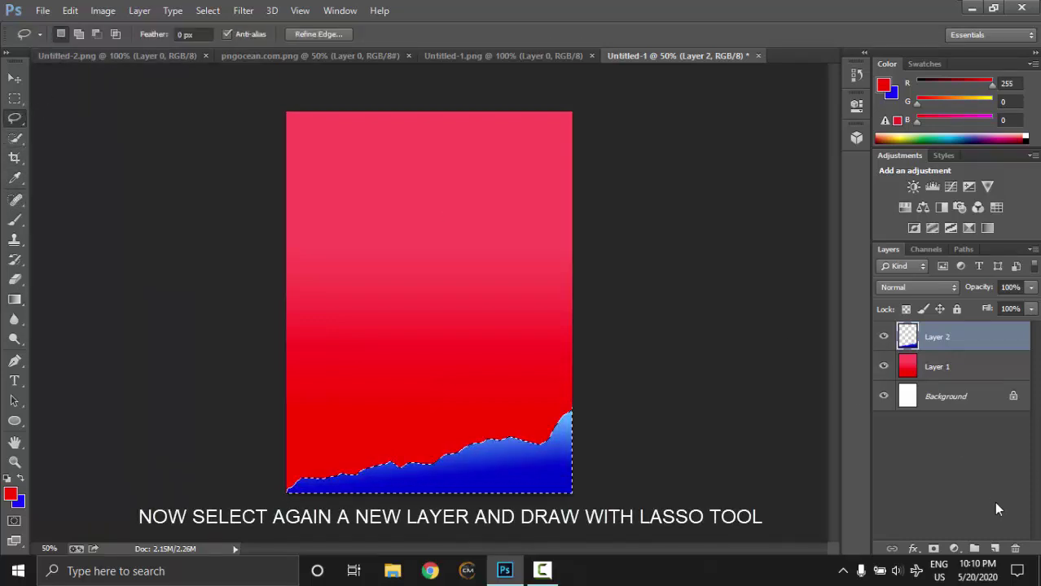
click(994, 548)
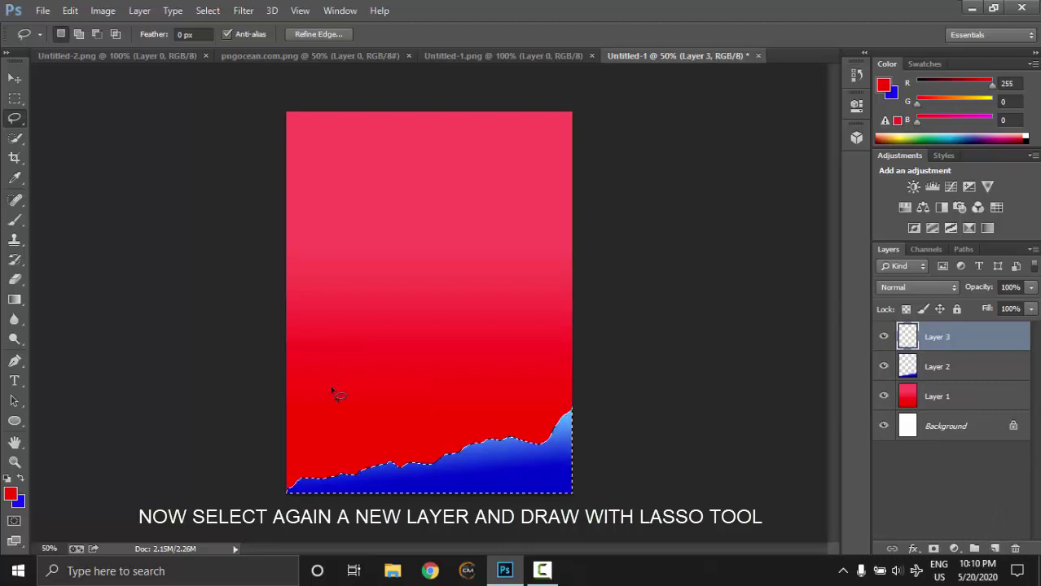
click(288, 413)
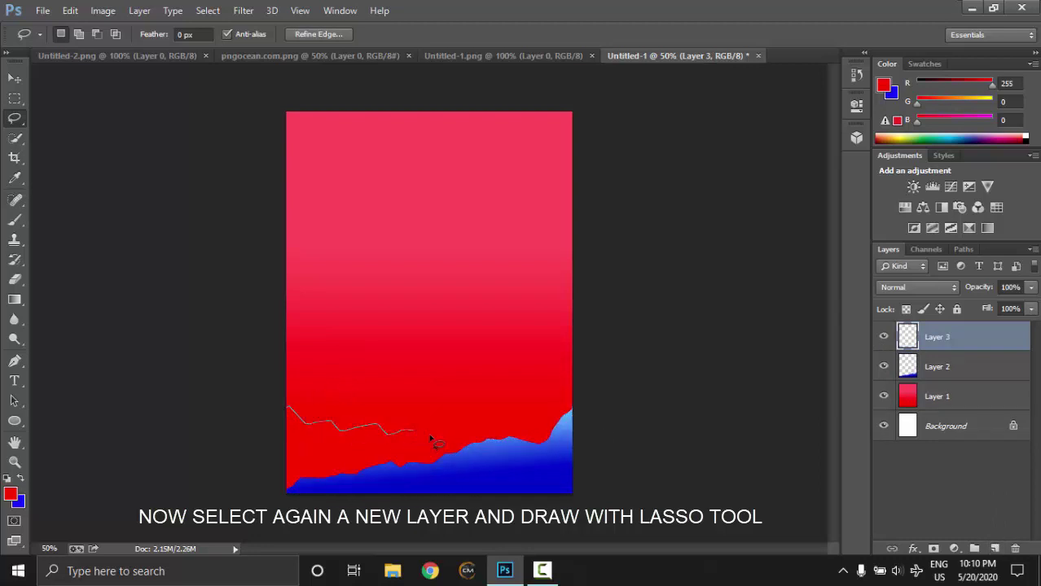
drag(523, 542, 220, 541)
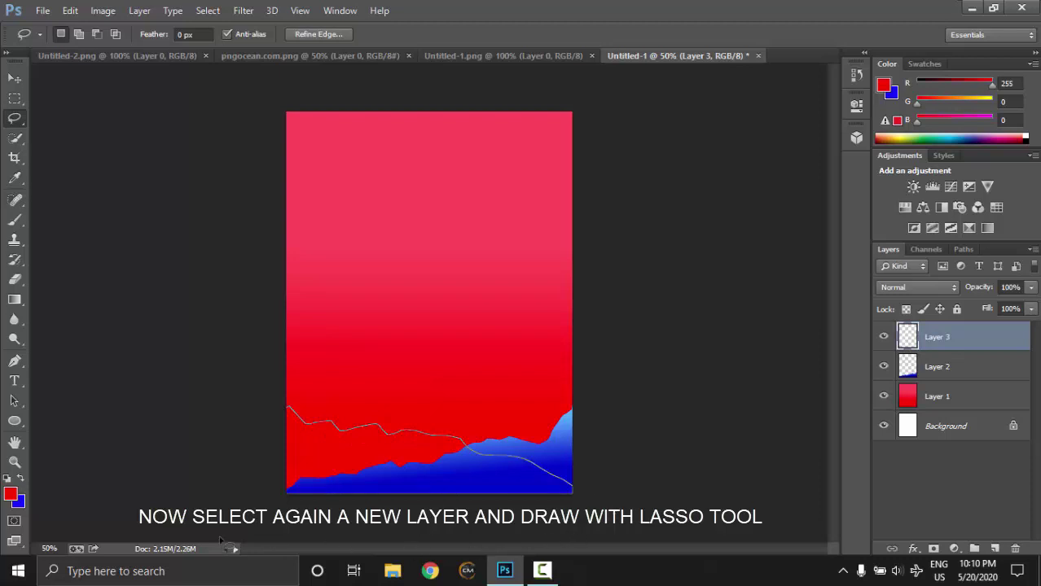
drag(234, 470, 251, 411)
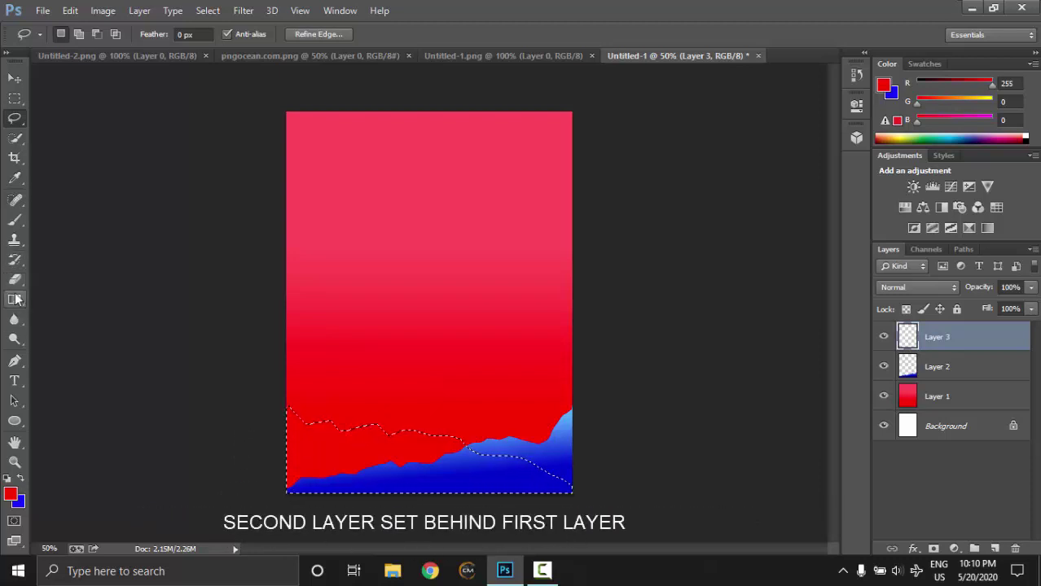
click(14, 300)
drag(310, 438, 311, 437)
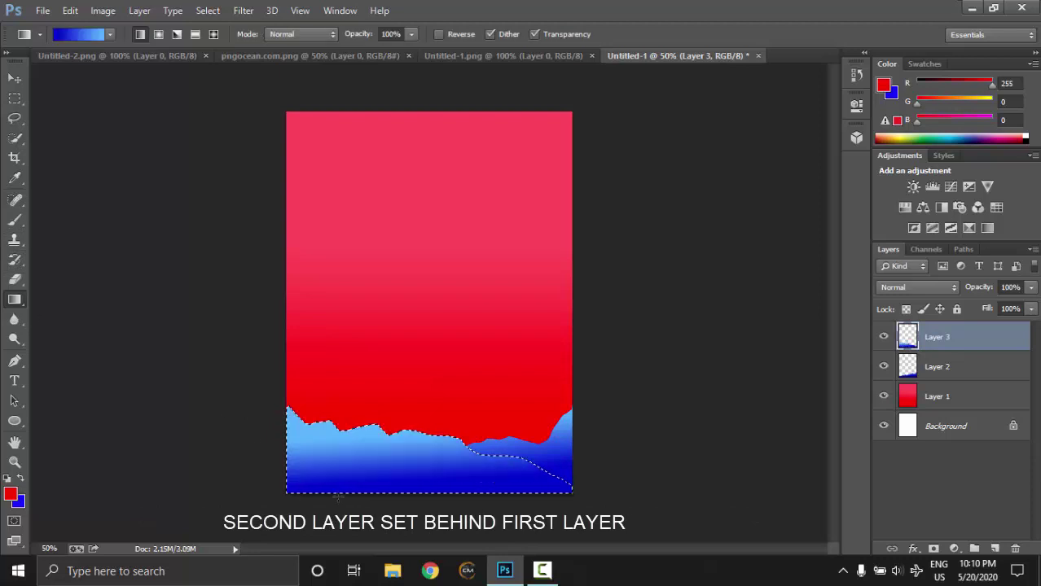
drag(344, 471, 344, 432)
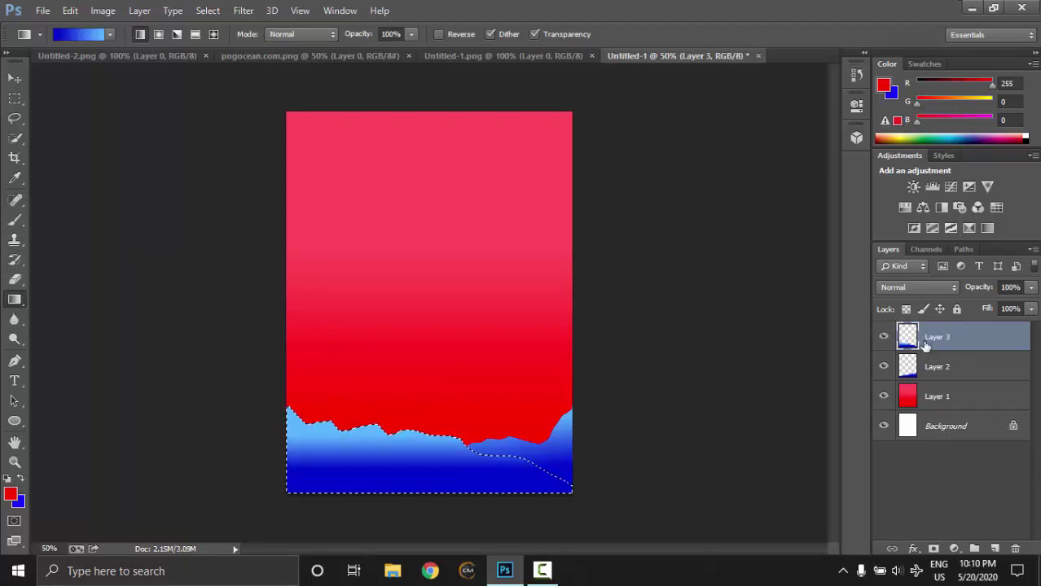
Step: Move Layer 3 beneath Layer 2, then add Layer 4 with a third blue-gradient ridge
drag(918, 344, 919, 375)
drag(344, 425, 337, 480)
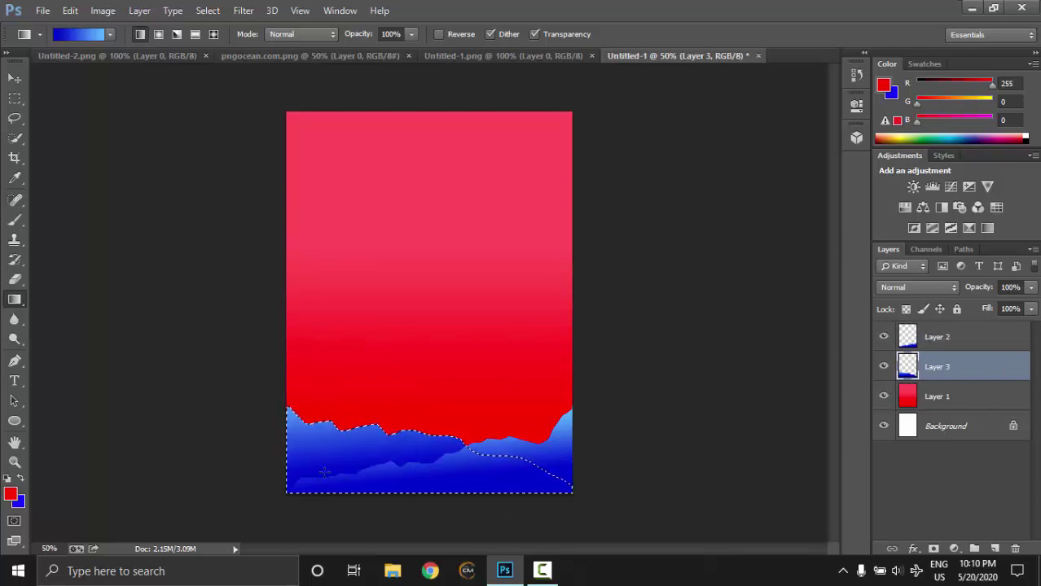
click(15, 118)
click(995, 549)
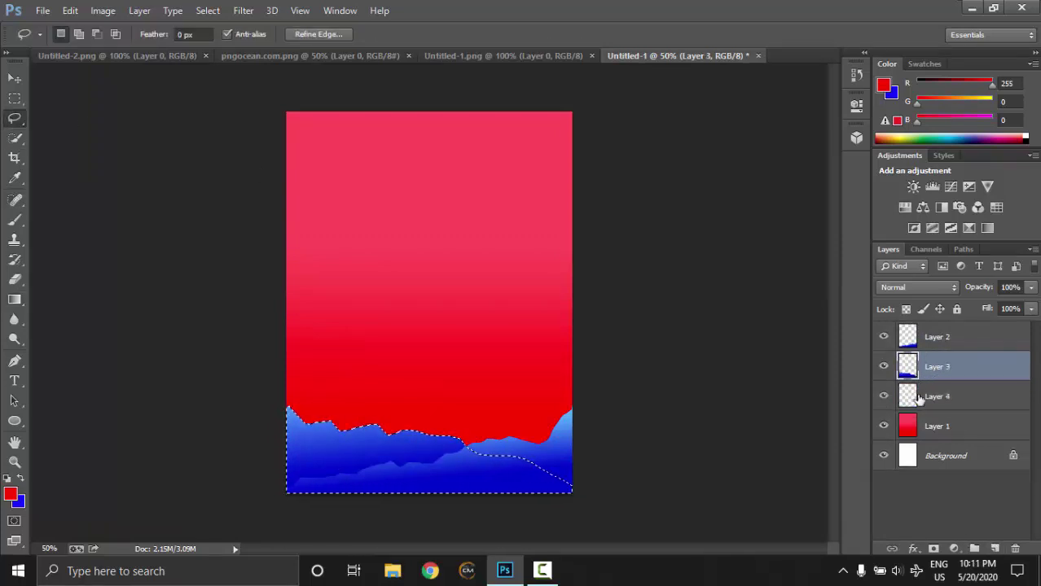
drag(951, 391, 951, 400)
mouse_move(287, 479)
mouse_down()
mouse_move(280, 487)
mouse_move(349, 464)
mouse_up()
drag(483, 417, 575, 495)
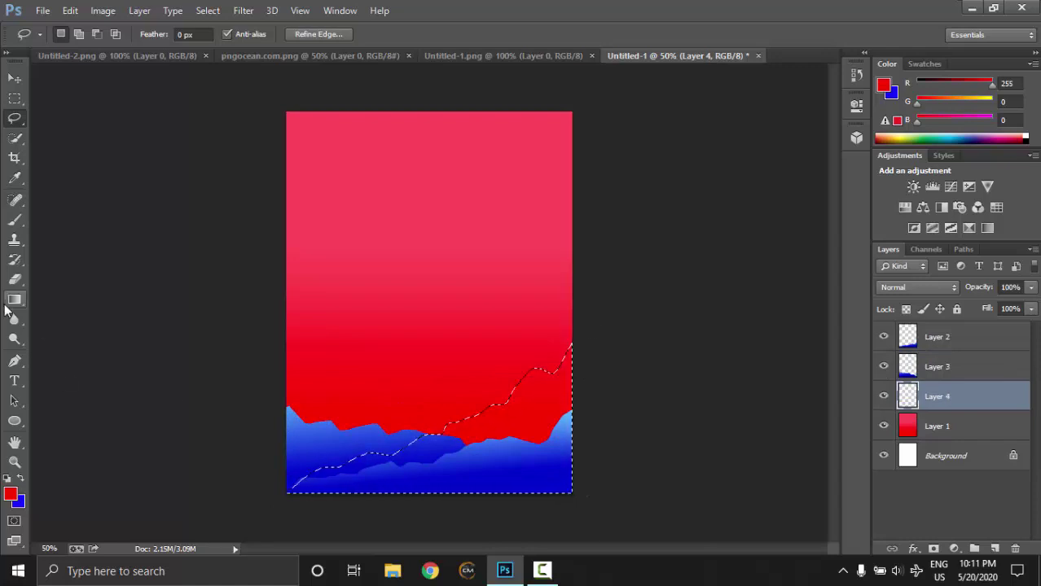
key(g)
drag(554, 350, 456, 440)
Step: Add a tall blue-gradient back ridge on a new layer and select all mountain layers
click(936, 426)
click(995, 549)
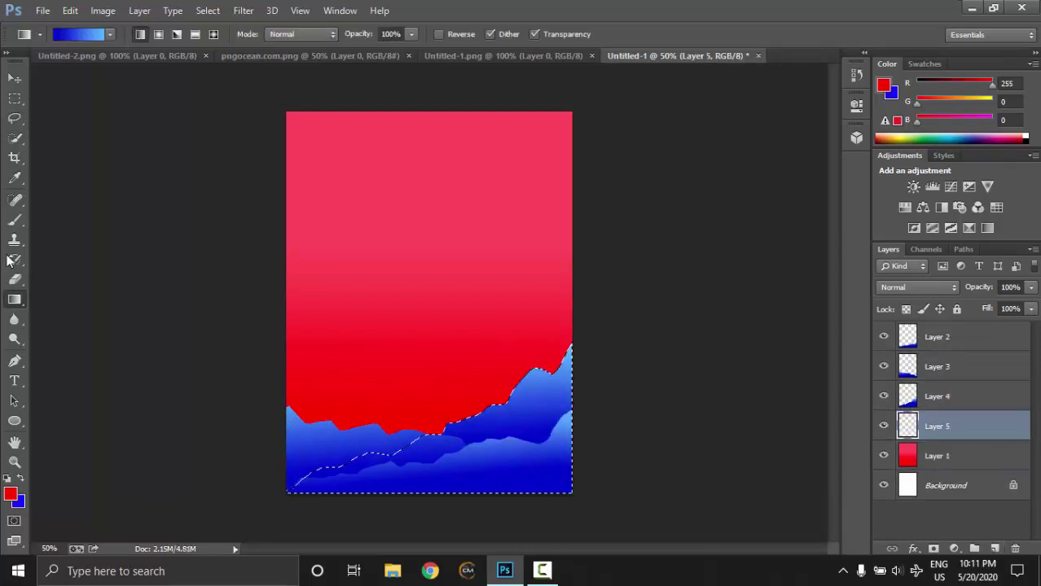
key(l)
drag(289, 346, 290, 348)
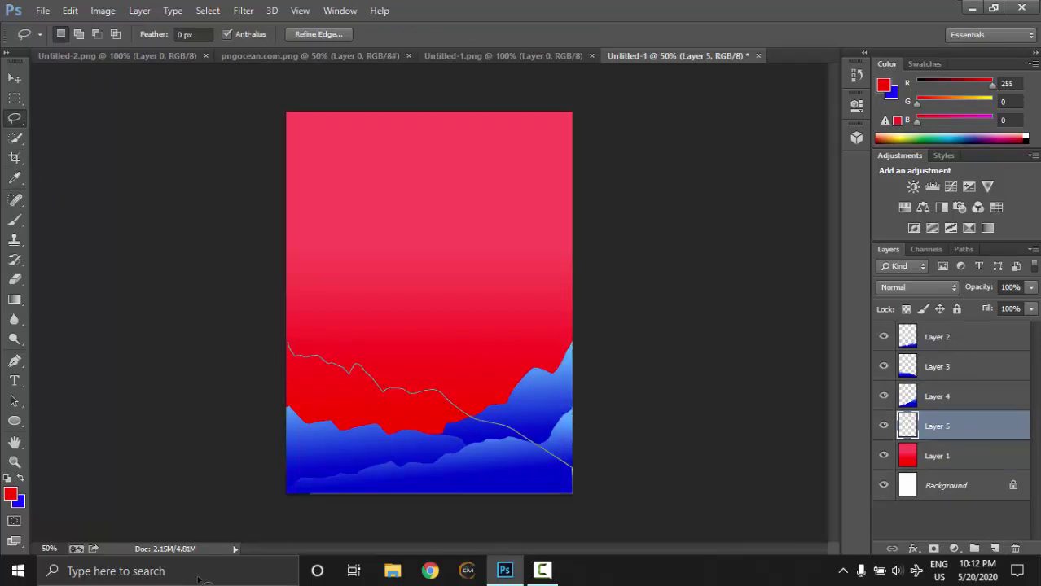
mouse_move(356, 383)
mouse_down()
mouse_move(325, 454)
mouse_move(326, 489)
mouse_up()
key(g)
shift+click(937, 336)
Step: Merge the four mountain layers into one and deselect
right_click(938, 354)
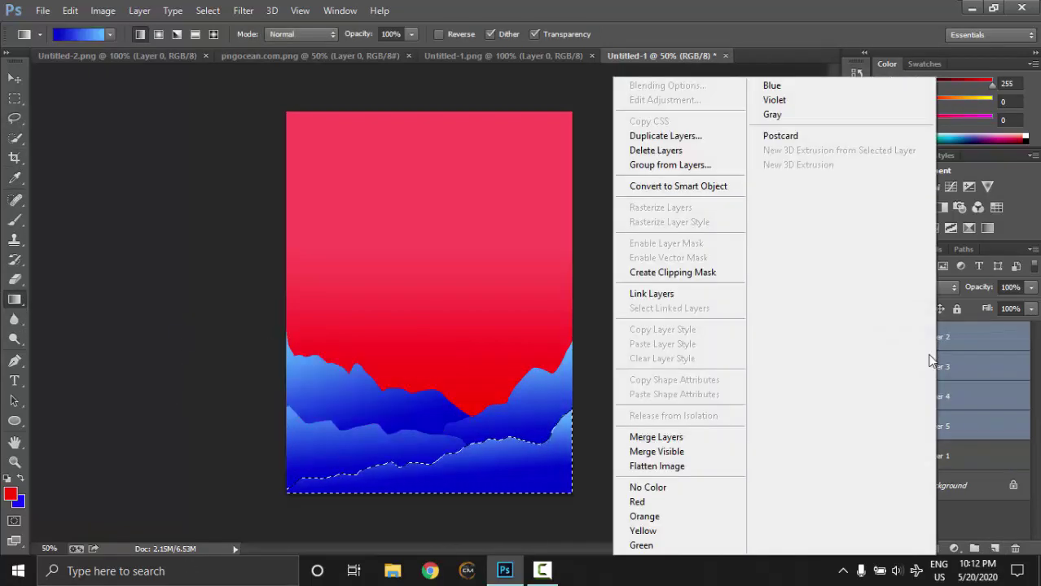
click(650, 439)
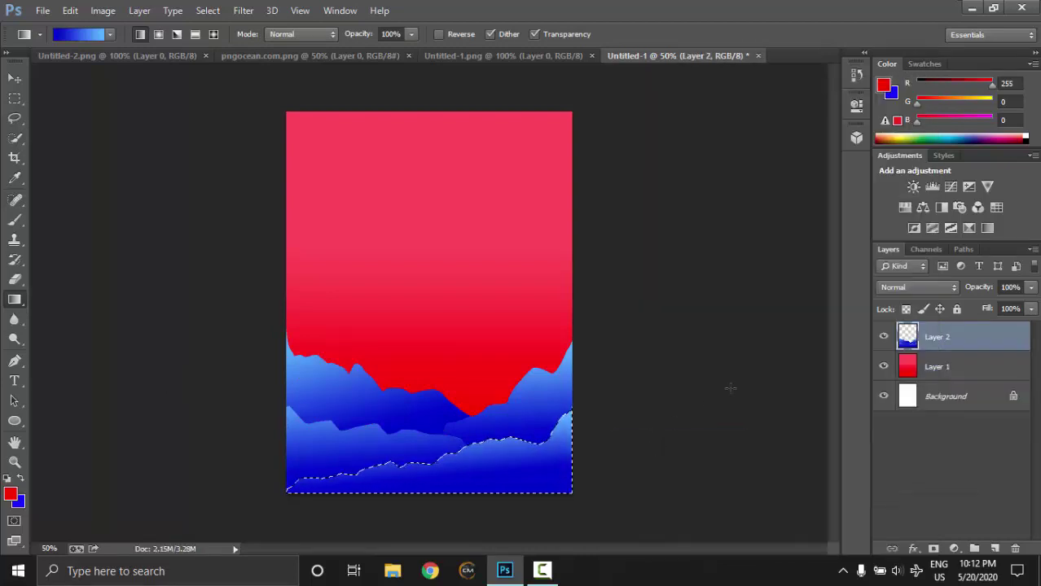
click(15, 139)
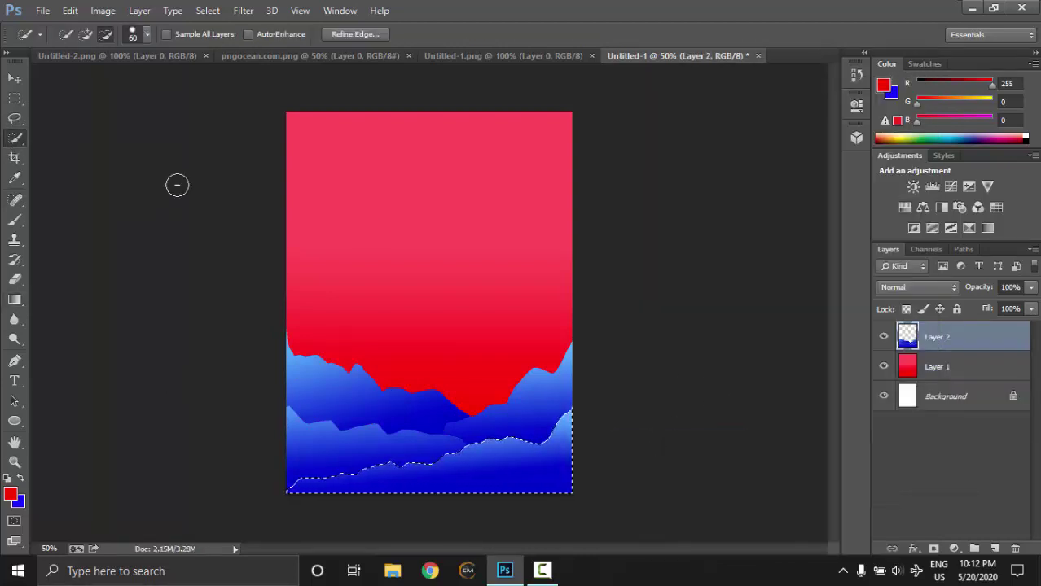
right_click(537, 236)
click(585, 242)
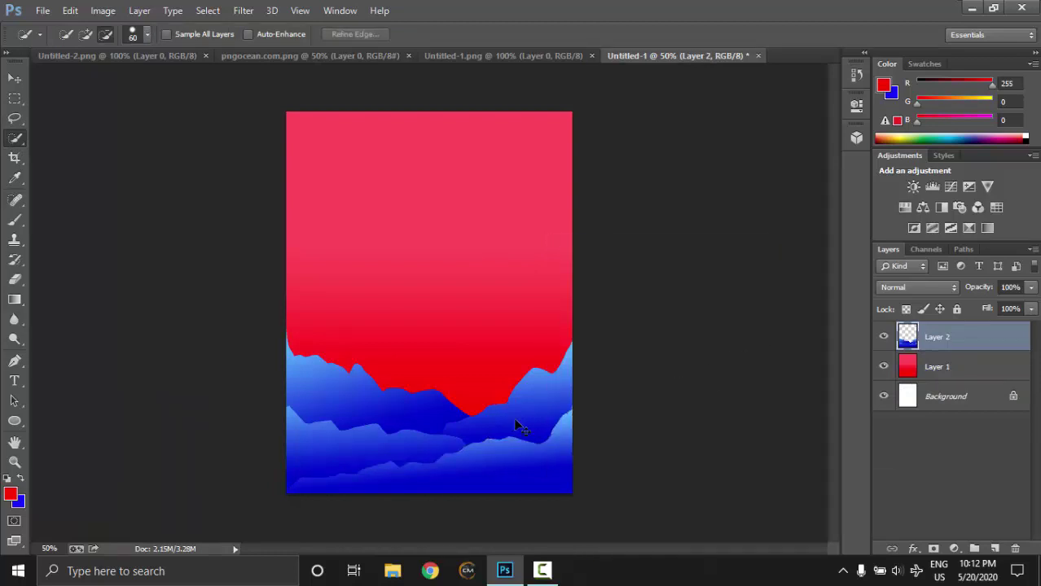
Step: Squash the merged mountains to about 79% height with Free Transform
key(ctrl+t)
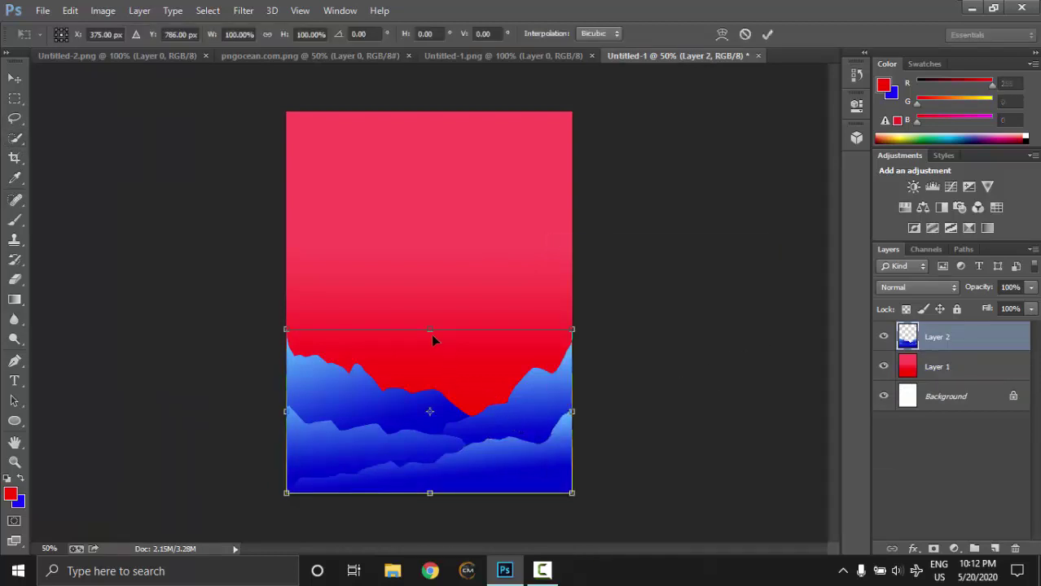
drag(429, 326, 431, 362)
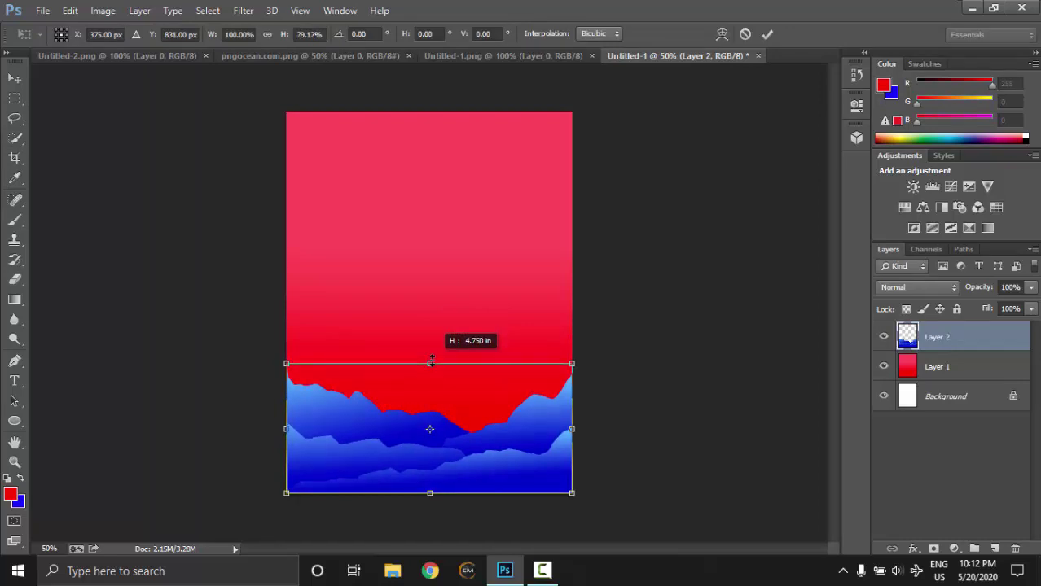
click(774, 34)
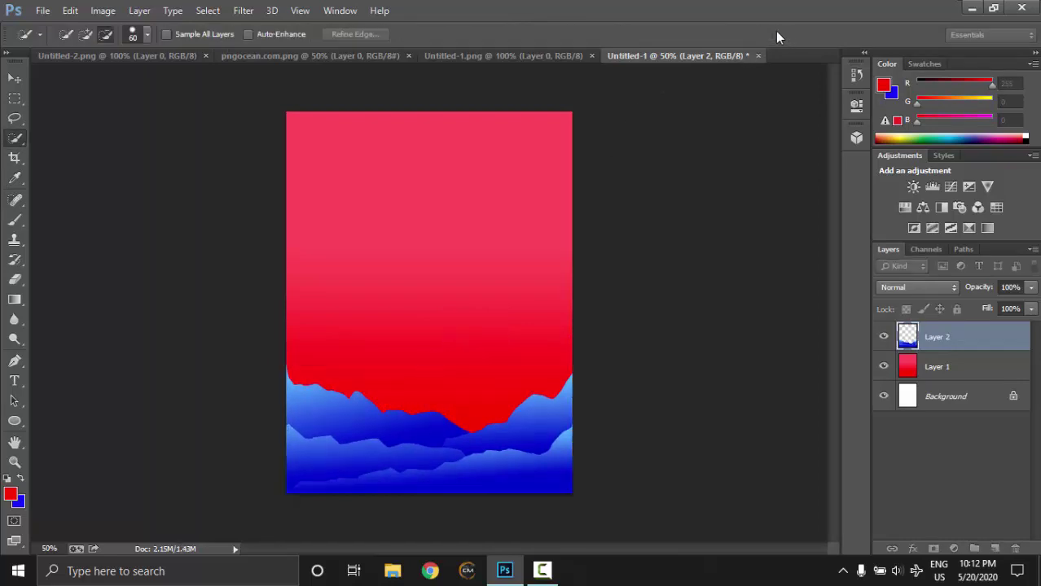
Step: Bring the astronaut from Untitled-1.png onto the poster's red sky
click(330, 10)
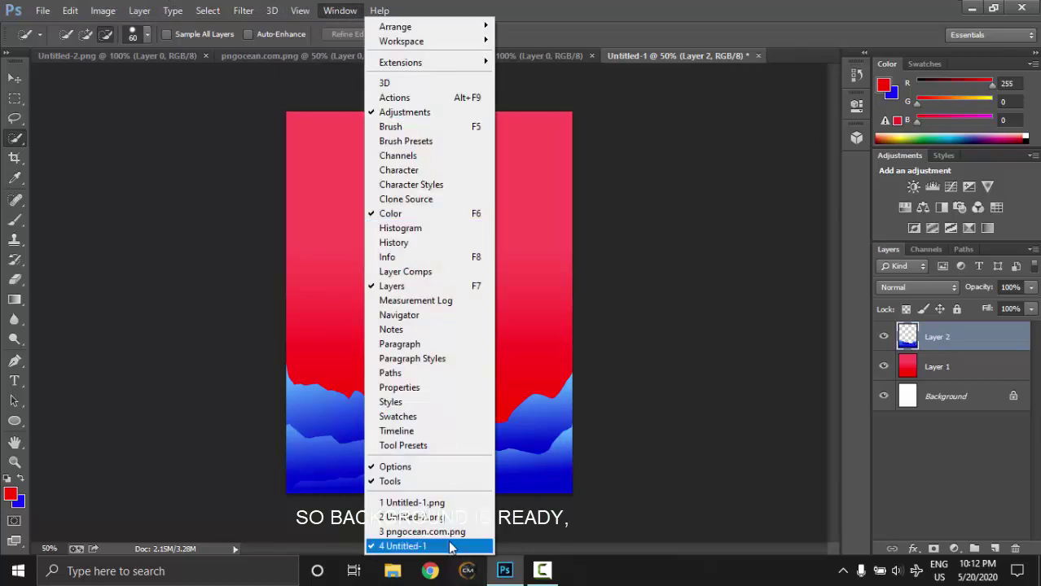
click(424, 504)
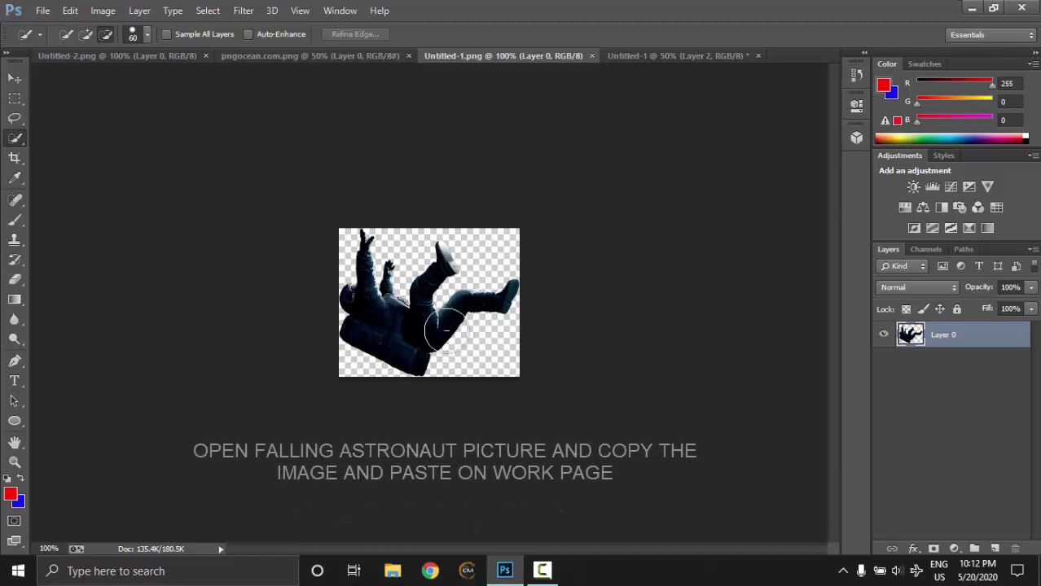
key(ctrl+a)
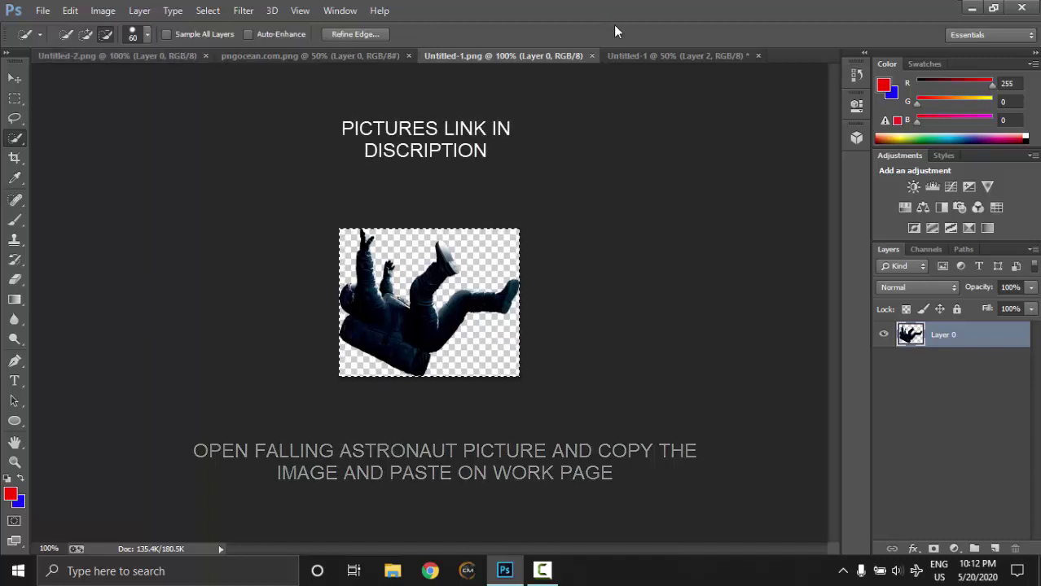
click(626, 59)
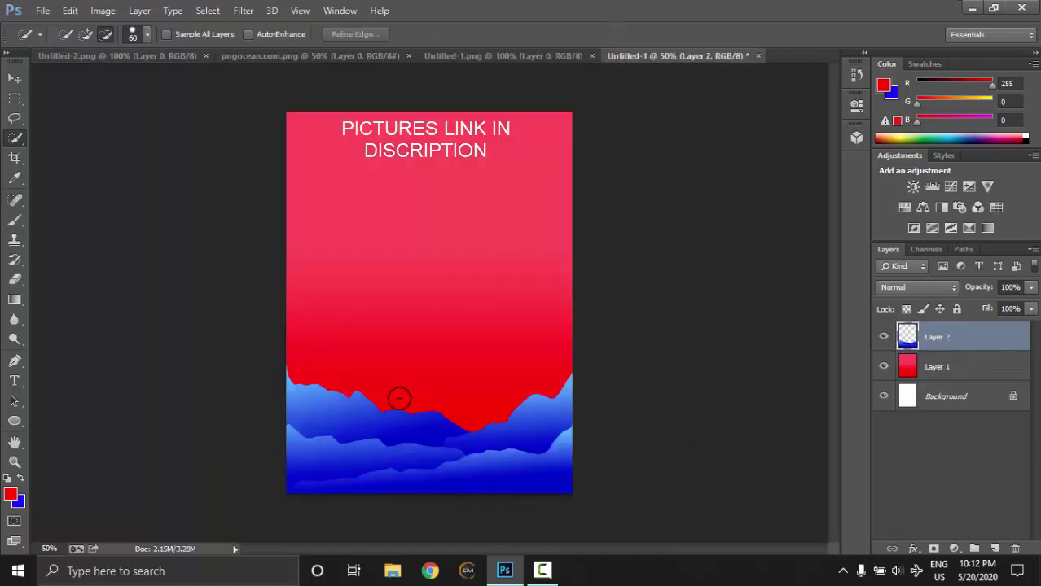
drag(446, 220, 446, 221)
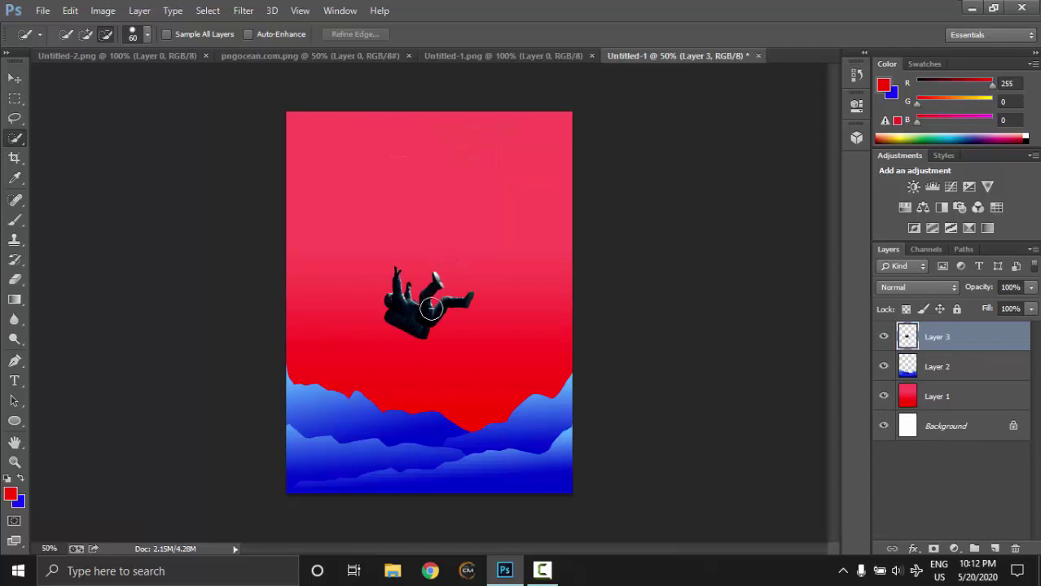
Step: Scale the astronaut to about 94% and settle it above the mountains
key(ctrl+t)
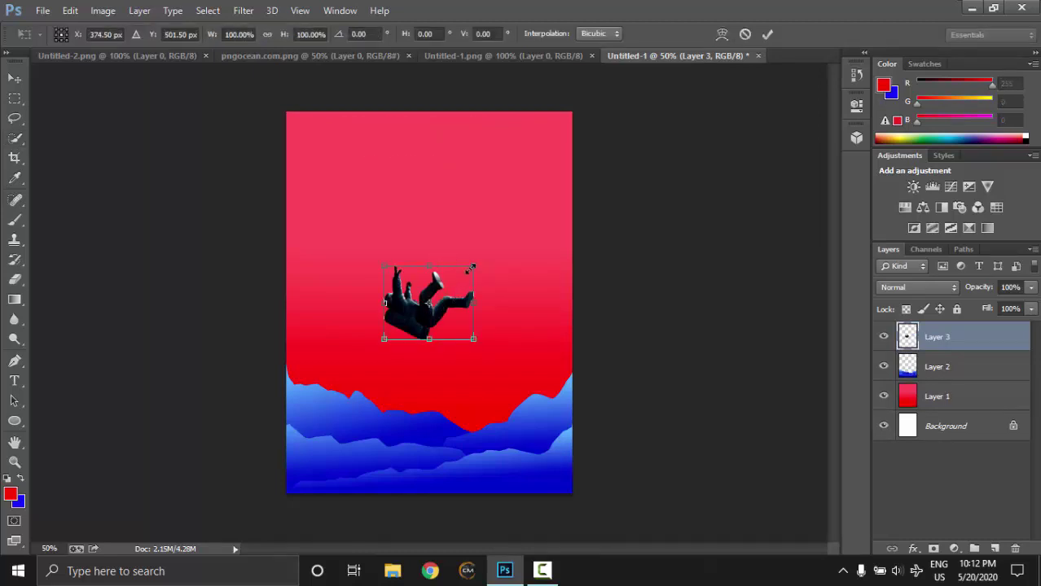
drag(471, 268, 478, 264)
drag(450, 325, 448, 326)
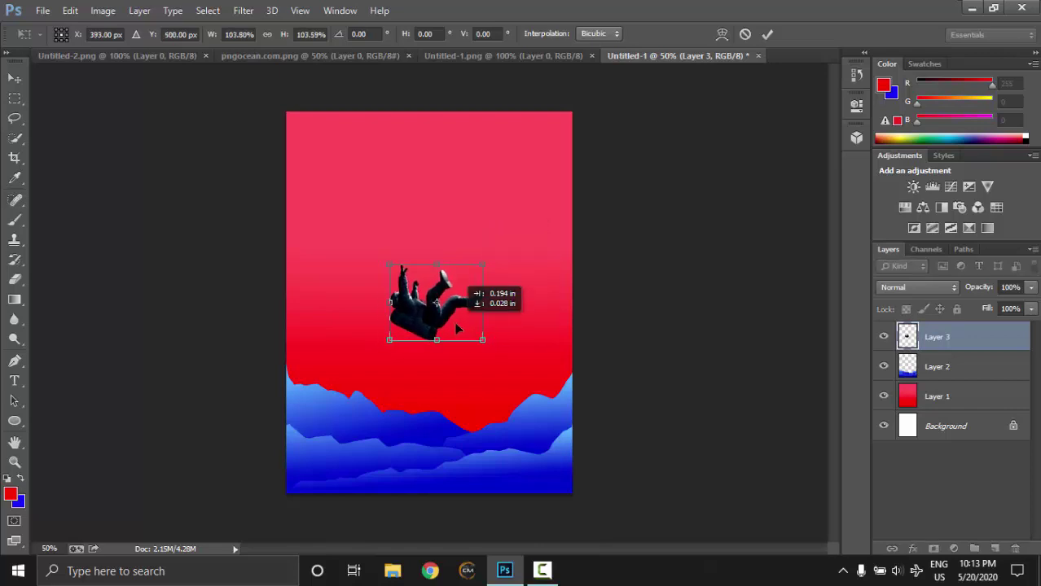
drag(476, 265, 466, 306)
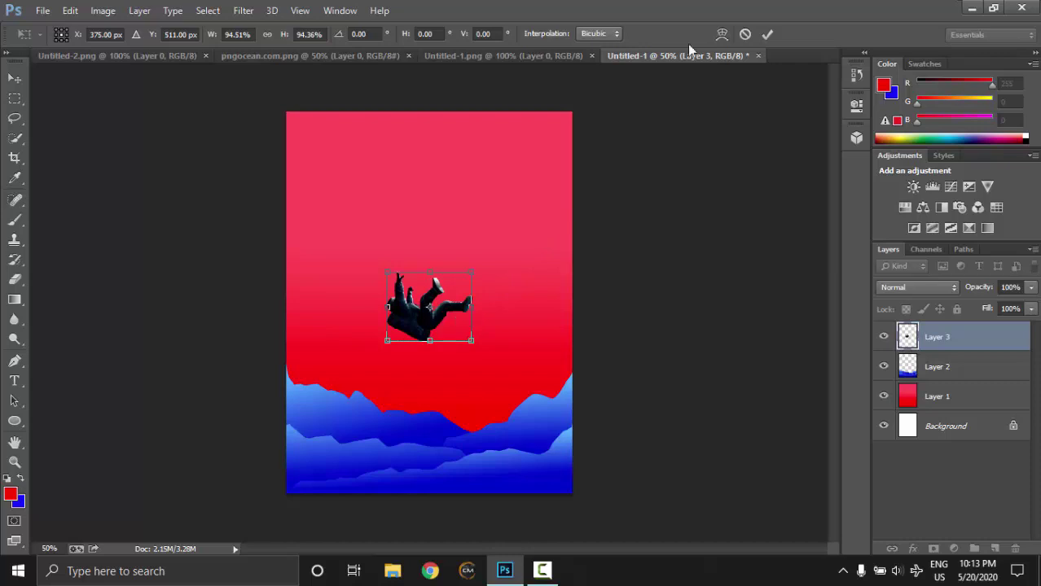
click(768, 34)
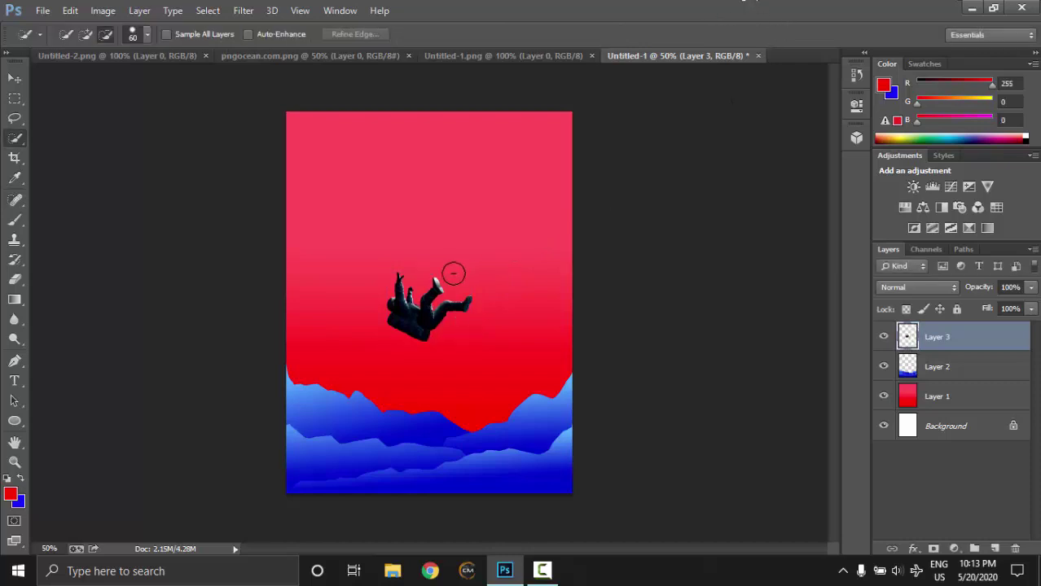
click(449, 56)
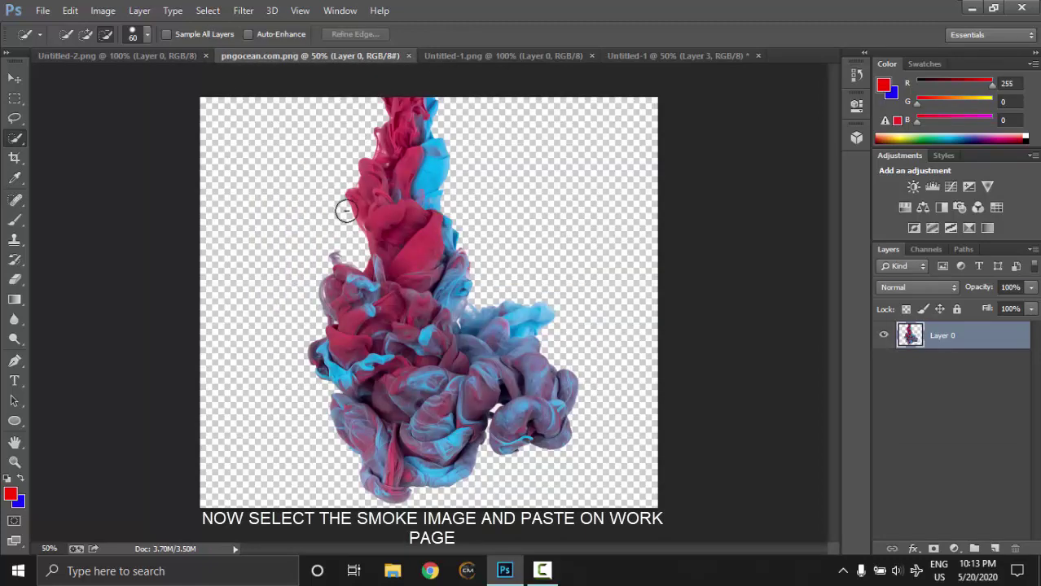
Step: Copy the whole smoke image and paste it into the poster as a new layer
key(ctrl+a)
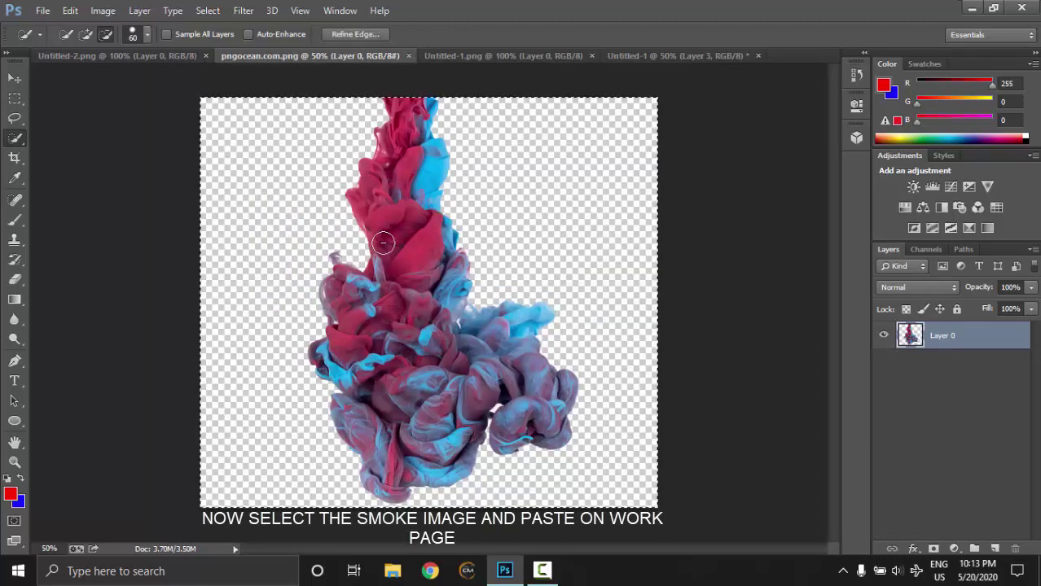
click(646, 59)
key(ctrl+v)
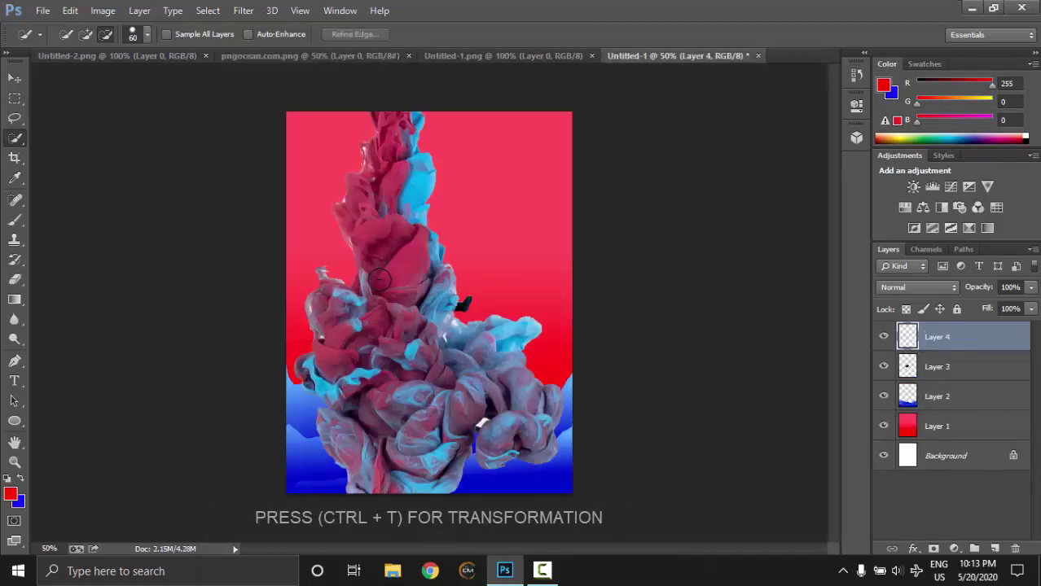
Step: Scale the smoke to about 45%, rotate it 180° and move it above the astronaut
key(ctrl+t)
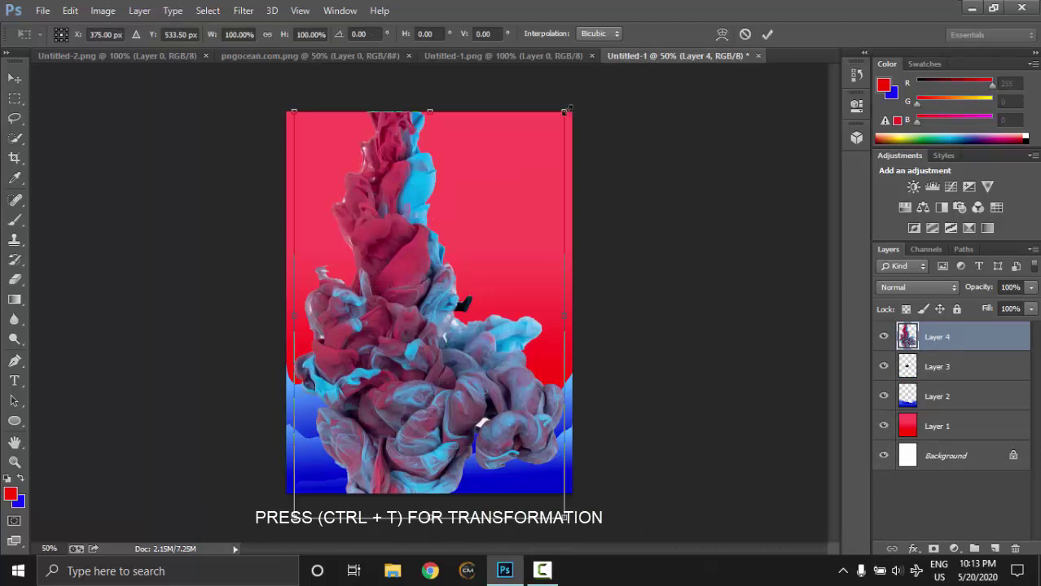
drag(568, 110, 416, 341)
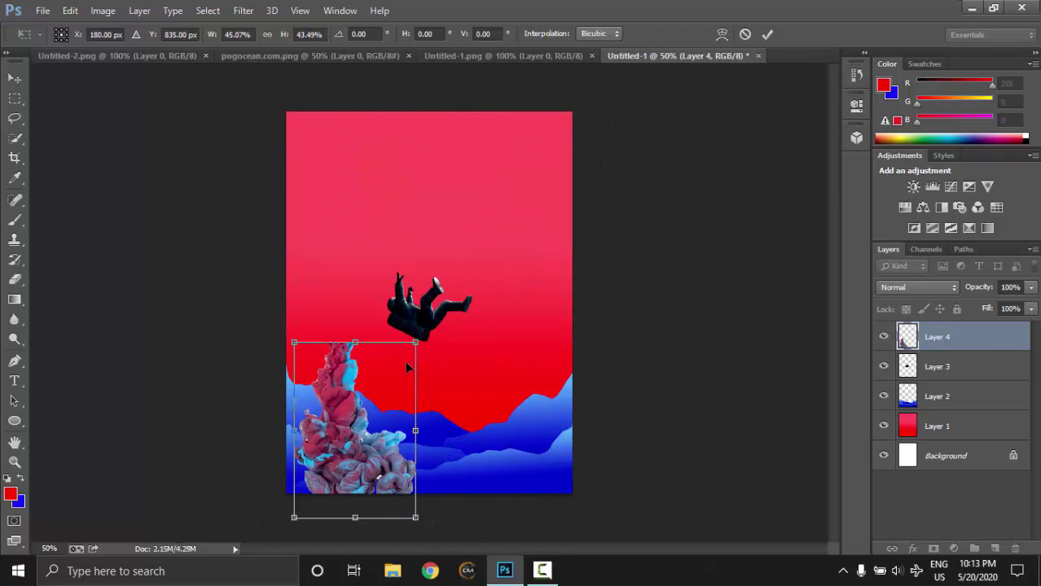
right_click(406, 367)
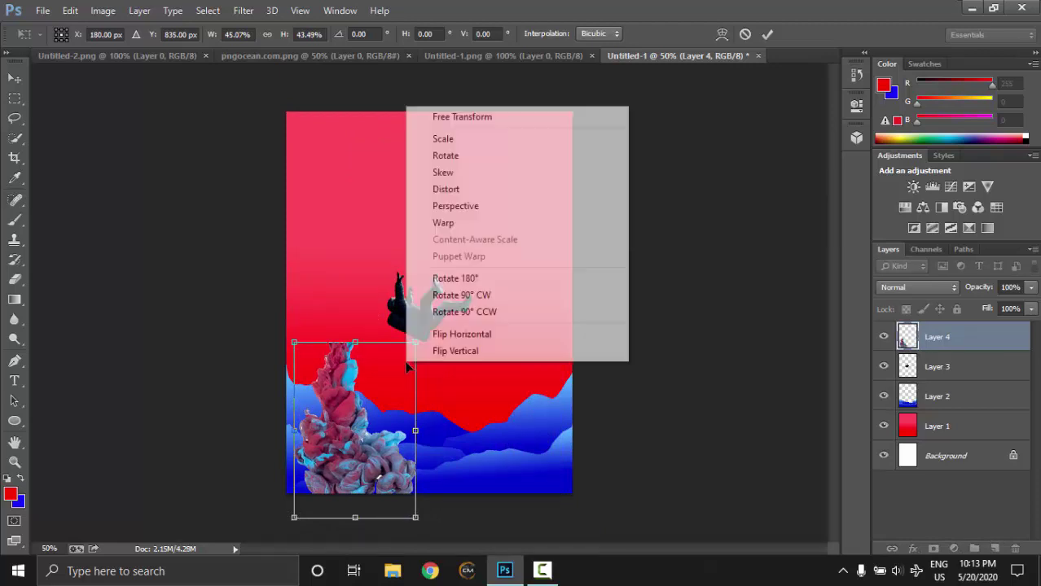
click(461, 283)
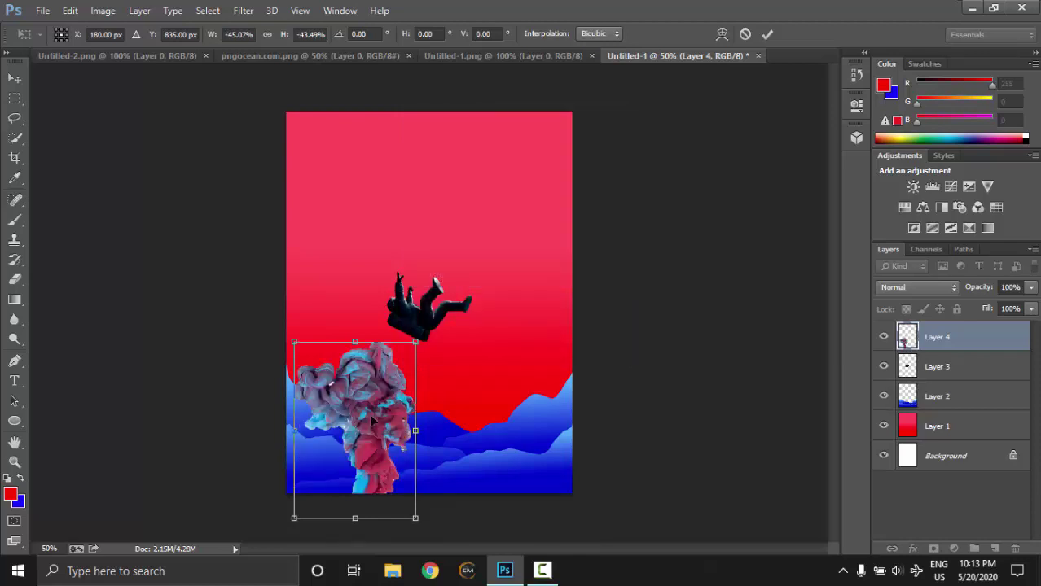
drag(359, 396, 392, 185)
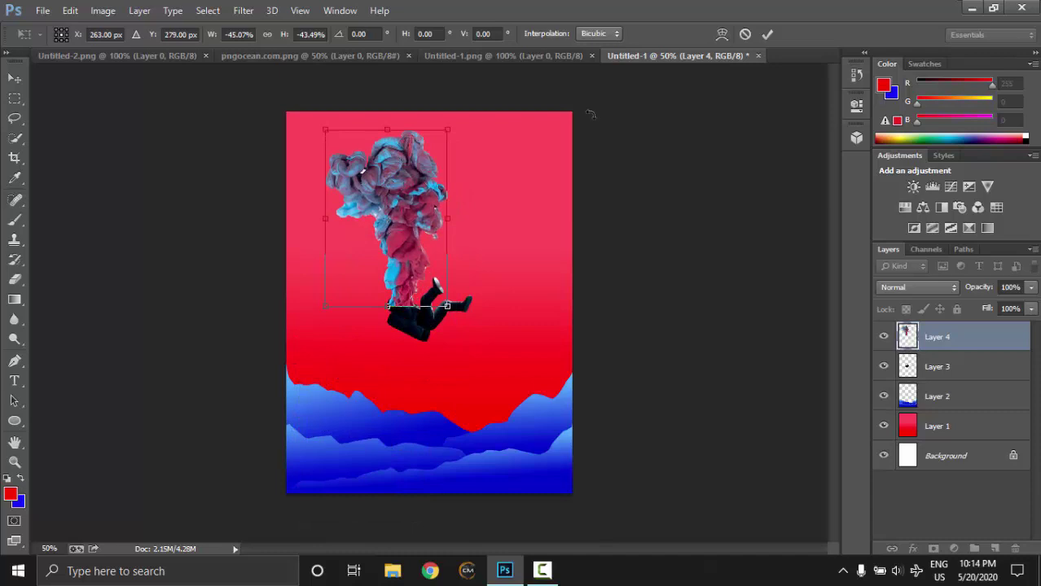
click(767, 36)
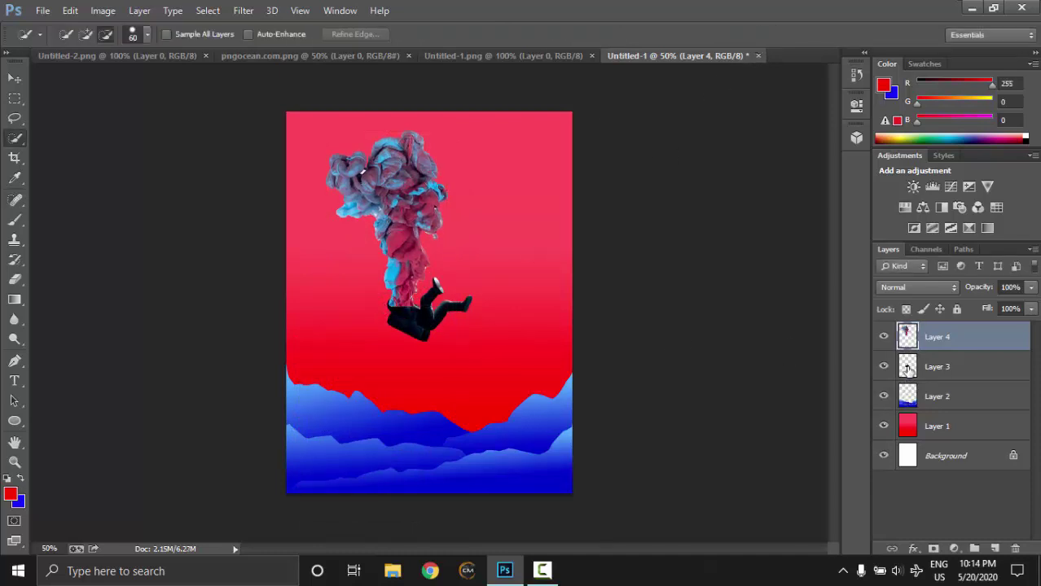
Step: Select Layer 3's astronaut pixels and add them as a layer mask on smoke Layer 4
click(14, 462)
click(395, 268)
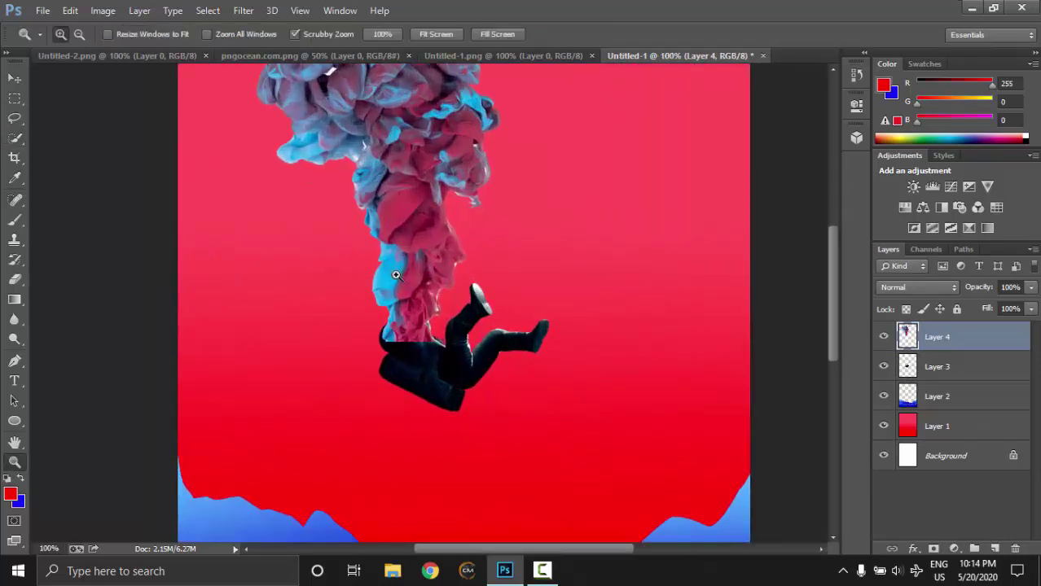
click(411, 335)
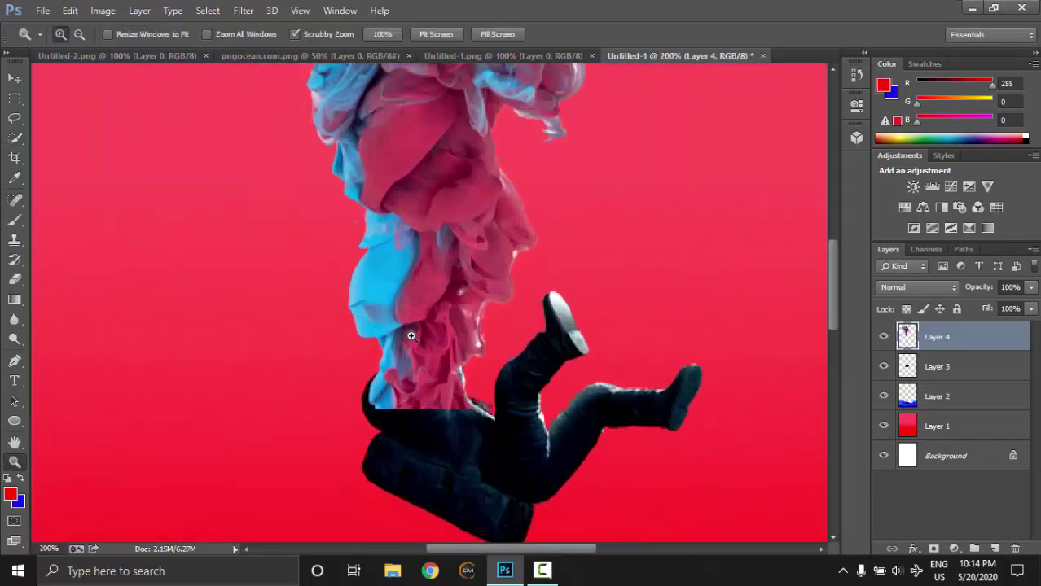
click(411, 335)
click(905, 373)
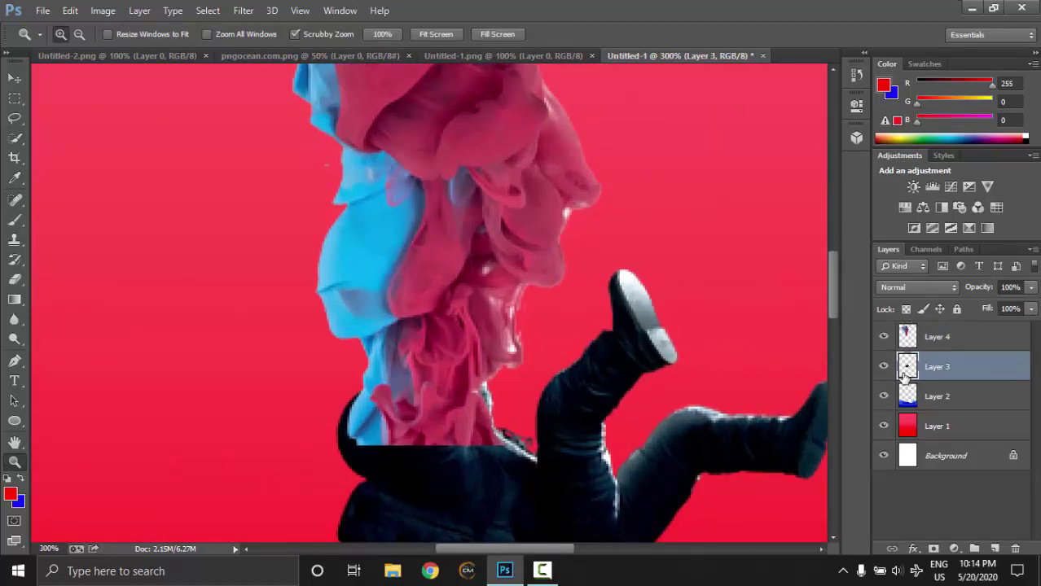
right_click(906, 370)
click(864, 49)
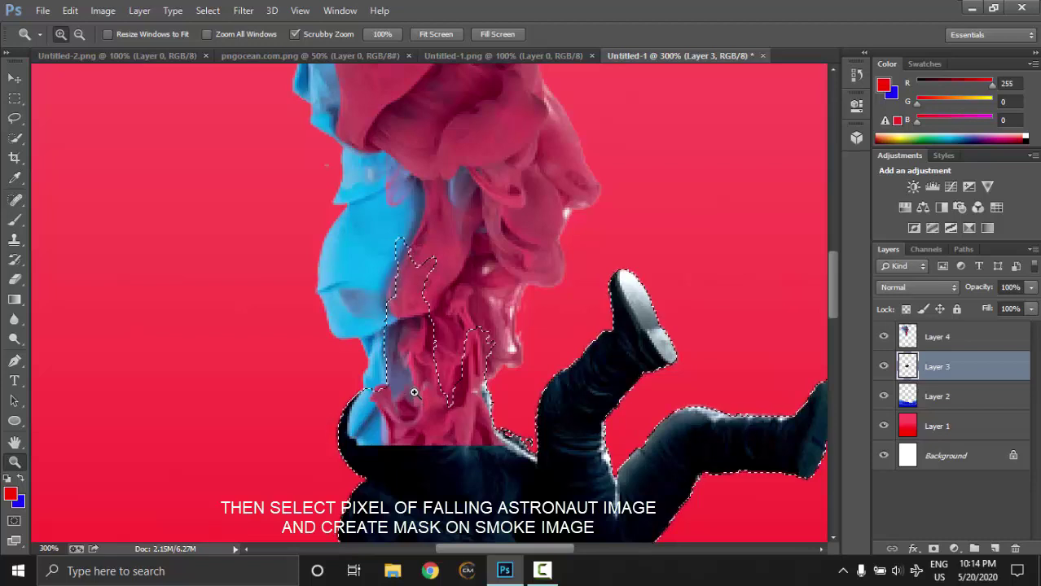
click(943, 341)
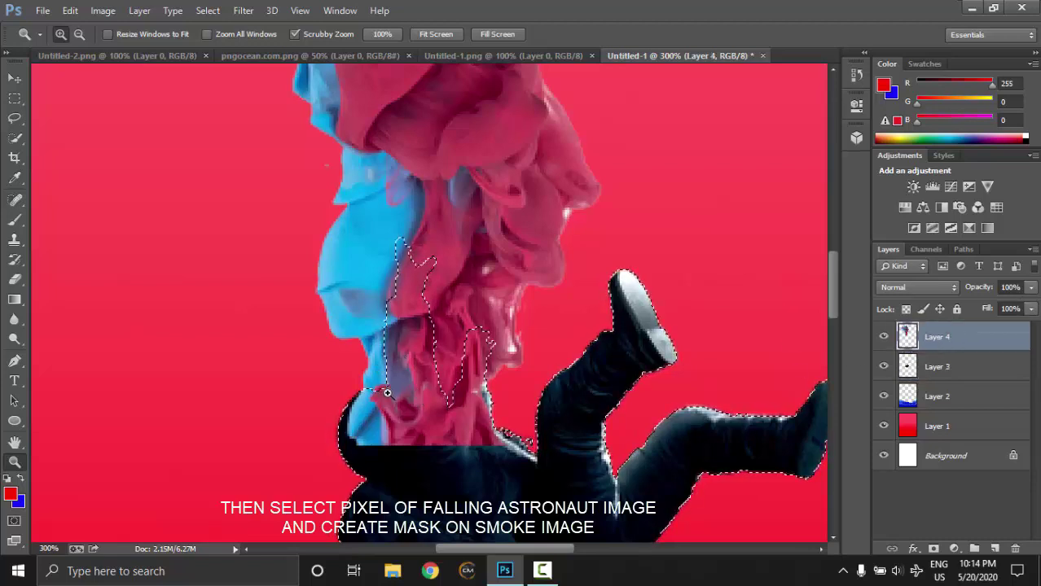
click(934, 549)
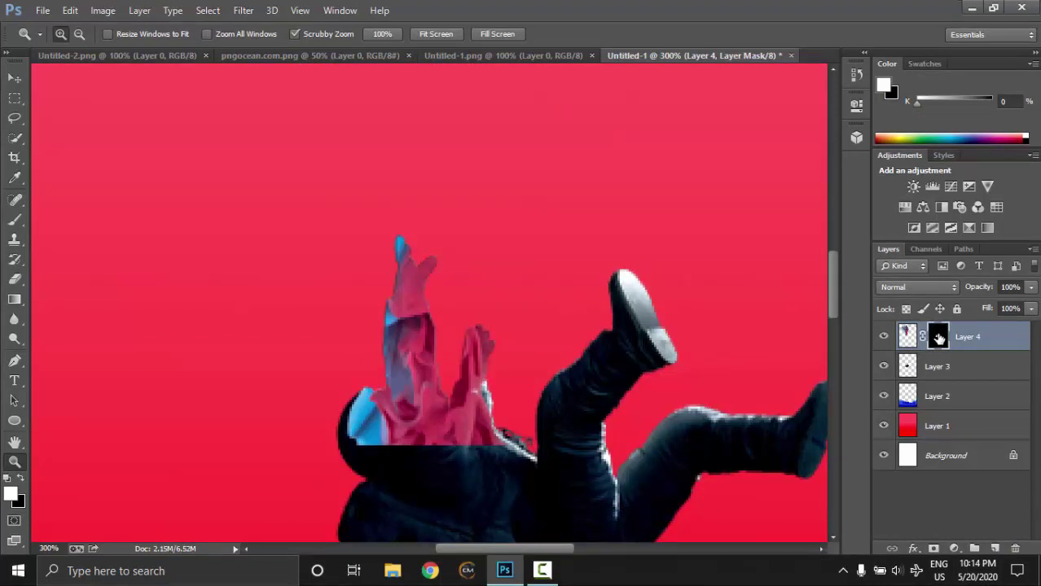
Step: Invert the smoke layer mask so the astronaut sits in front of the smoke
key(ctrl+i)
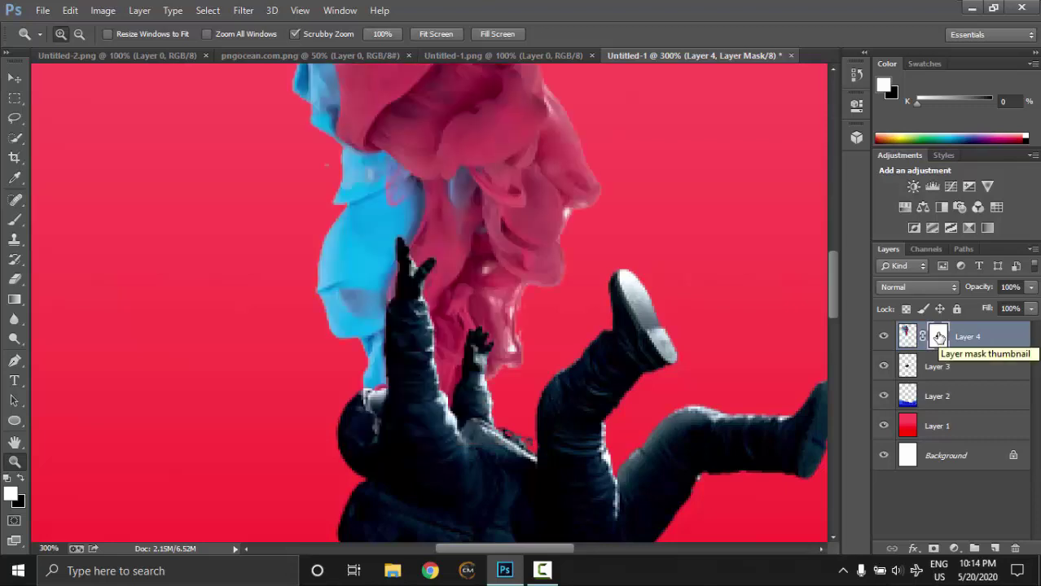
click(359, 404)
click(360, 404)
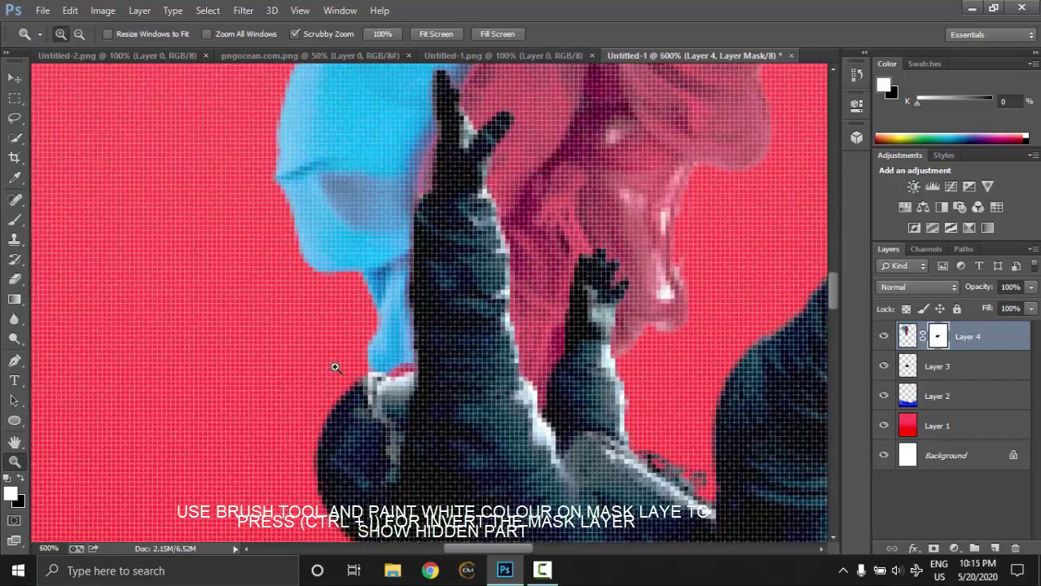
Step: Paint white on the mask with an 8 px brush near the helmet to reveal smoke
click(15, 220)
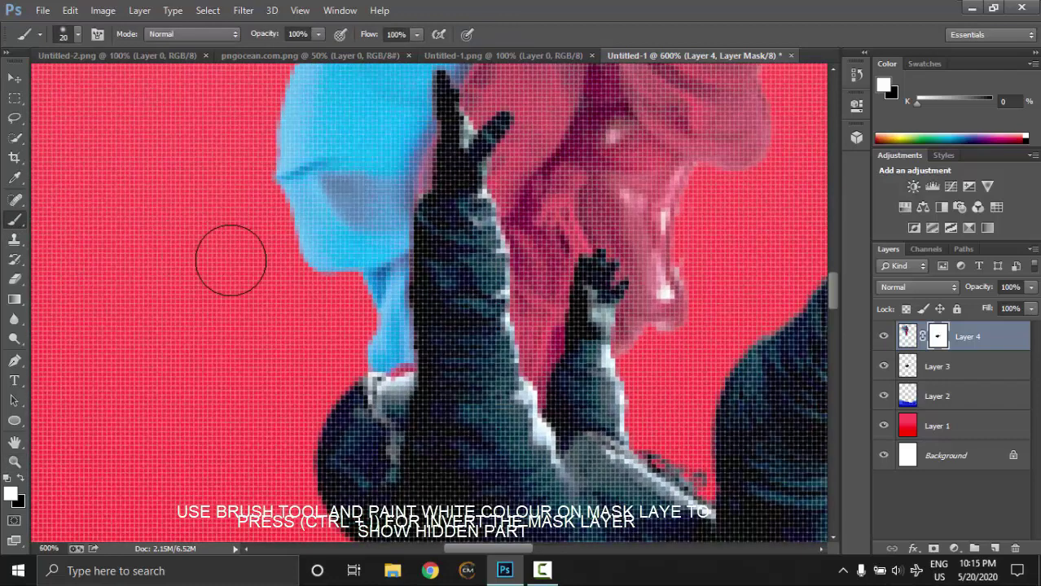
key(bracketleft)
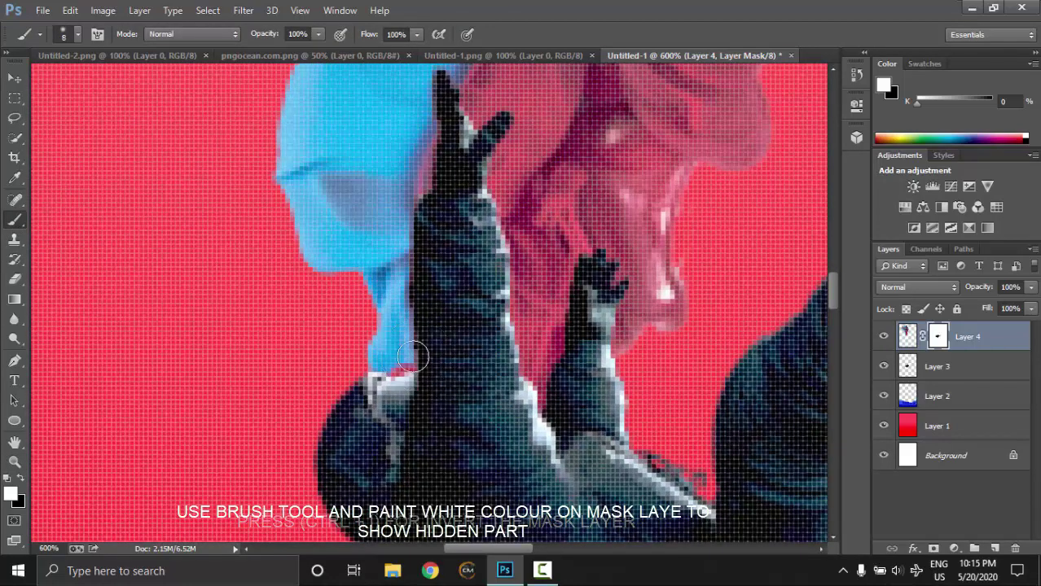
key(bracketleft)
key(bracketleft)
right_click(408, 359)
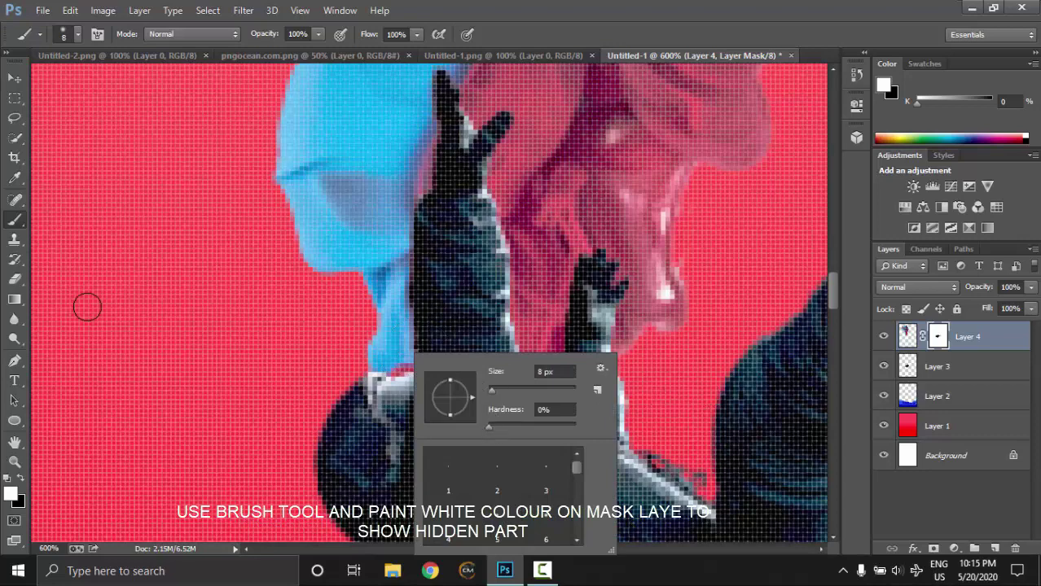
click(13, 497)
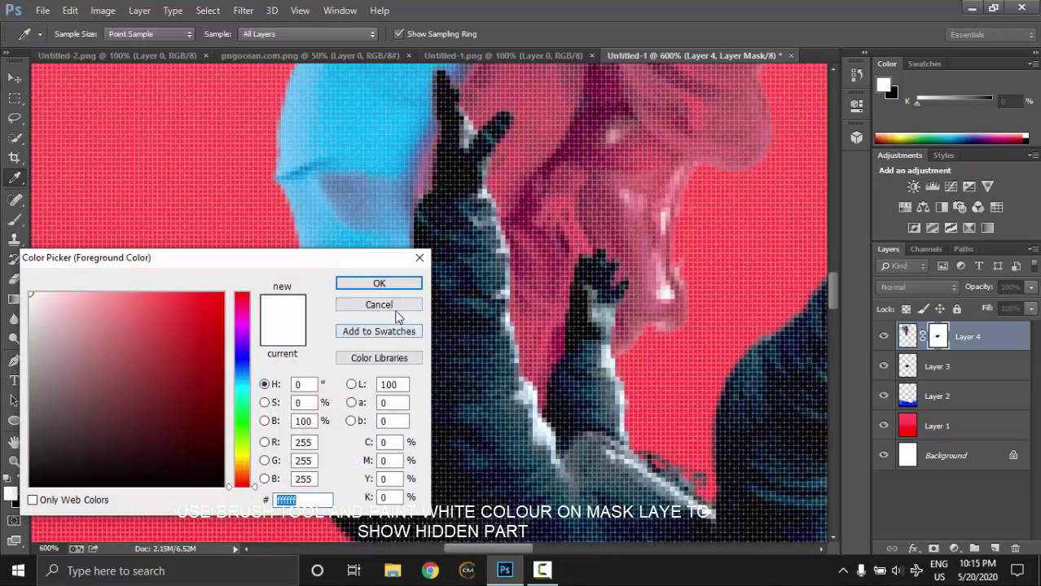
click(382, 283)
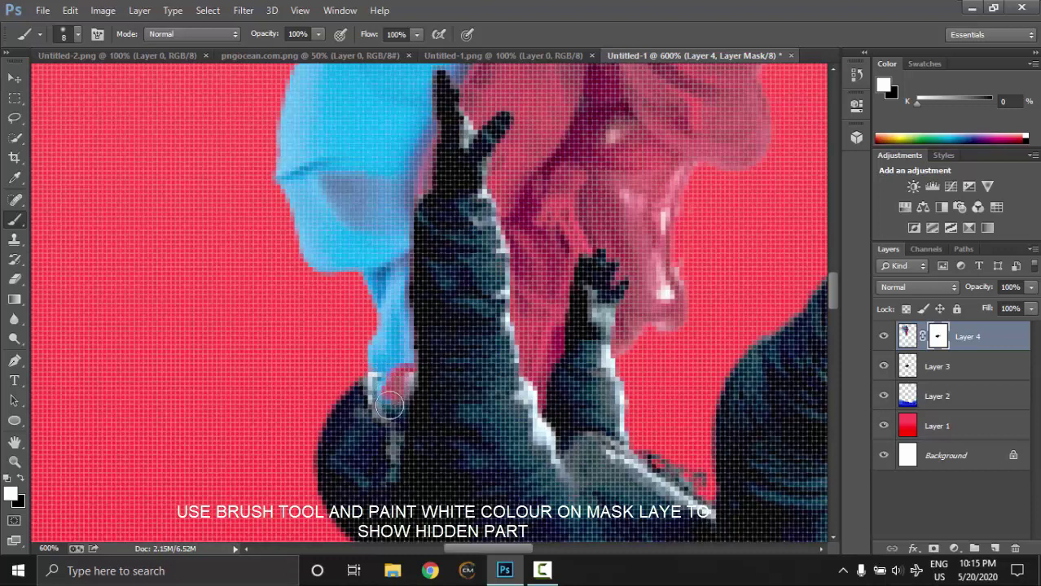
mouse_move(389, 394)
mouse_down()
mouse_move(390, 407)
mouse_move(388, 396)
mouse_up()
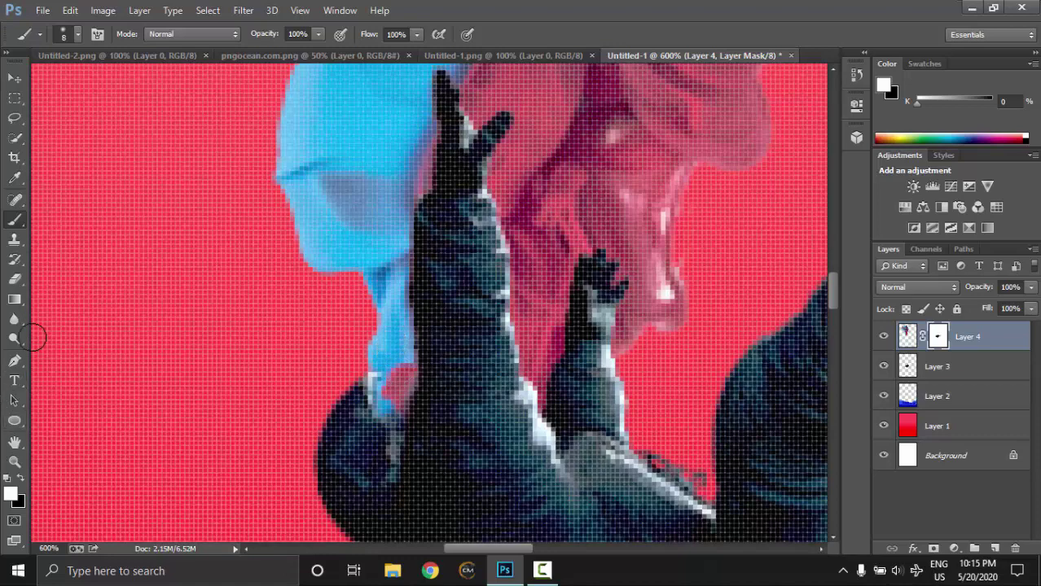
click(15, 461)
right_click(408, 370)
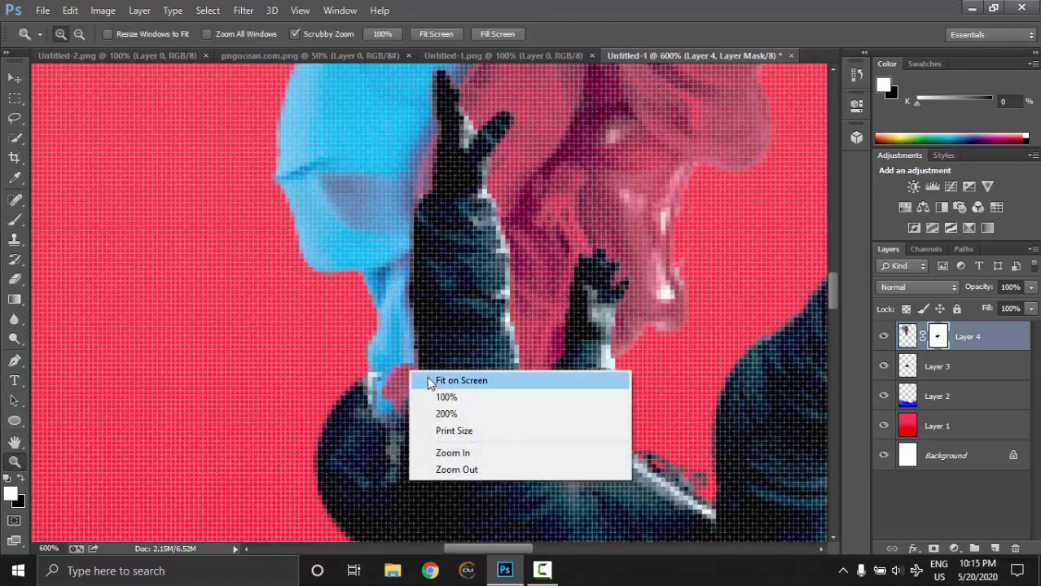
Step: Move the astronaut and smoke (Layers 3 and 4) together slightly to the right
click(461, 380)
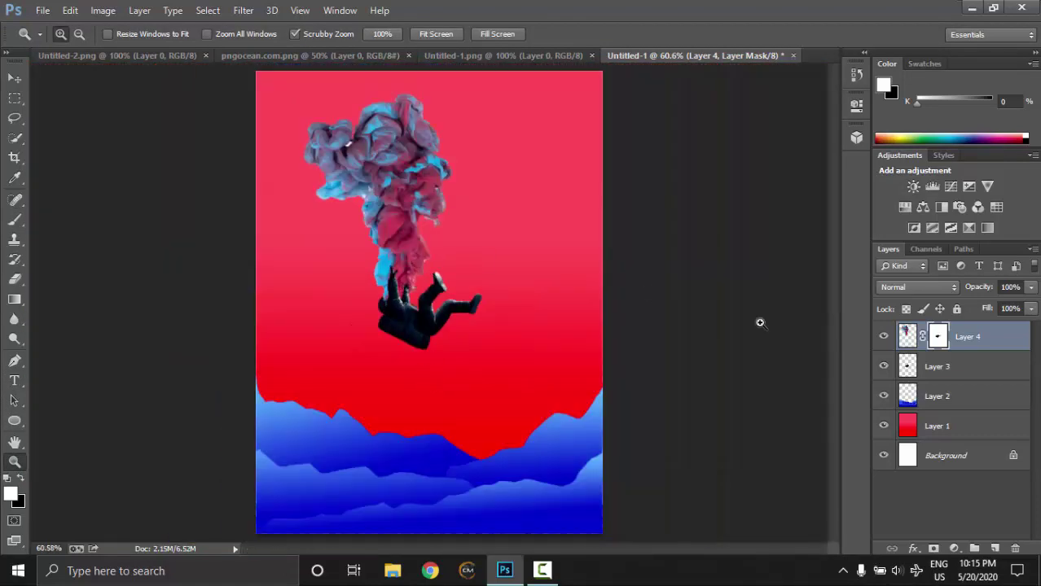
shift+click(969, 365)
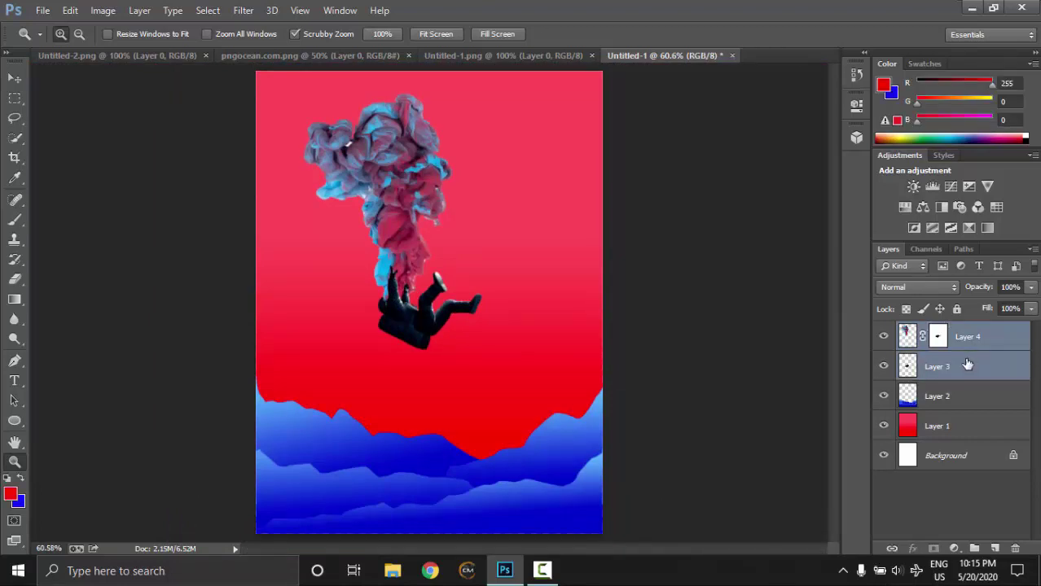
key(ctrl+t)
drag(411, 279, 425, 283)
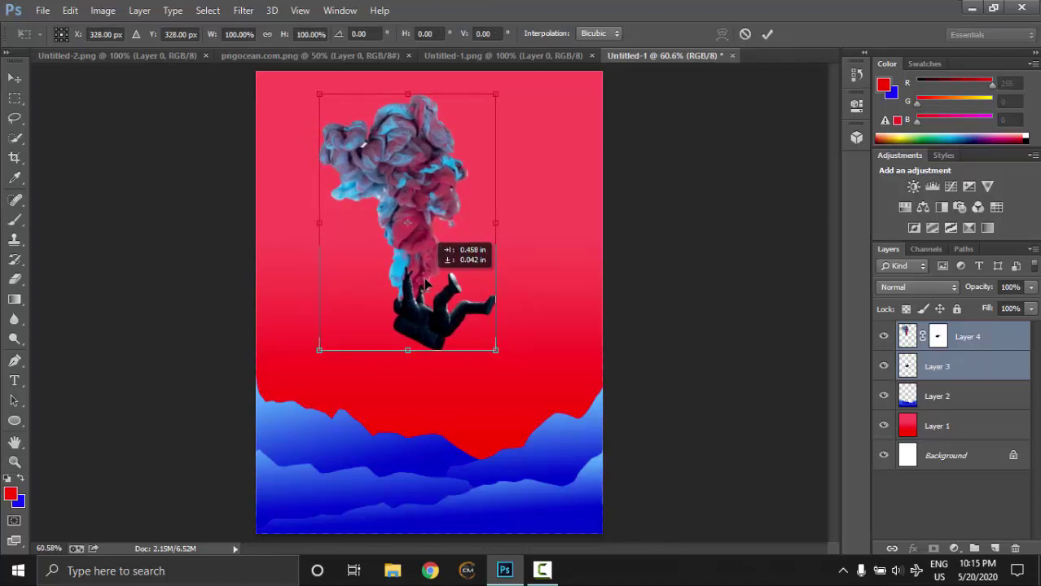
right_click(437, 190)
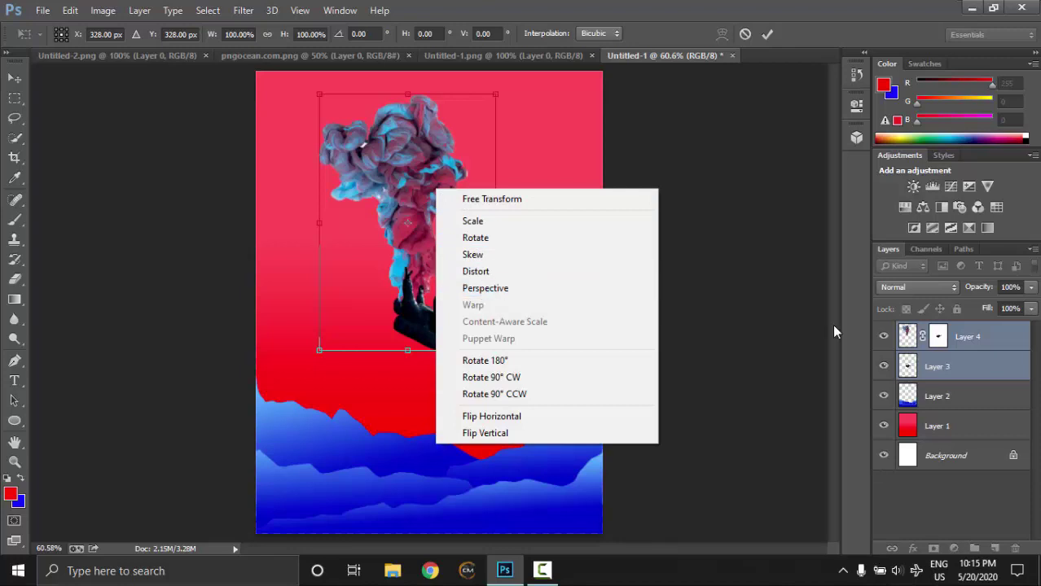
click(918, 345)
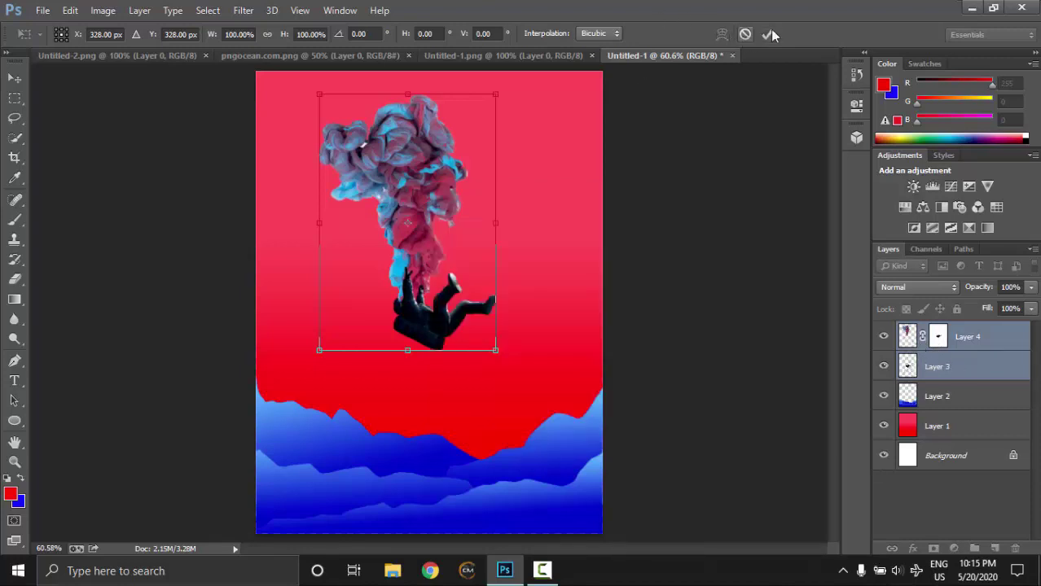
key(z)
click(913, 336)
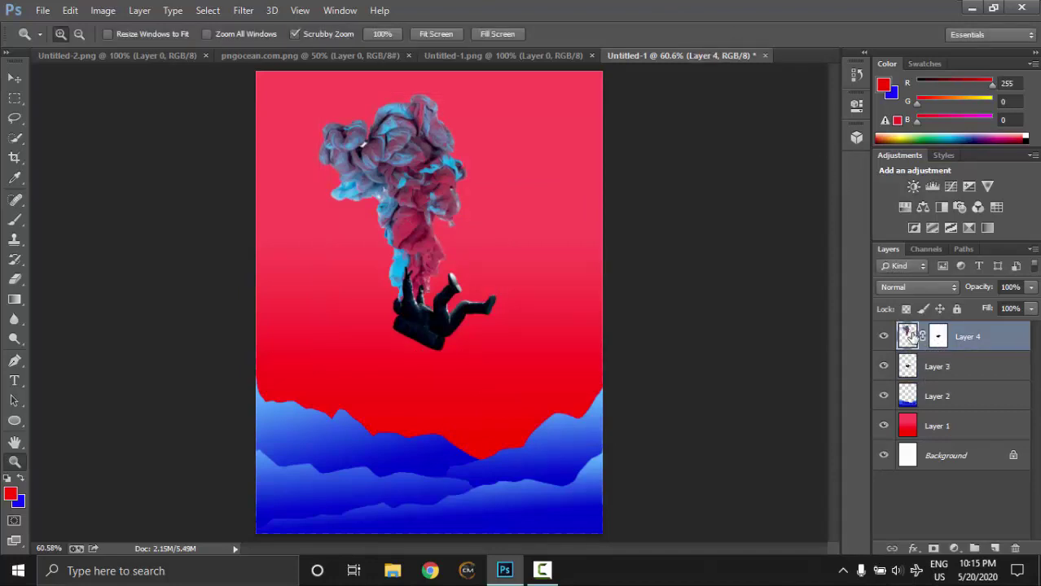
Step: Warp the smoke's upper part rightward, narrowing the plume, and place the smoke layer in Group 1
key(ctrl+t)
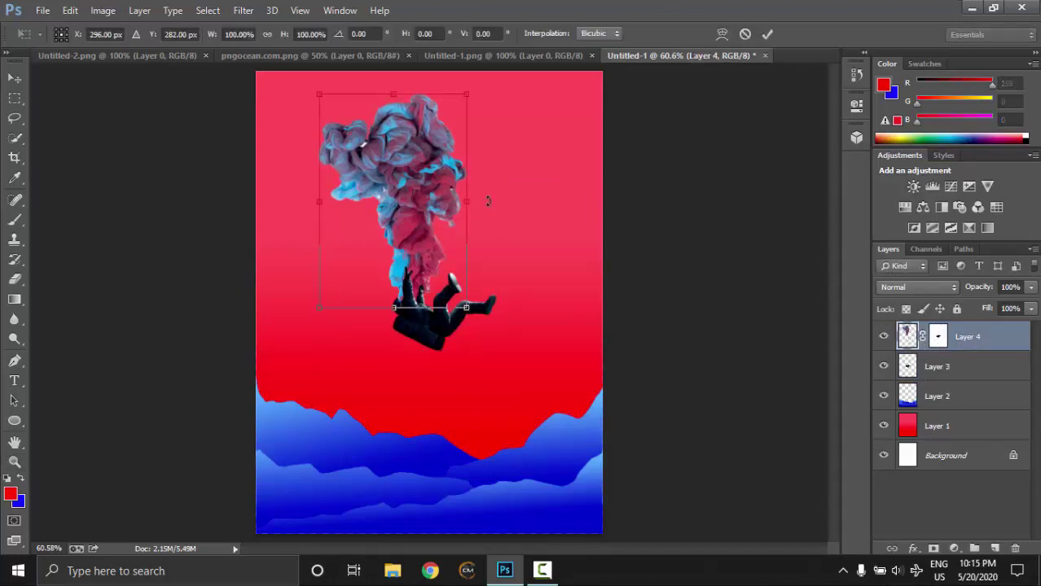
right_click(431, 186)
click(468, 300)
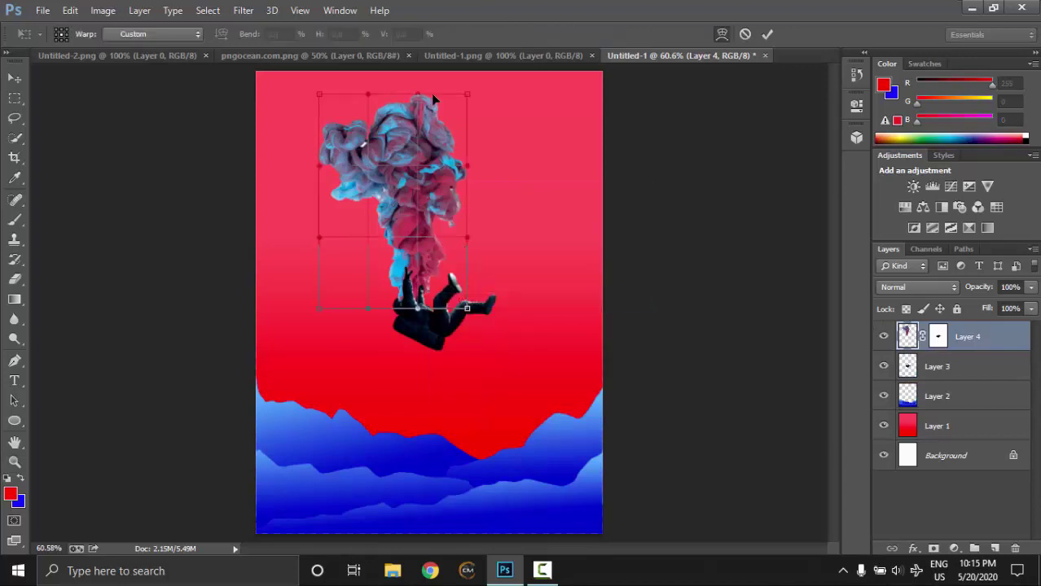
drag(439, 101, 398, 103)
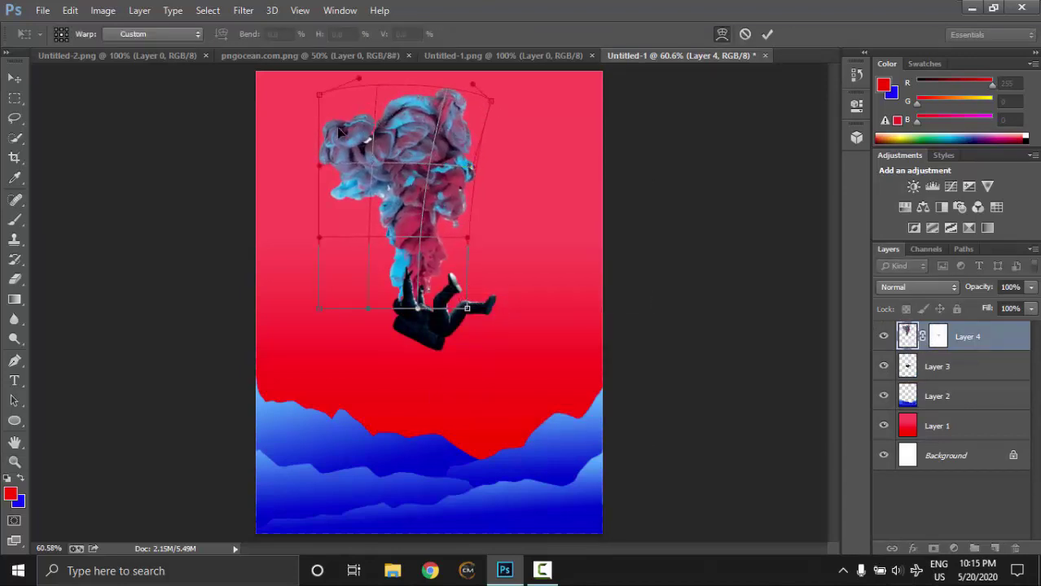
drag(341, 132, 365, 124)
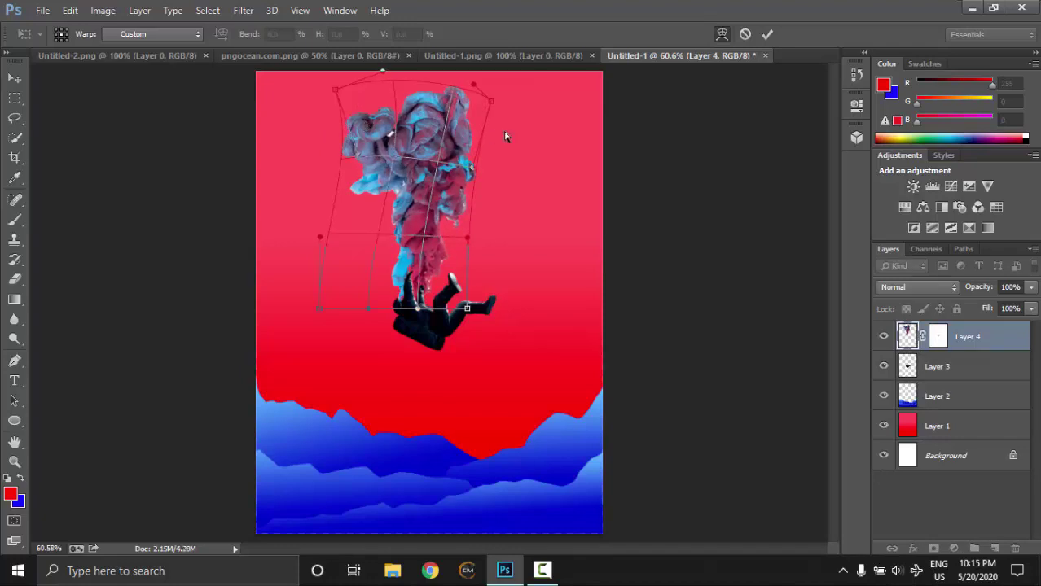
click(768, 34)
key(z)
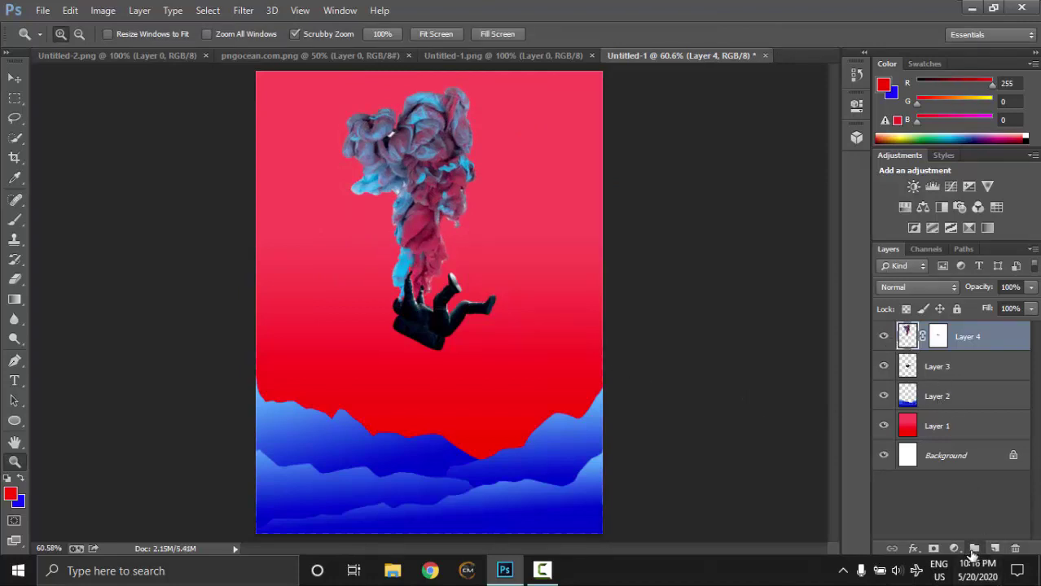
drag(902, 340, 975, 549)
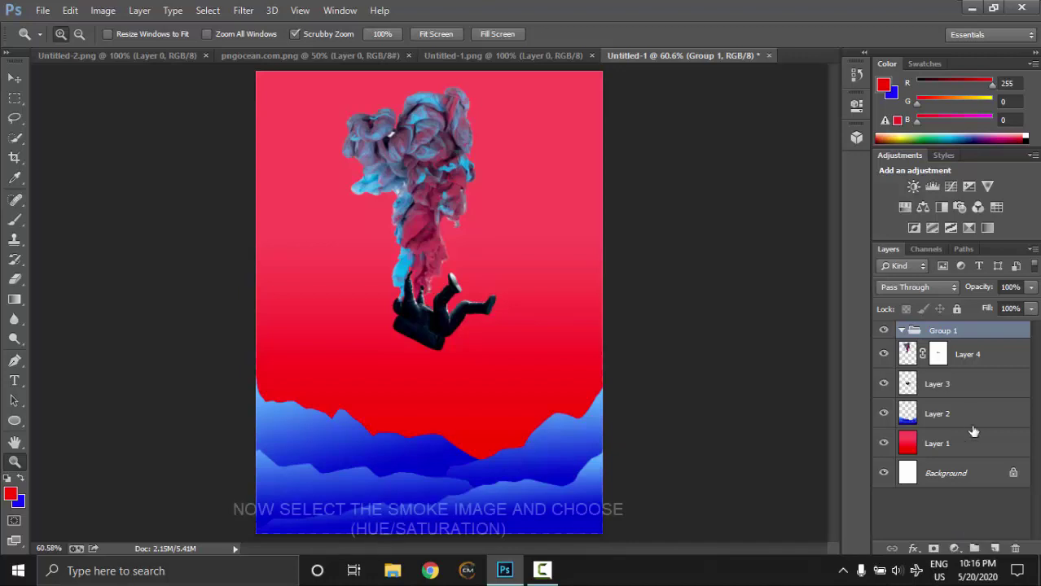
Step: Undo the grouping and clip a Hue/Saturation layer to the smoke with Saturation +61, Hue +7
key(ctrl+z)
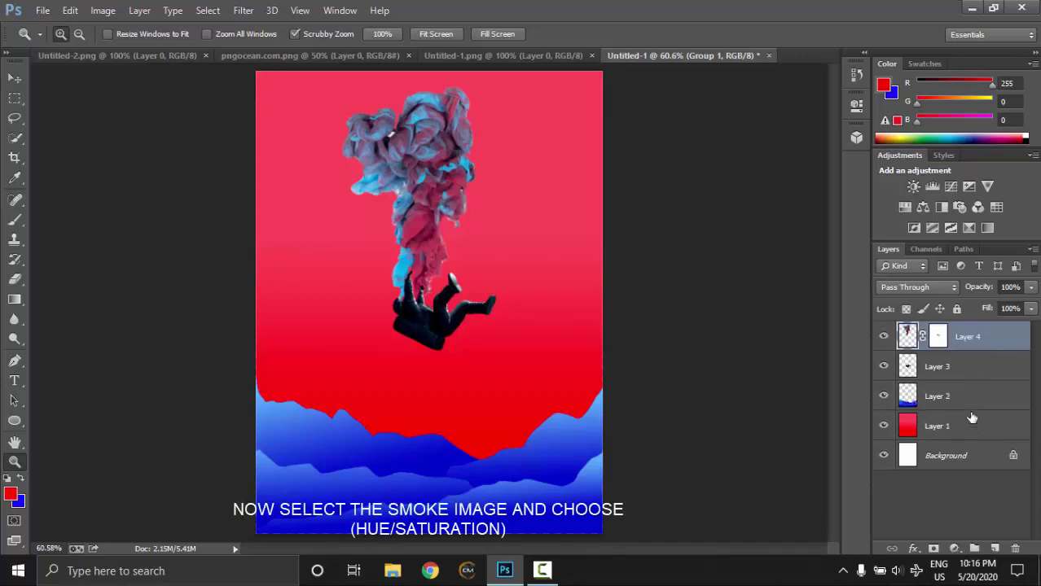
click(954, 549)
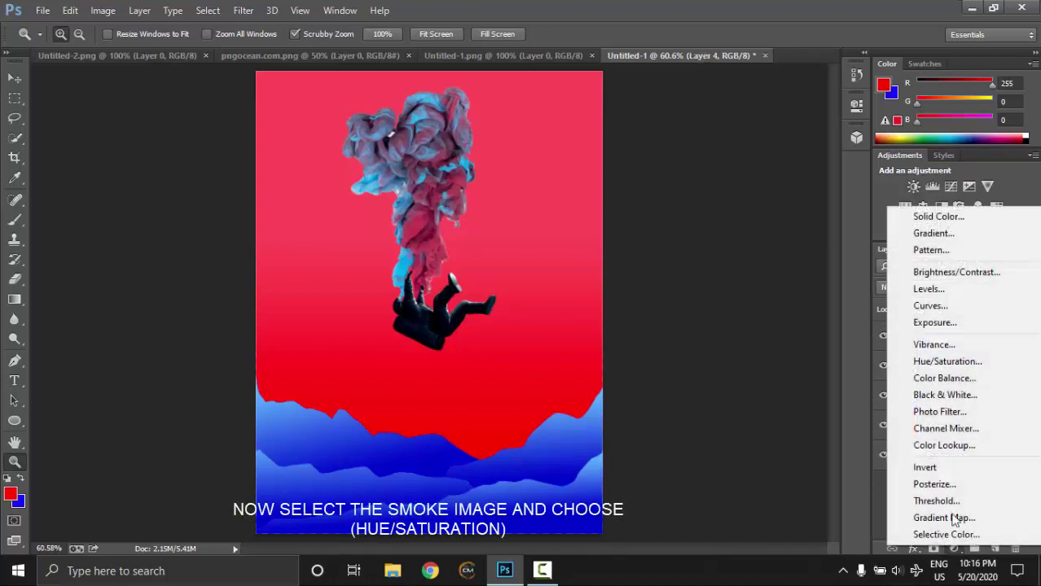
click(947, 361)
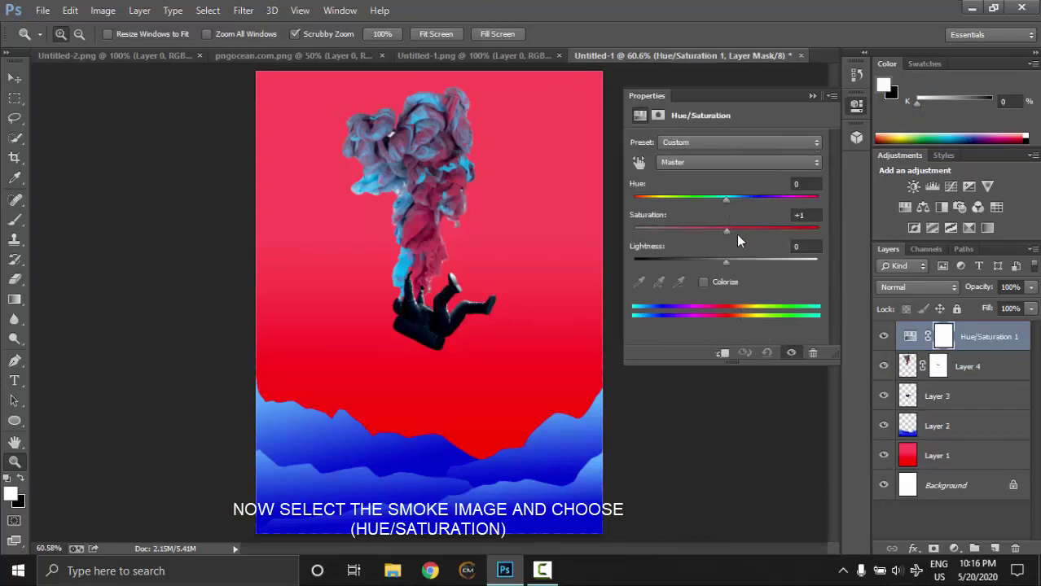
drag(738, 237, 795, 236)
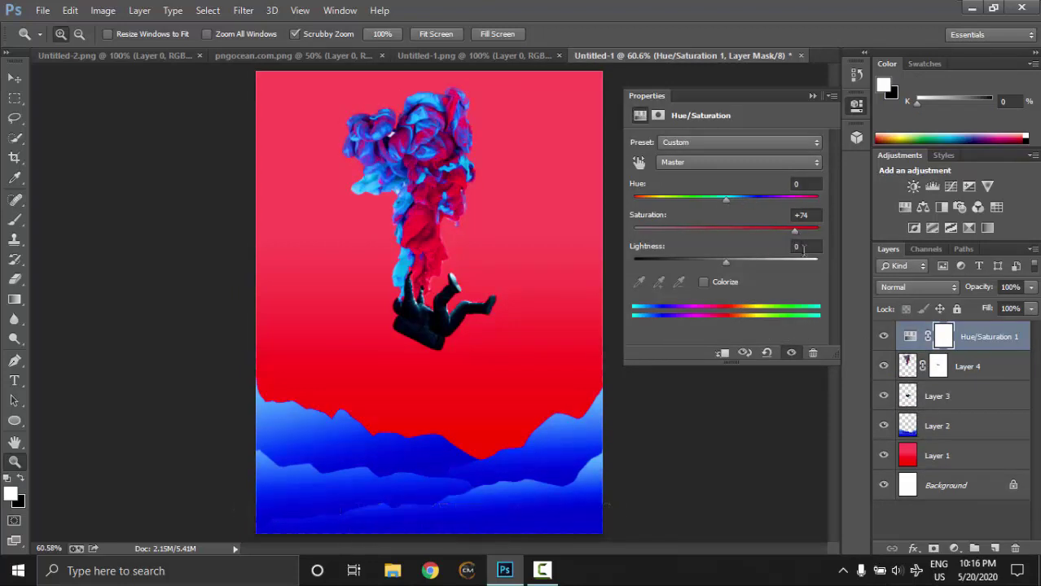
click(723, 353)
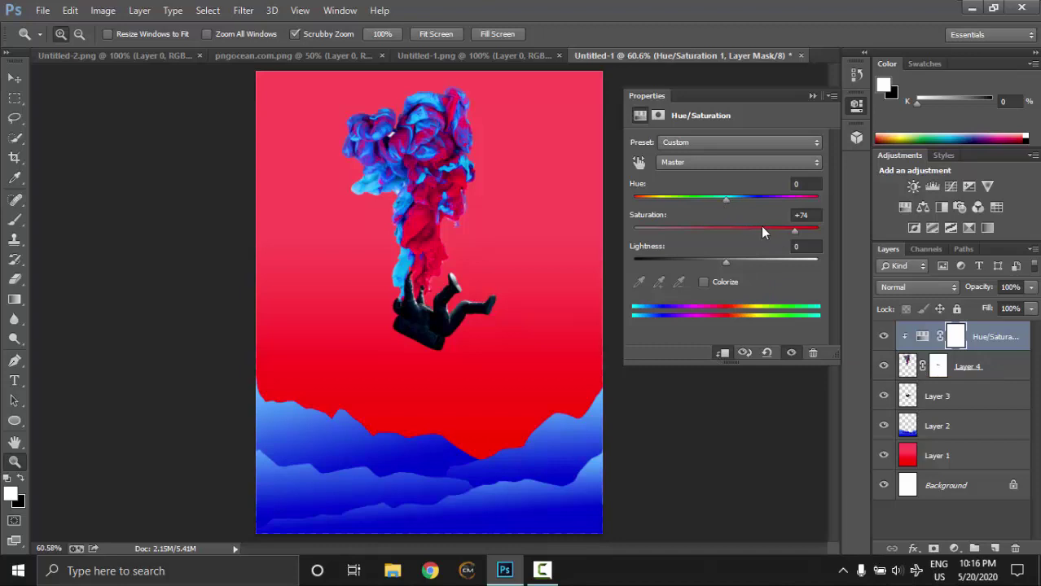
mouse_move(761, 232)
mouse_down()
mouse_move(752, 232)
mouse_move(775, 235)
mouse_up()
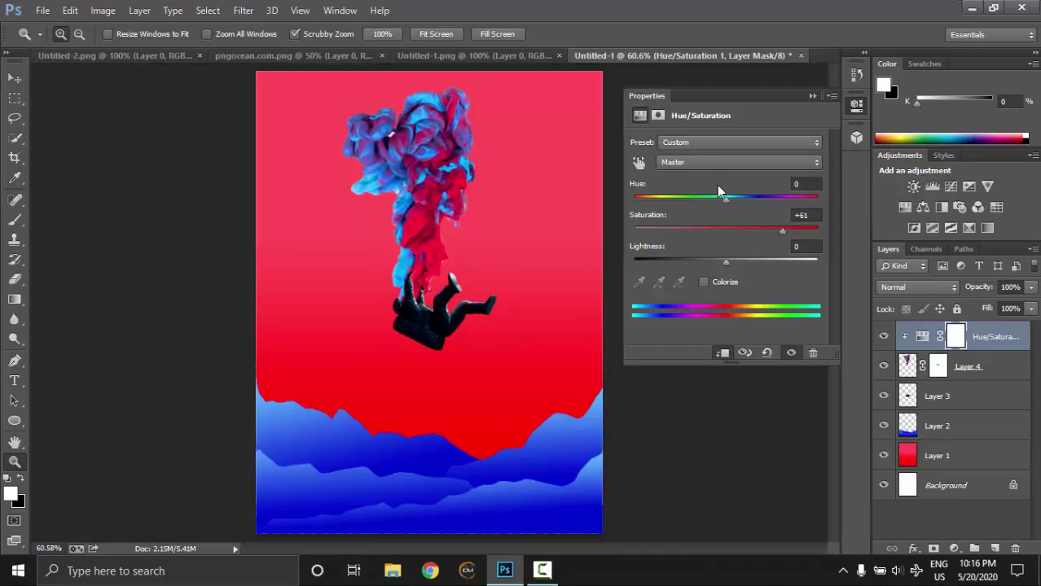
mouse_move(728, 197)
mouse_down()
mouse_move(709, 197)
mouse_move(748, 196)
mouse_move(731, 197)
mouse_up()
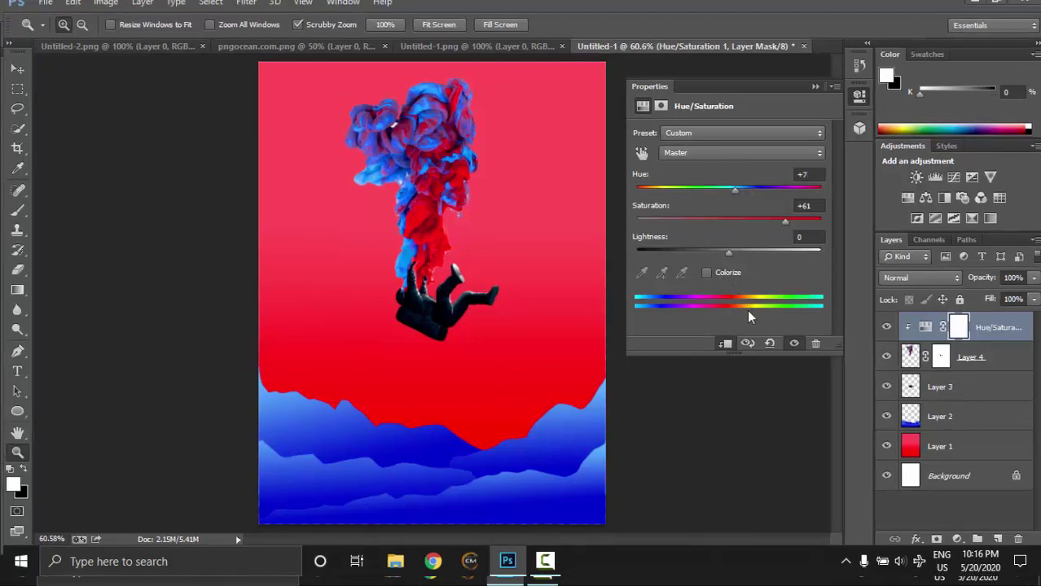
click(816, 87)
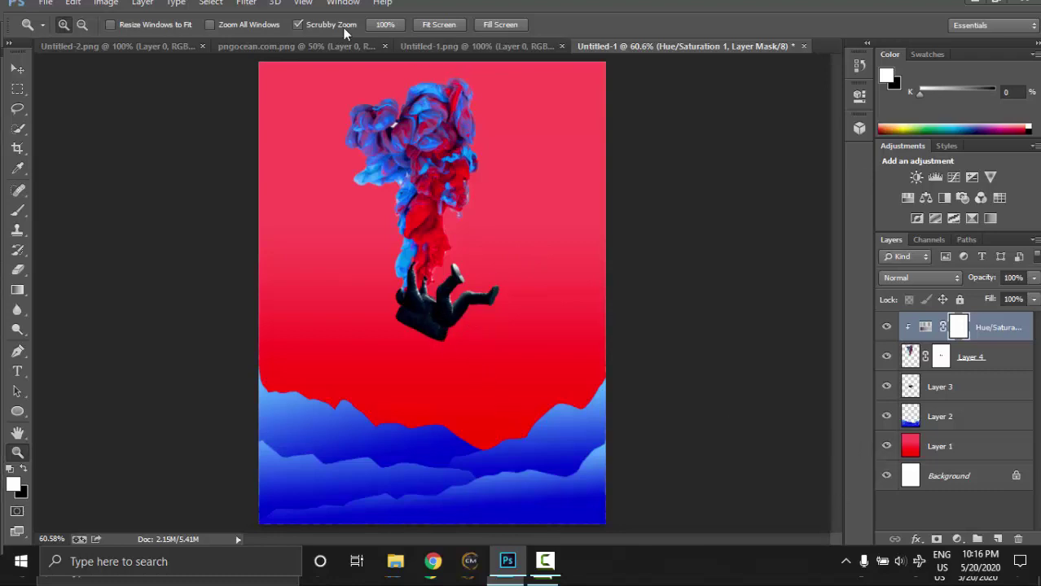
Step: Paste the bird from Untitled-2.png into the Untitled-1 poster
click(355, 4)
click(416, 506)
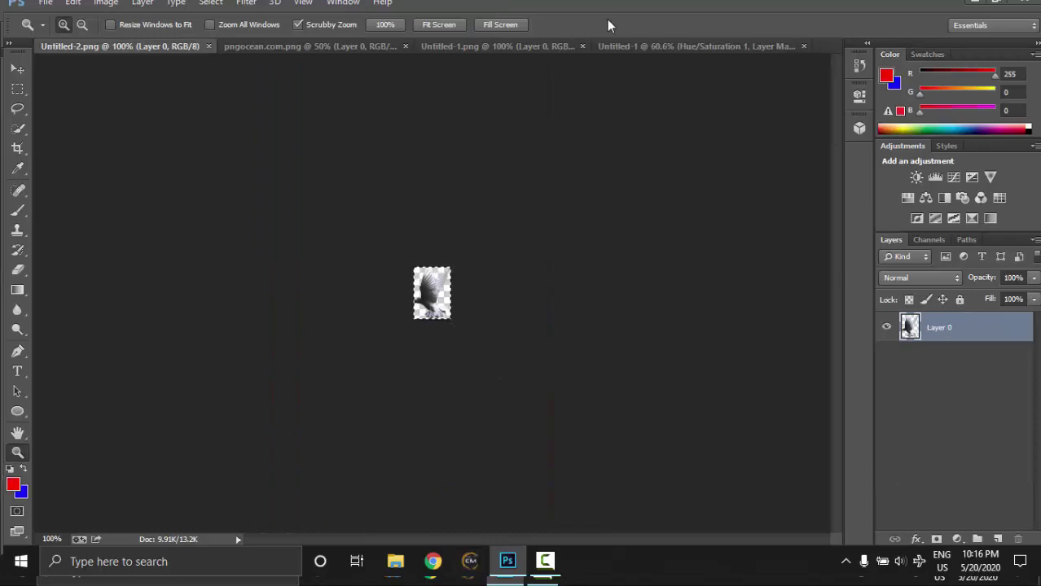
click(640, 45)
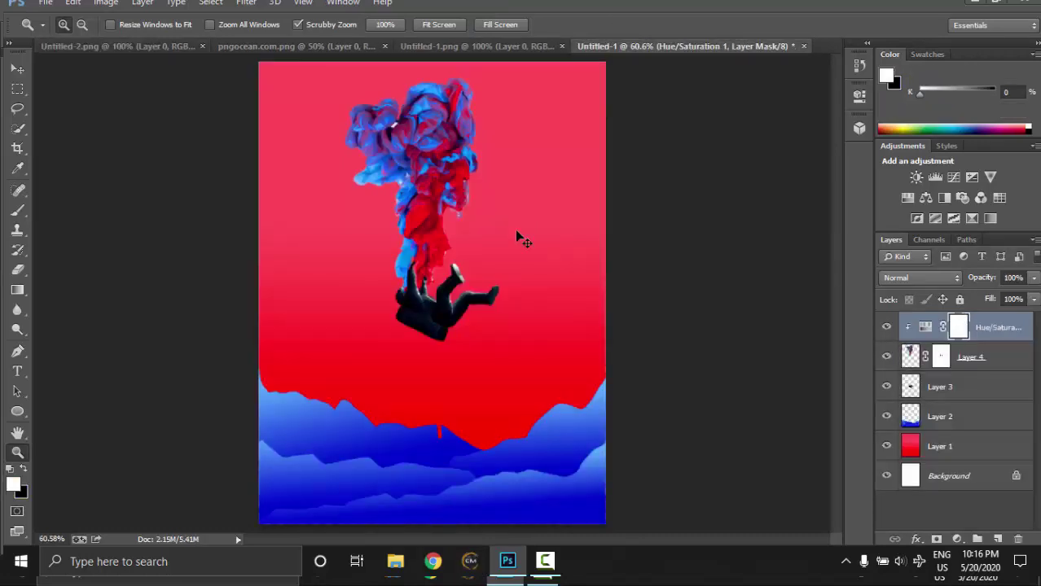
key(ctrl+v)
Step: Stretch the bird slightly taller and place it in the sky right of the smoke
key(ctrl+t)
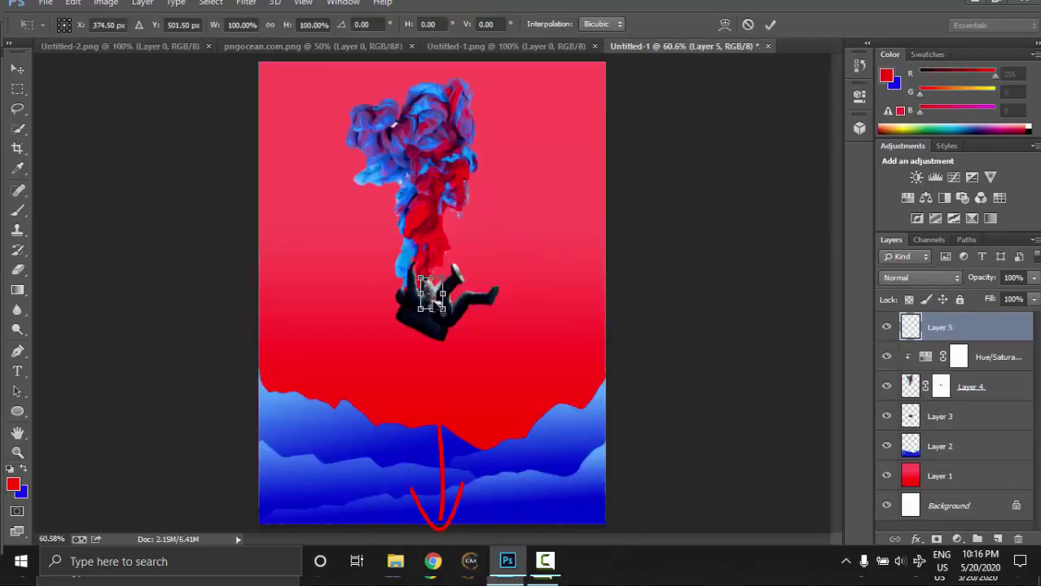
drag(440, 308, 438, 315)
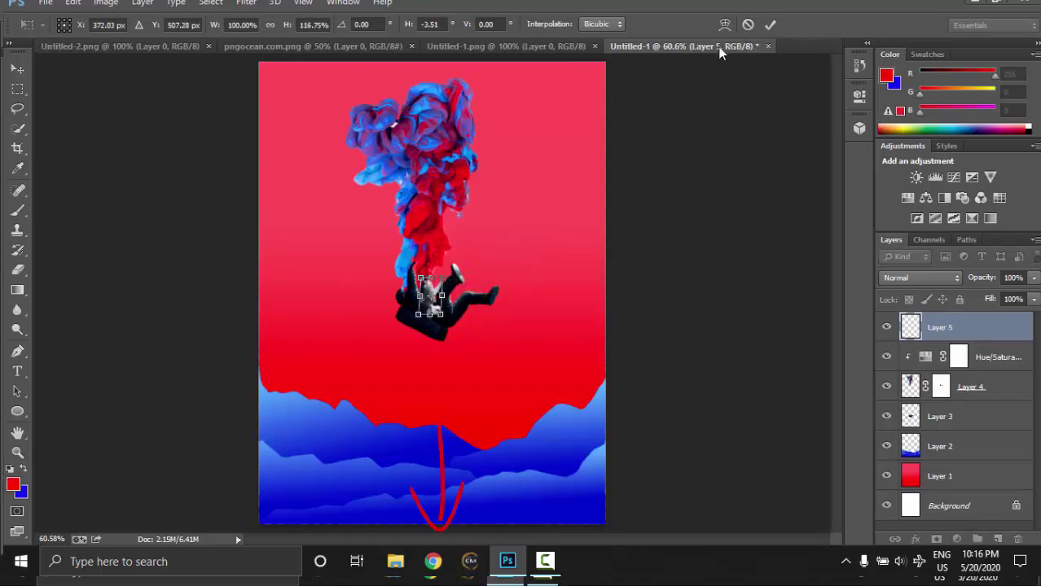
click(747, 25)
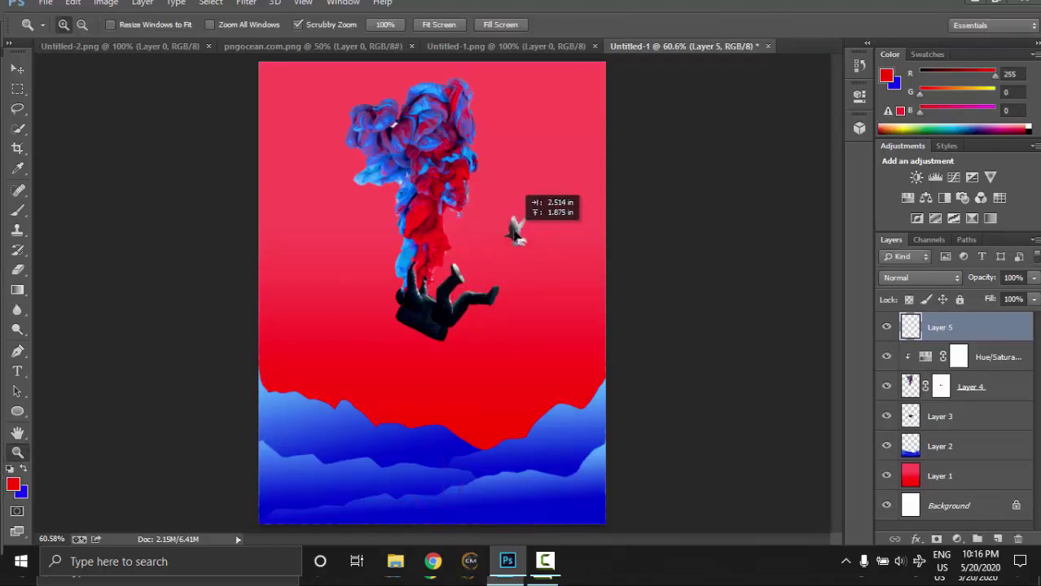
drag(515, 234, 500, 232)
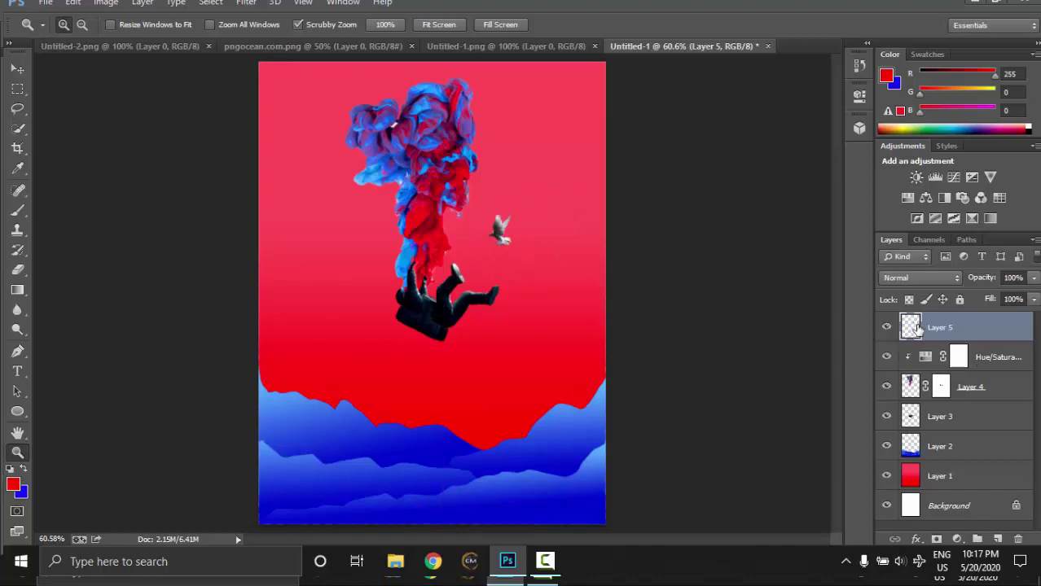
right_click(918, 329)
click(954, 535)
Step: Darken the bird with a clipped Exposure layer (−0.66, offset −0.0826), then zoom to 200% on the astronaut
click(931, 314)
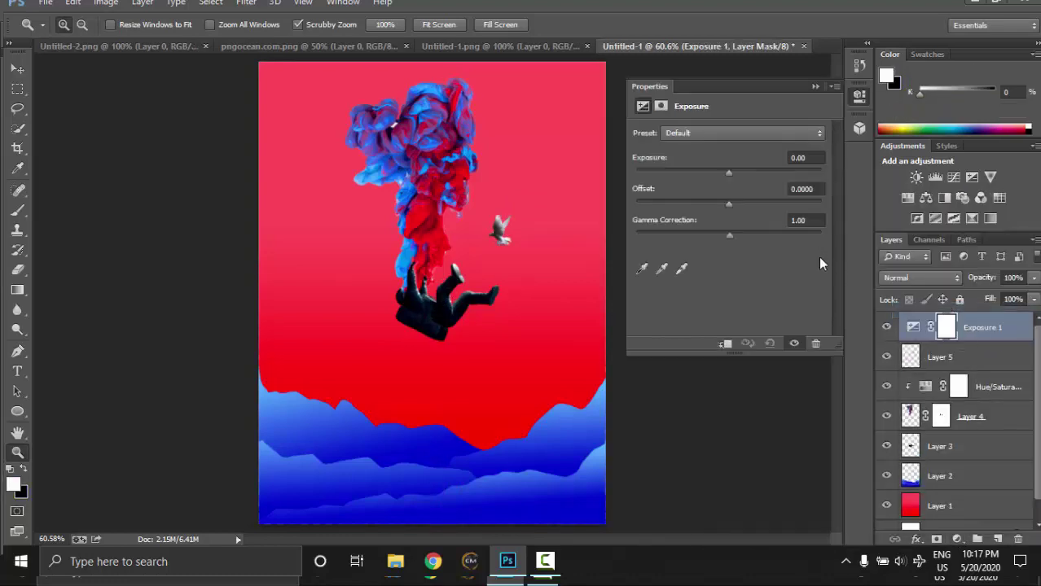
click(724, 344)
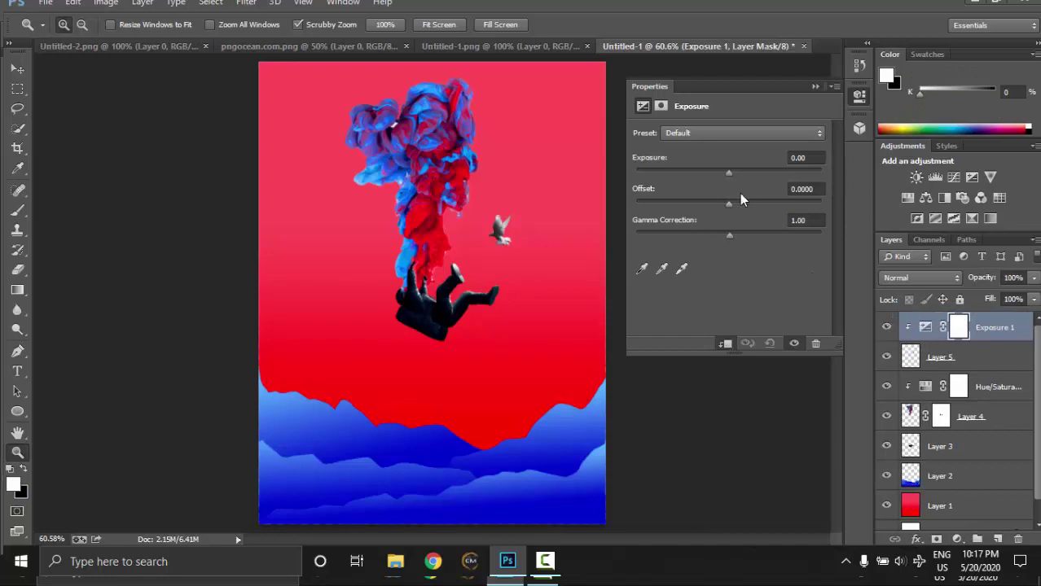
mouse_move(728, 204)
mouse_down()
mouse_move(714, 205)
mouse_move(719, 179)
mouse_up()
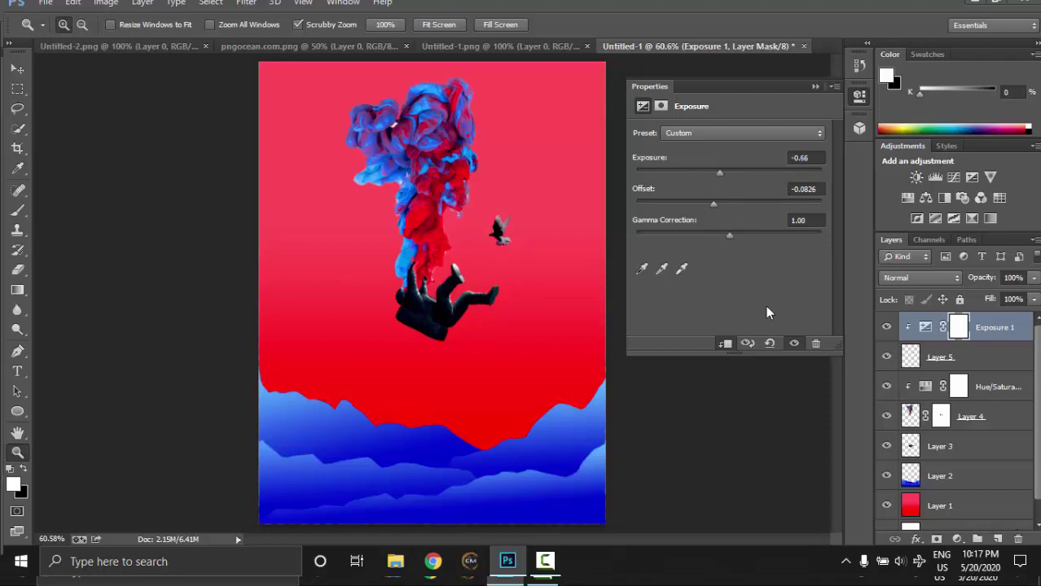
click(814, 87)
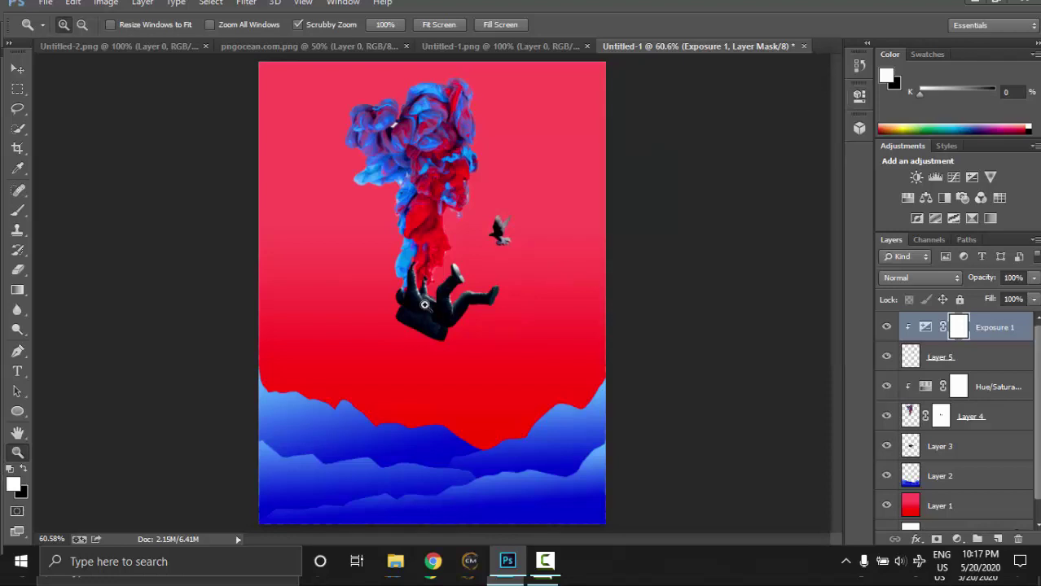
drag(425, 305, 812, 446)
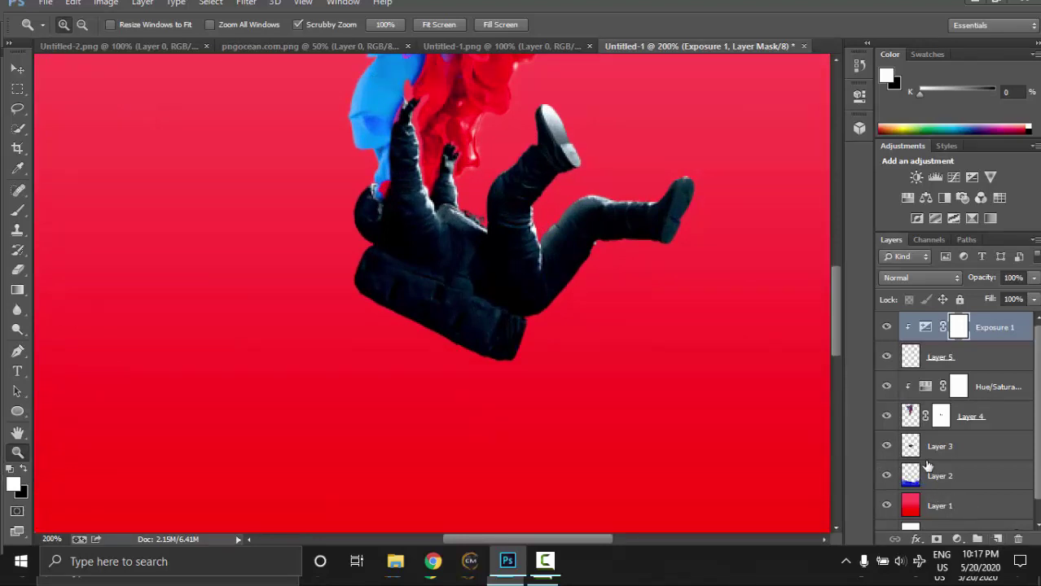
Step: Add an empty Layer 6 above Layer 3 and draw a polygonal lasso selection beneath the astronaut
click(936, 448)
click(998, 539)
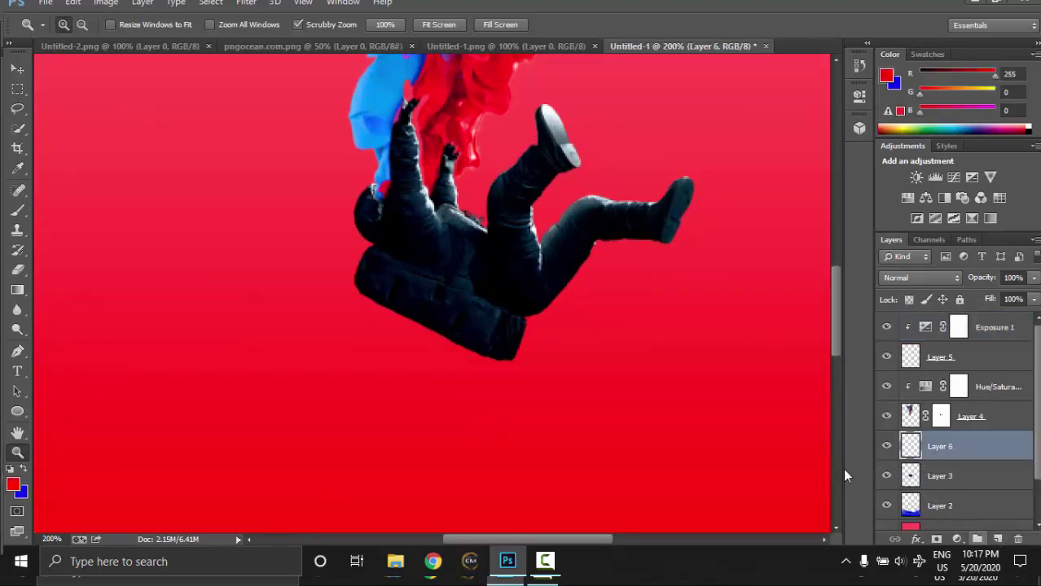
right_click(17, 108)
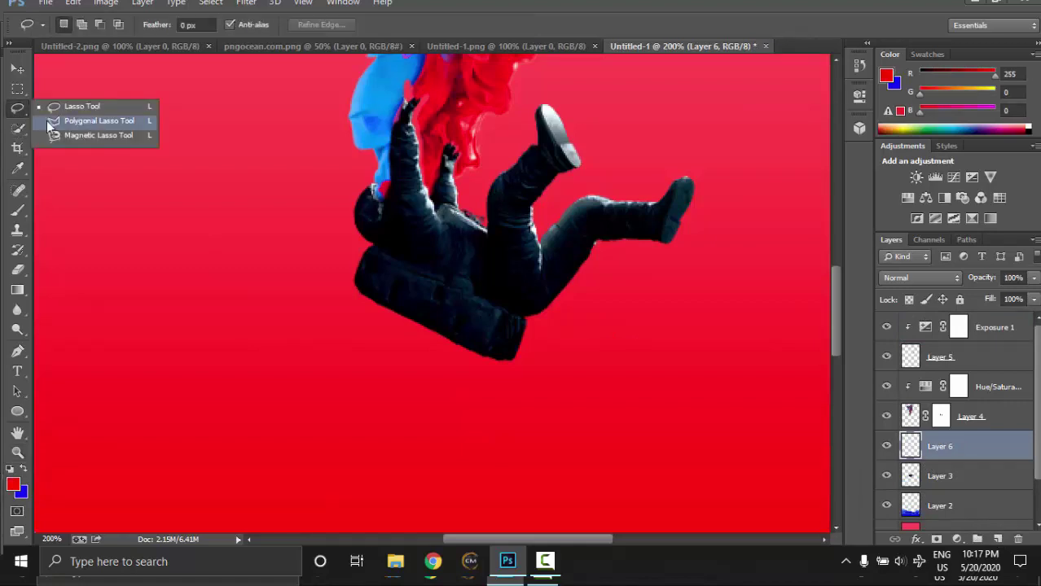
click(46, 121)
click(354, 211)
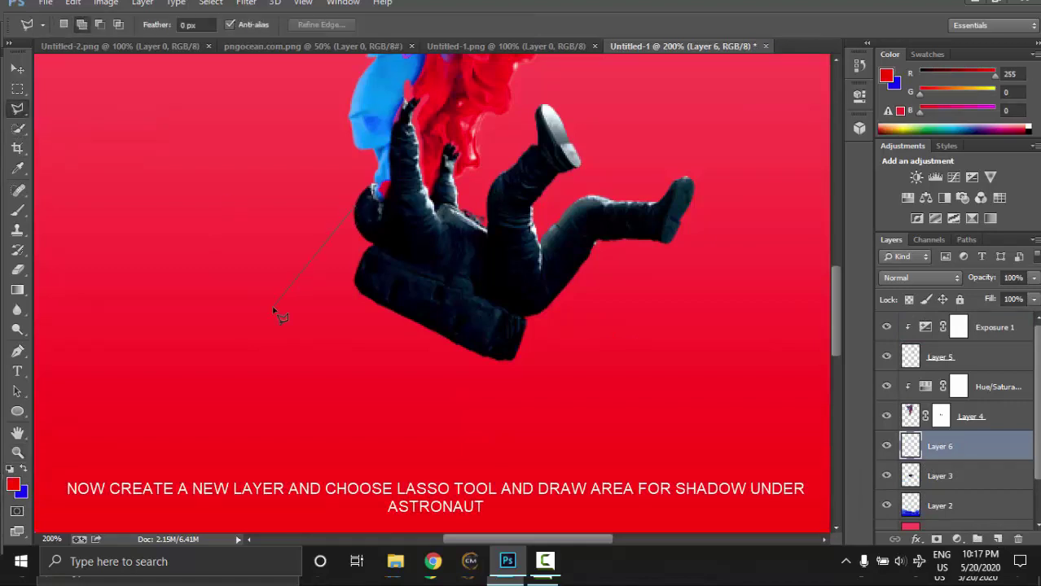
click(282, 368)
click(324, 359)
click(416, 403)
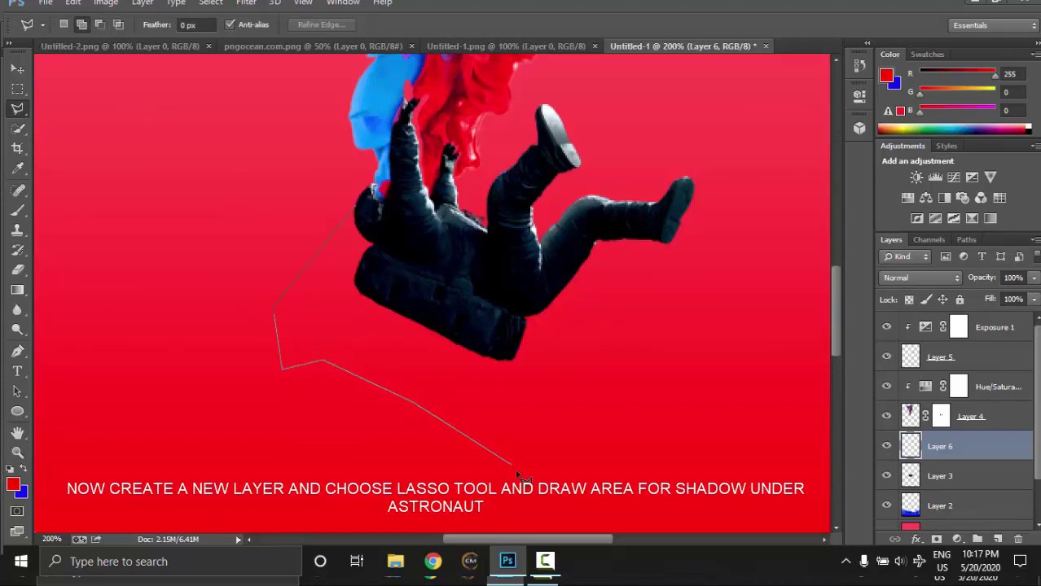
click(516, 470)
click(581, 404)
click(613, 319)
click(683, 337)
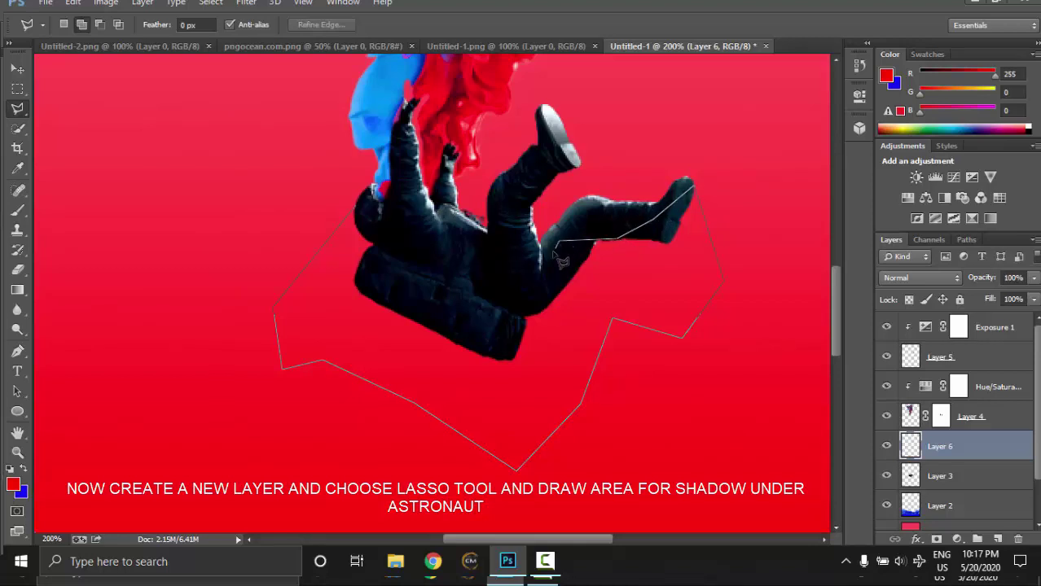
click(360, 215)
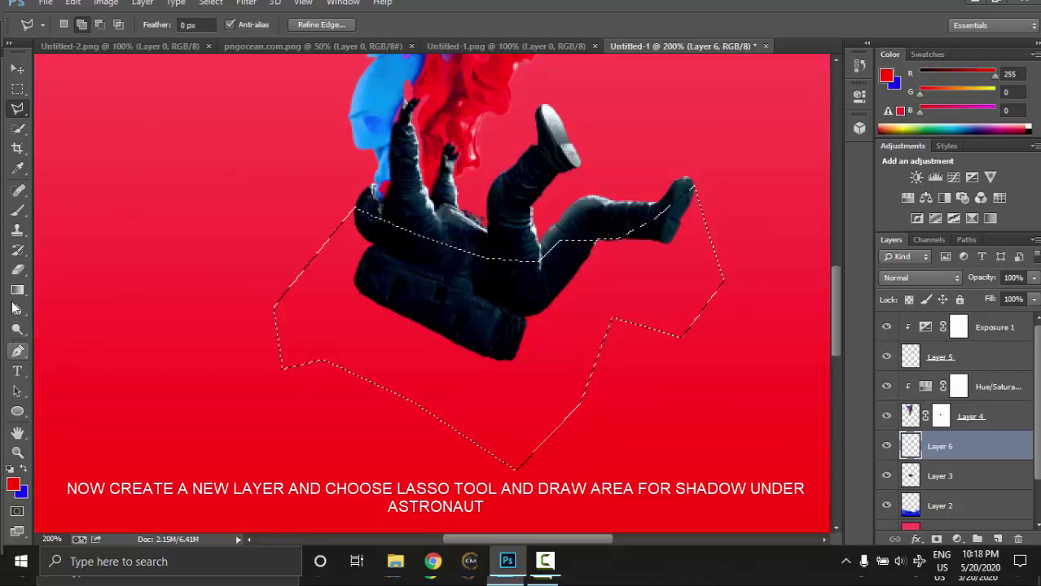
Step: Choose the Brush with default black and white colours, sized to 90
click(17, 210)
click(11, 469)
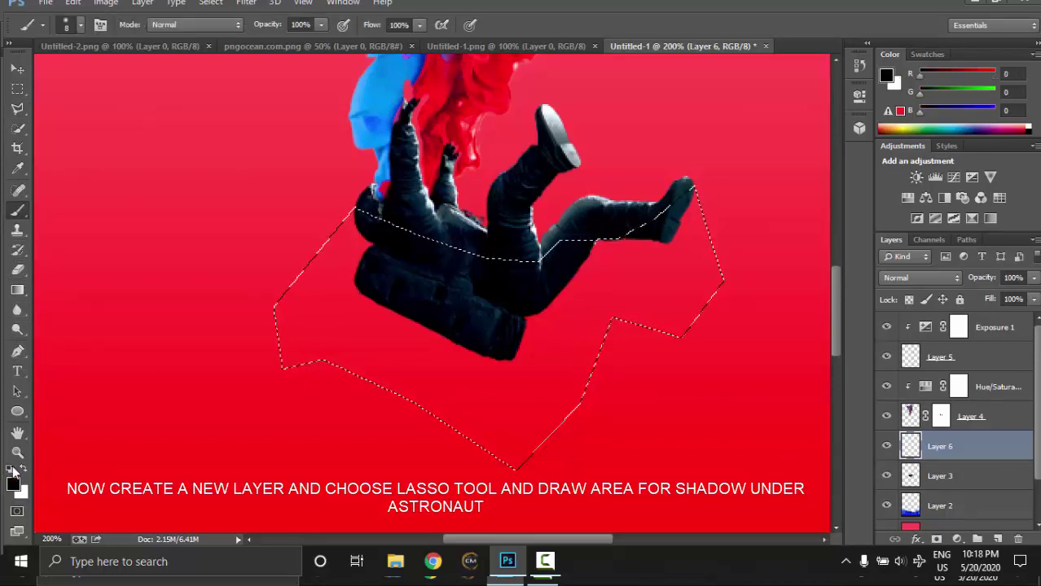
scroll(244, 326, down, 3)
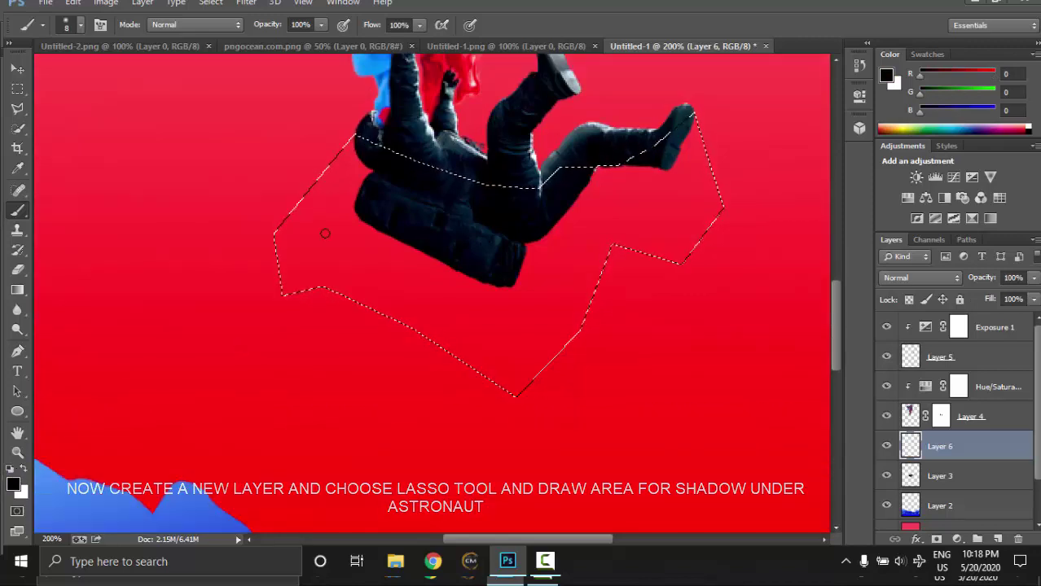
Step: Fill the shadow selection on Layer 6 with black using a soft 90 px, 0% hardness brush
key(bracketright)
key(bracketright)
key(bracketright)
key(bracketright)
key(bracketright)
key(bracketright)
right_click(360, 194)
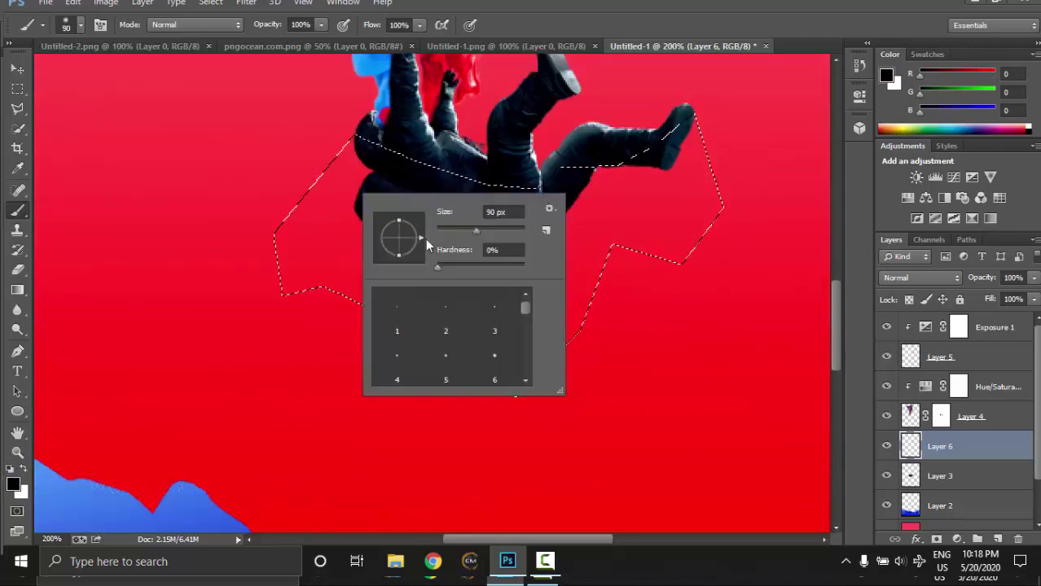
right_click(291, 236)
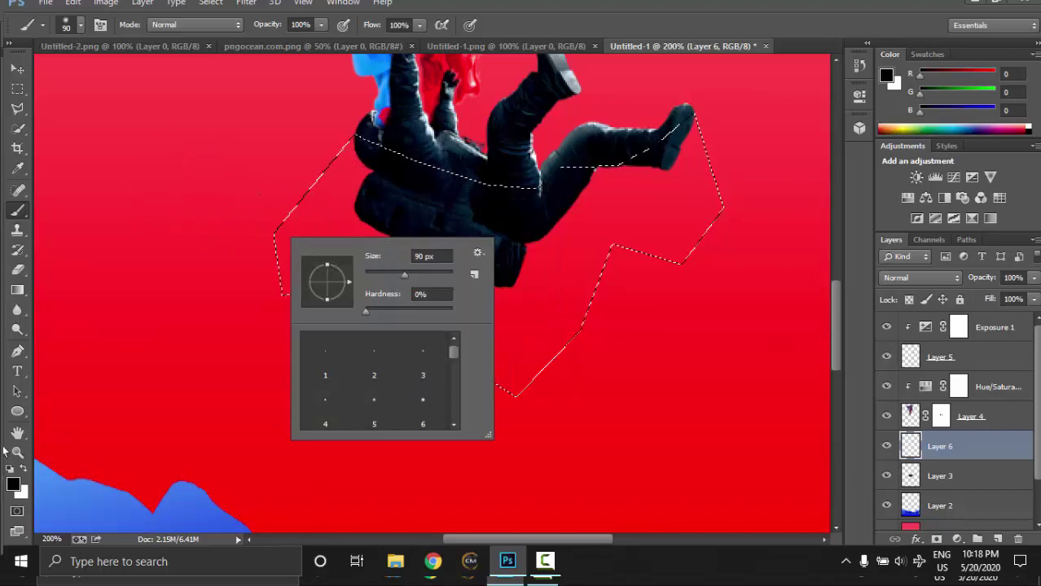
click(13, 484)
click(379, 272)
drag(359, 204, 360, 185)
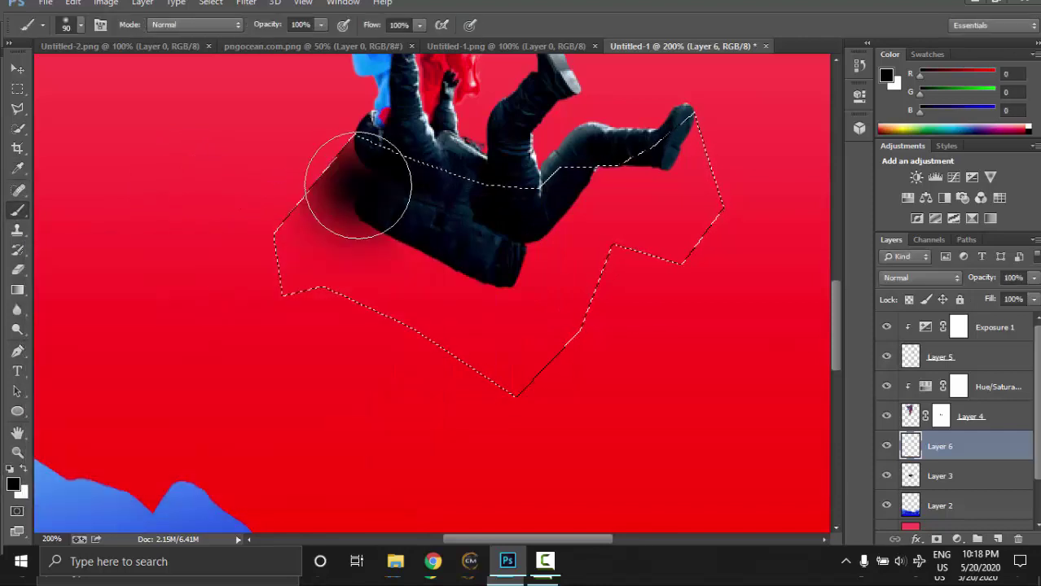
mouse_move(371, 226)
mouse_down()
mouse_move(499, 268)
mouse_move(534, 252)
mouse_move(588, 198)
mouse_move(670, 182)
mouse_move(662, 167)
mouse_move(678, 144)
mouse_up()
mouse_move(318, 186)
mouse_down()
mouse_move(288, 221)
mouse_move(473, 290)
mouse_move(534, 296)
mouse_move(548, 280)
mouse_move(485, 277)
mouse_up()
drag(347, 179, 344, 181)
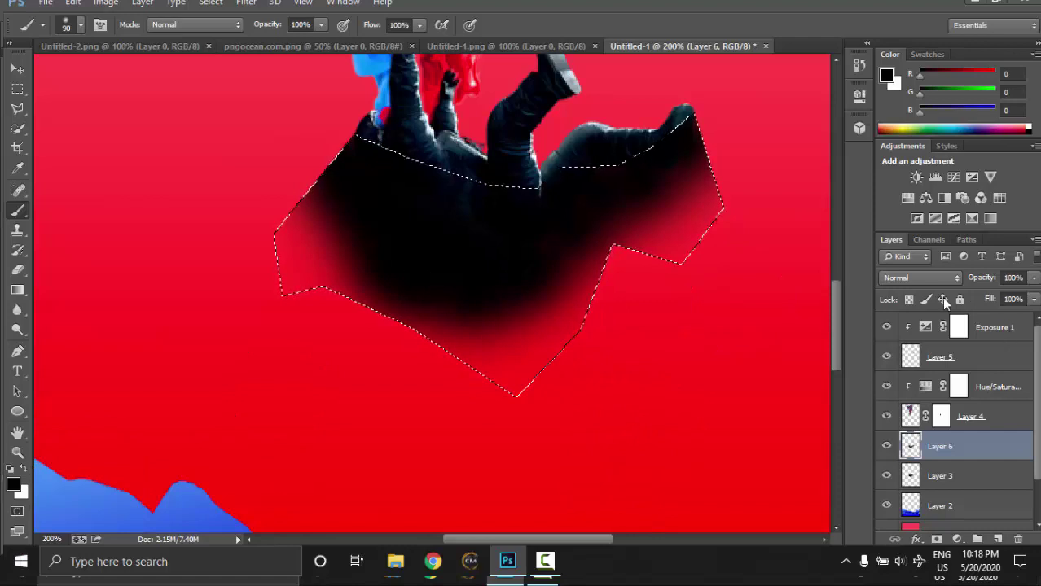
click(928, 277)
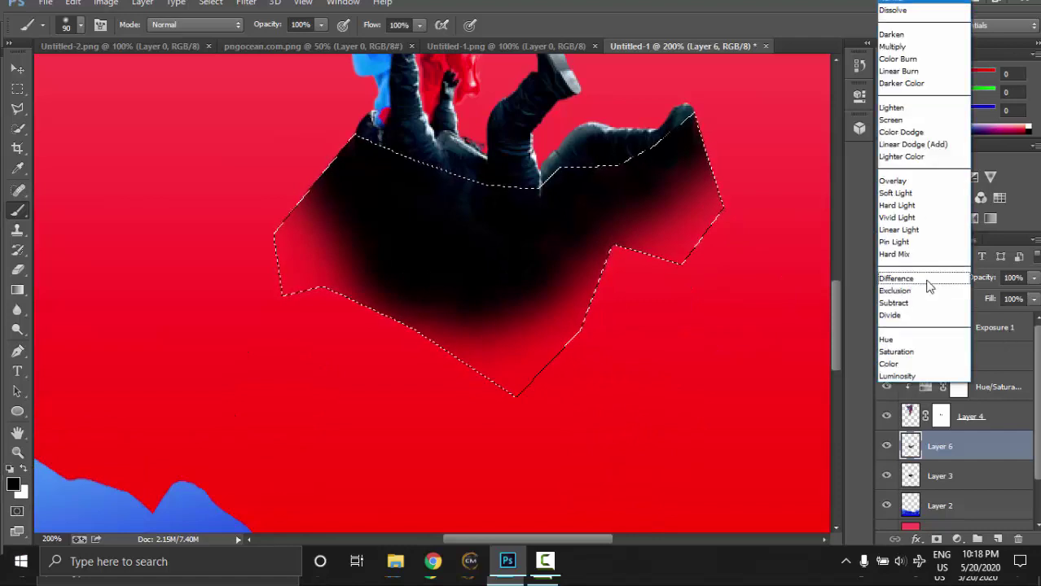
Step: Try Overlay, Screen, Lighten and Soft Light, then set Layer 6 to Hard Light
click(906, 180)
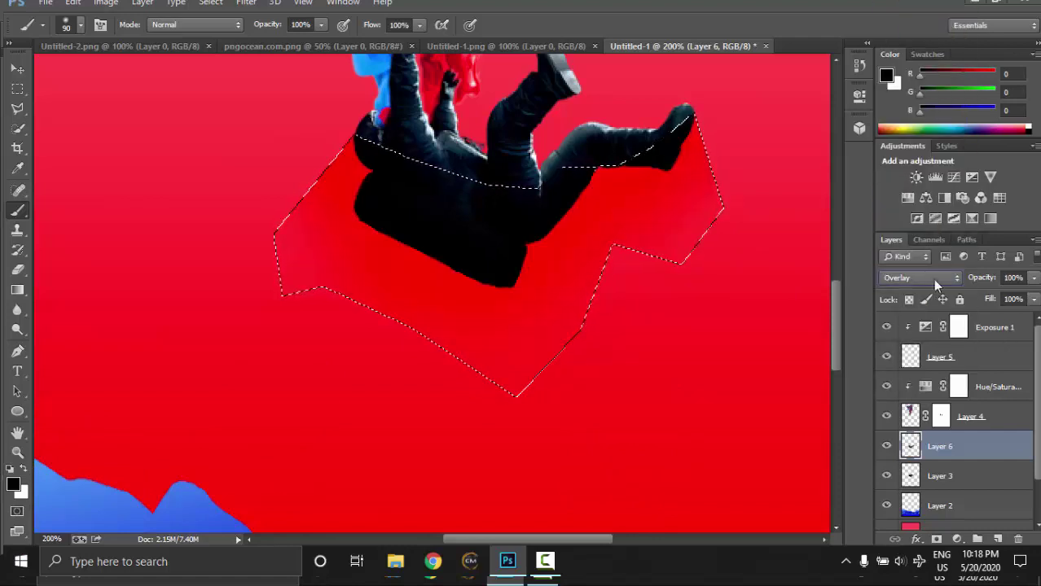
click(1034, 277)
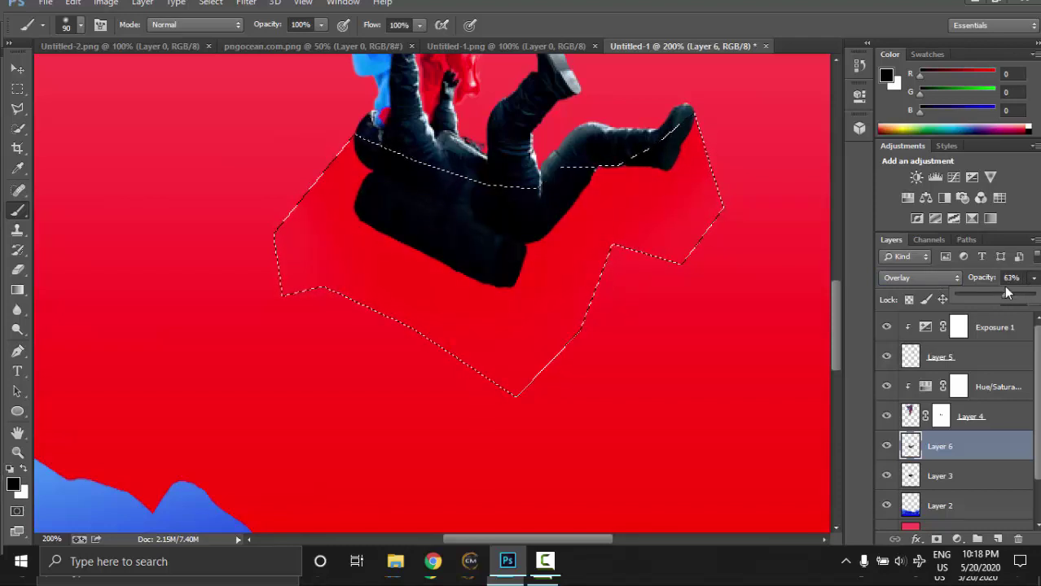
click(920, 277)
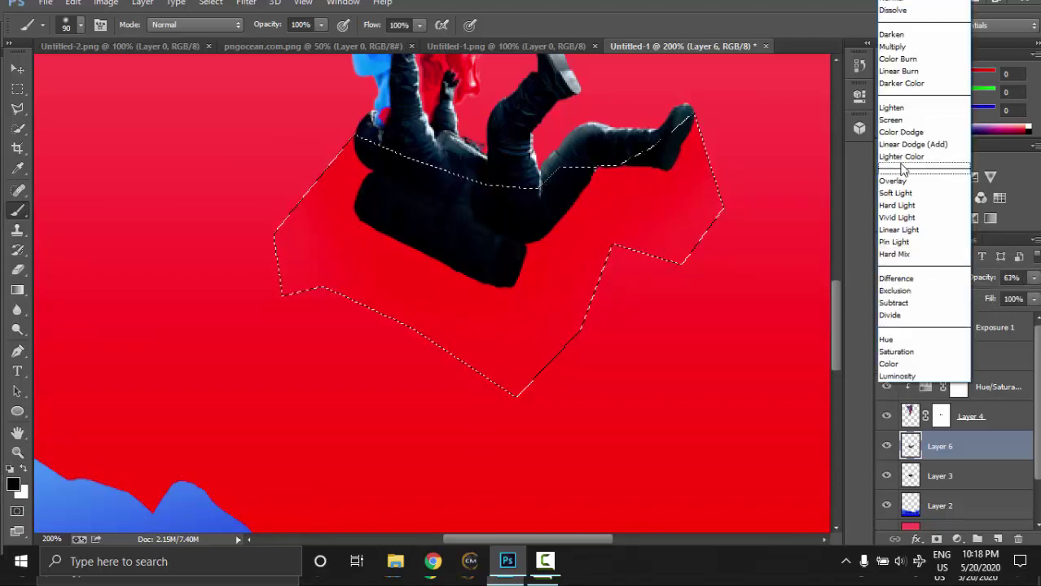
click(896, 120)
click(921, 278)
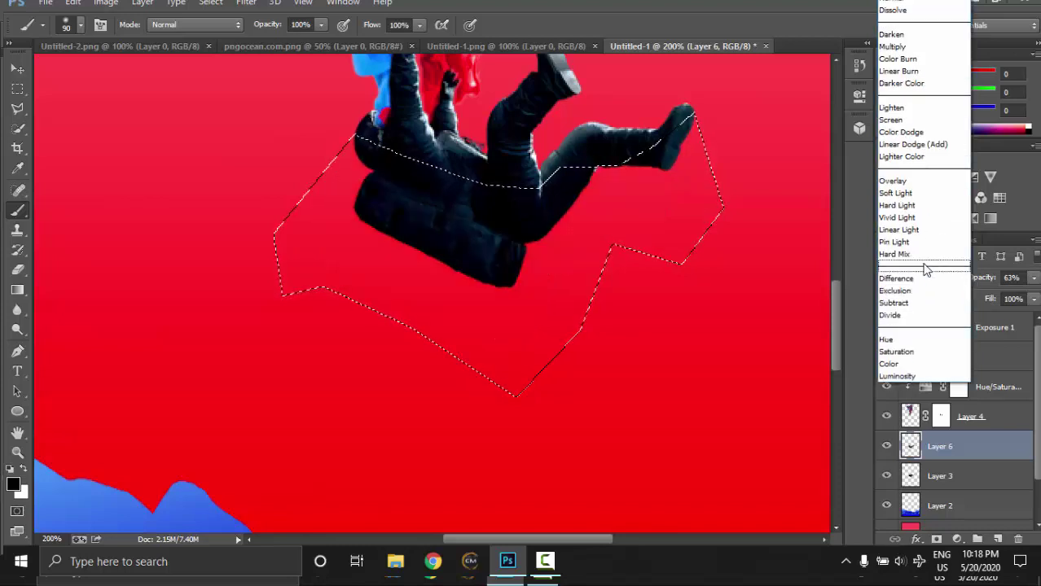
click(896, 114)
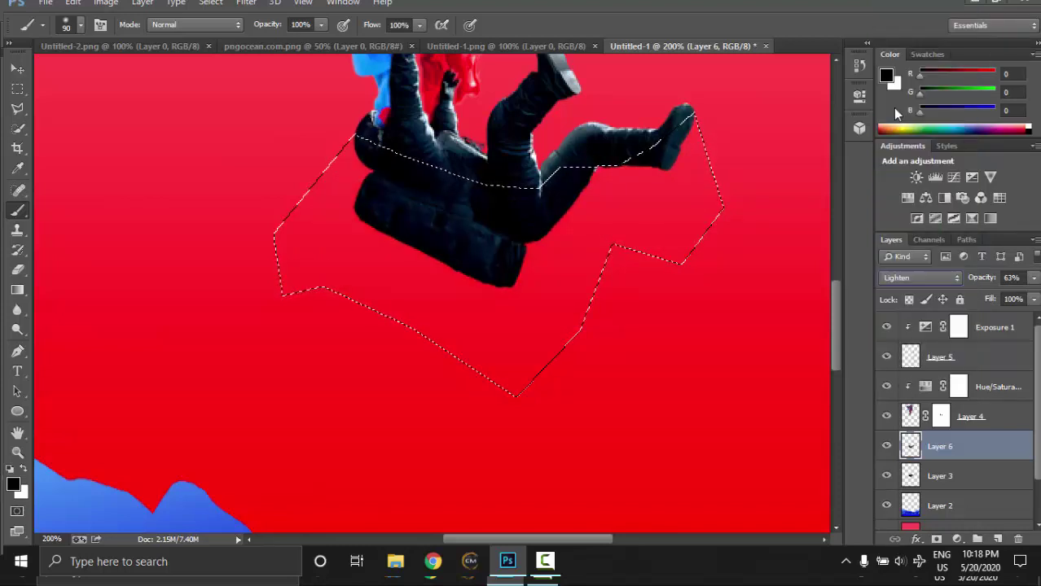
click(917, 281)
click(902, 194)
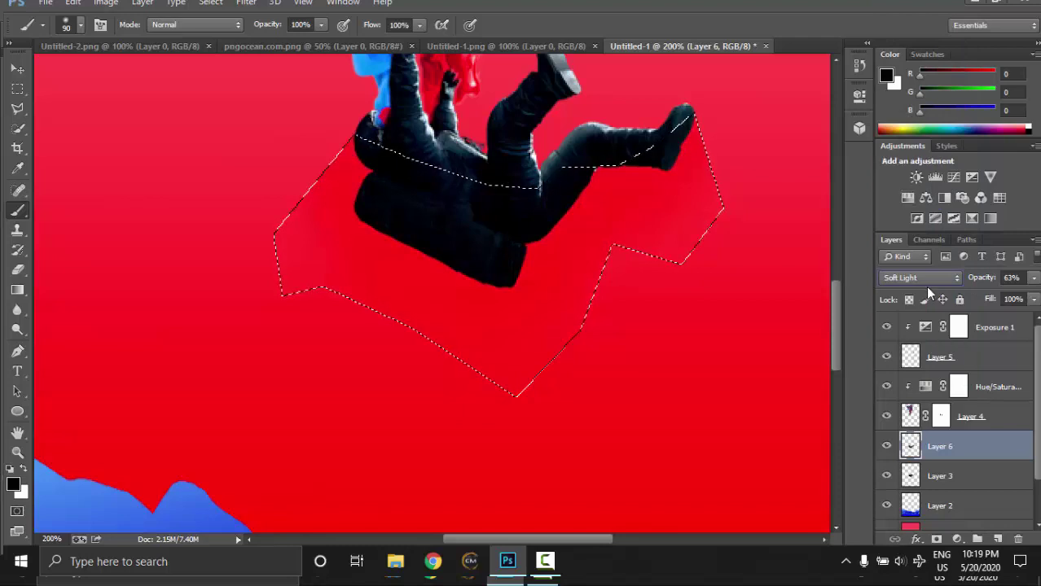
click(922, 279)
click(883, 201)
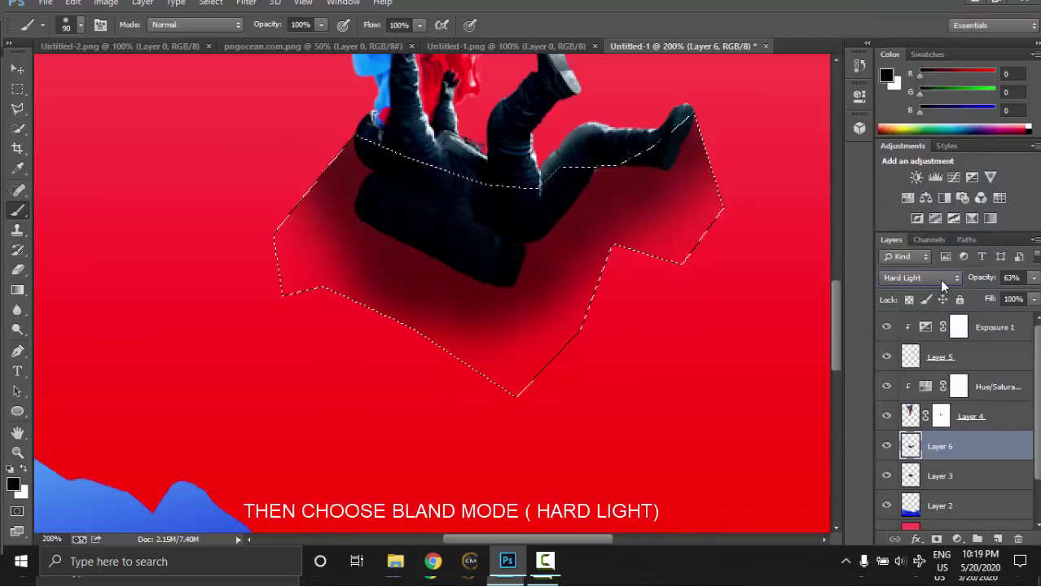
Step: Lower the shadow layer's opacity to 15%
click(1030, 278)
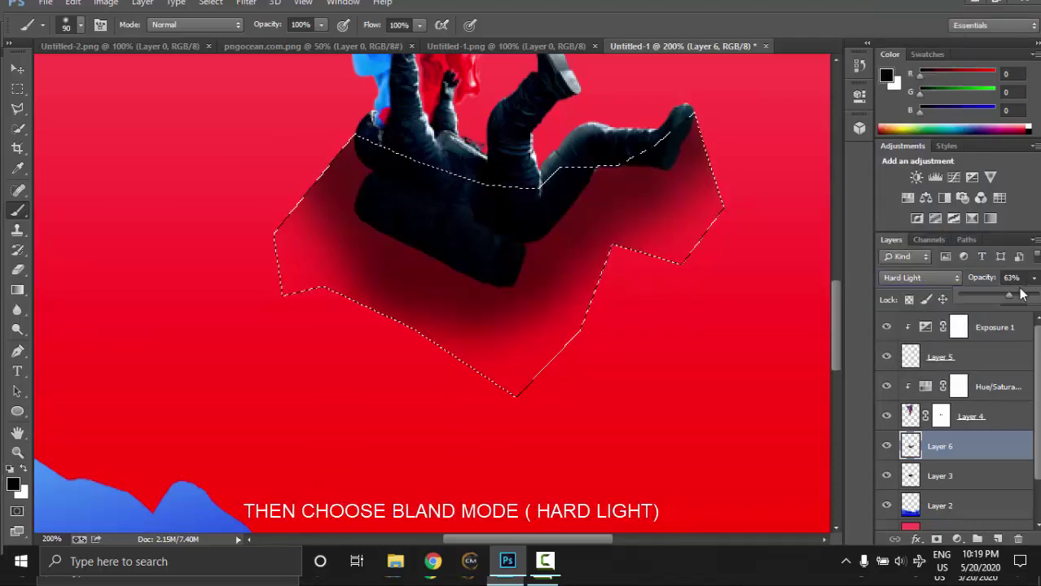
click(977, 296)
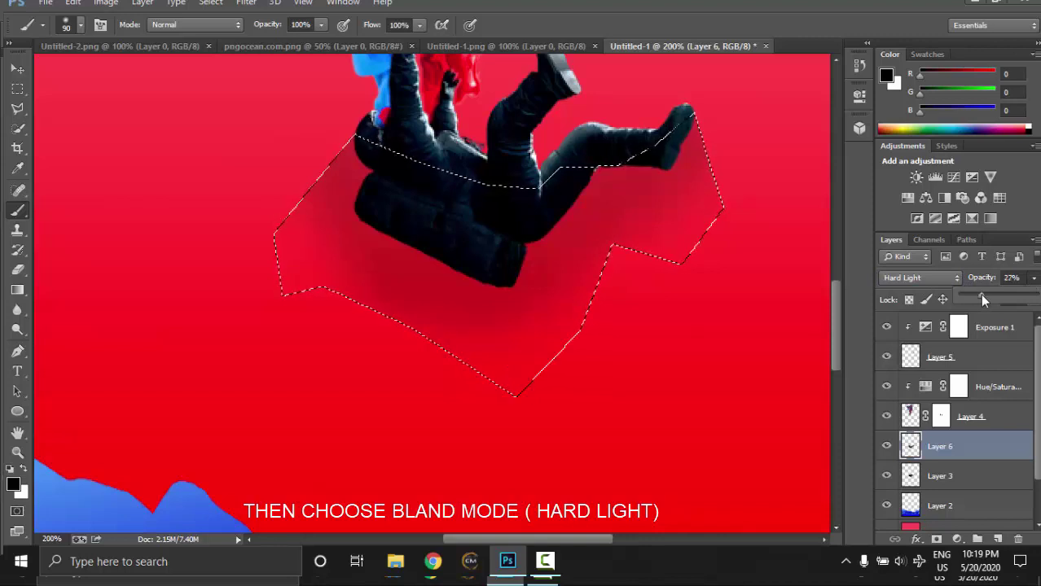
drag(980, 294, 970, 295)
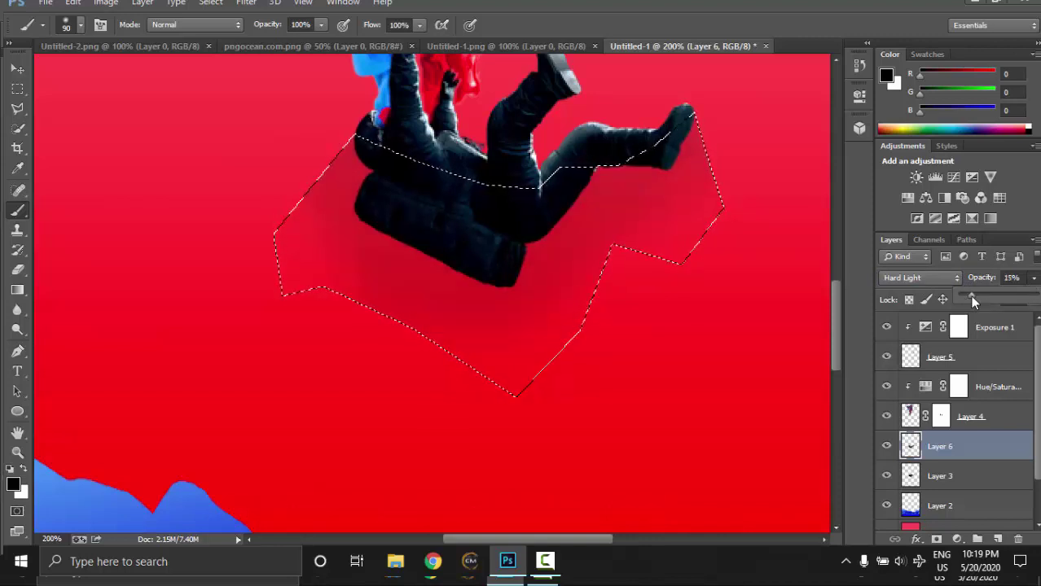
click(17, 168)
Step: Switch to Quick Selection and deselect the shadow area
click(17, 147)
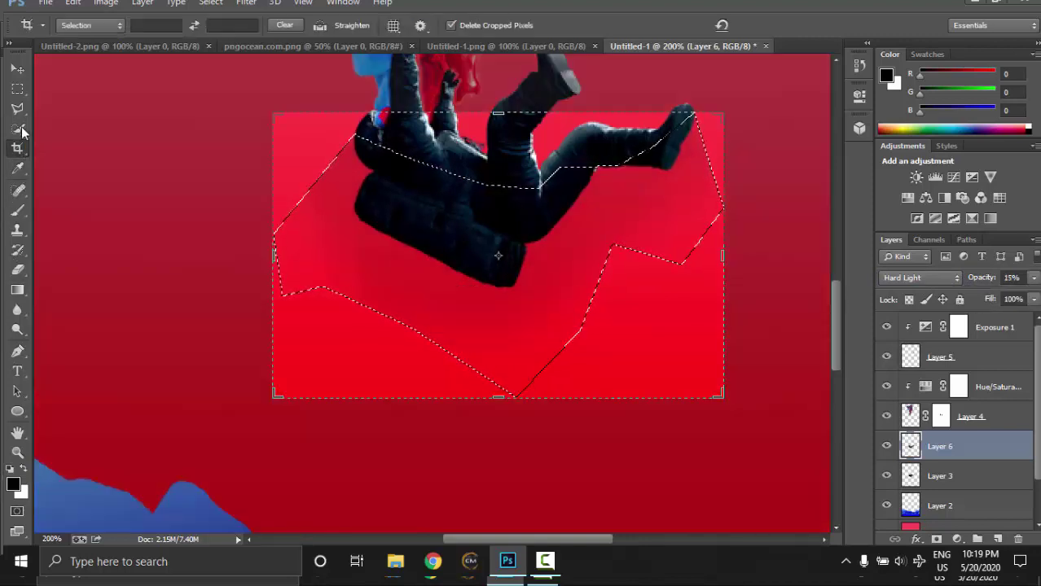
click(17, 128)
right_click(261, 170)
click(297, 180)
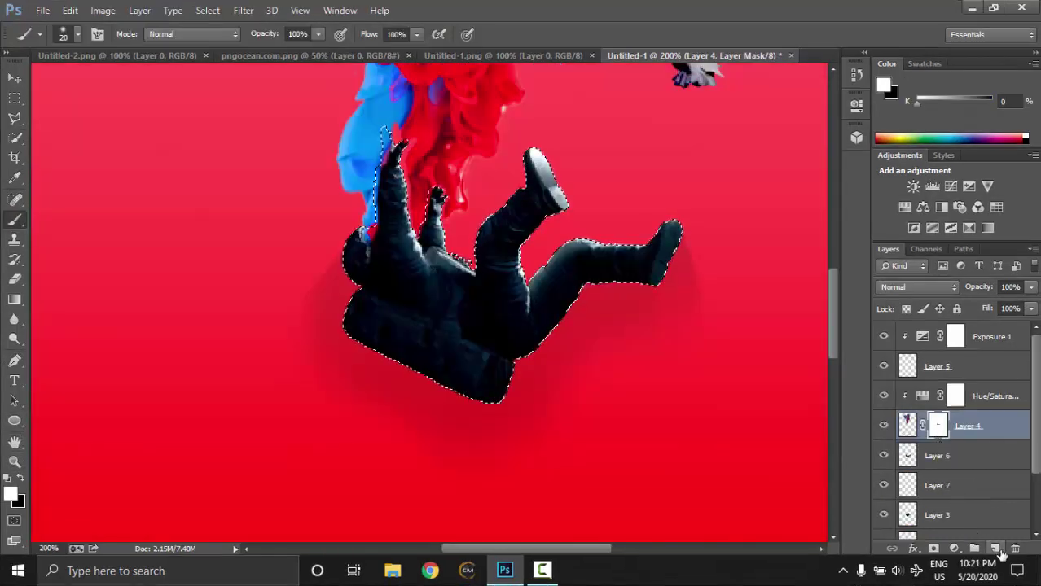
Step: Rebuild Layer 4's mask from the astronaut selection and invert it to reveal the smoke
drag(999, 544, 1015, 549)
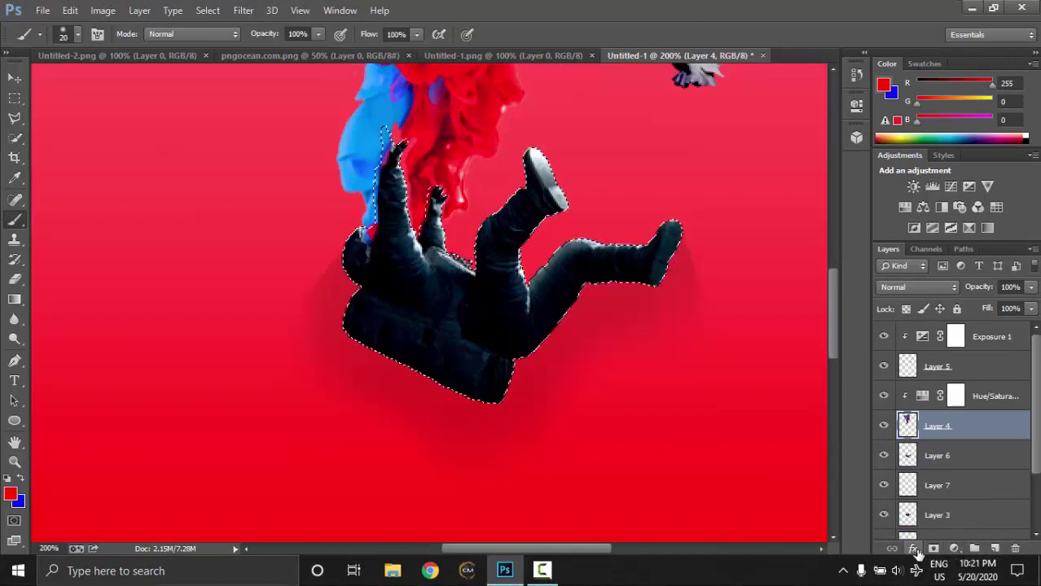
click(934, 551)
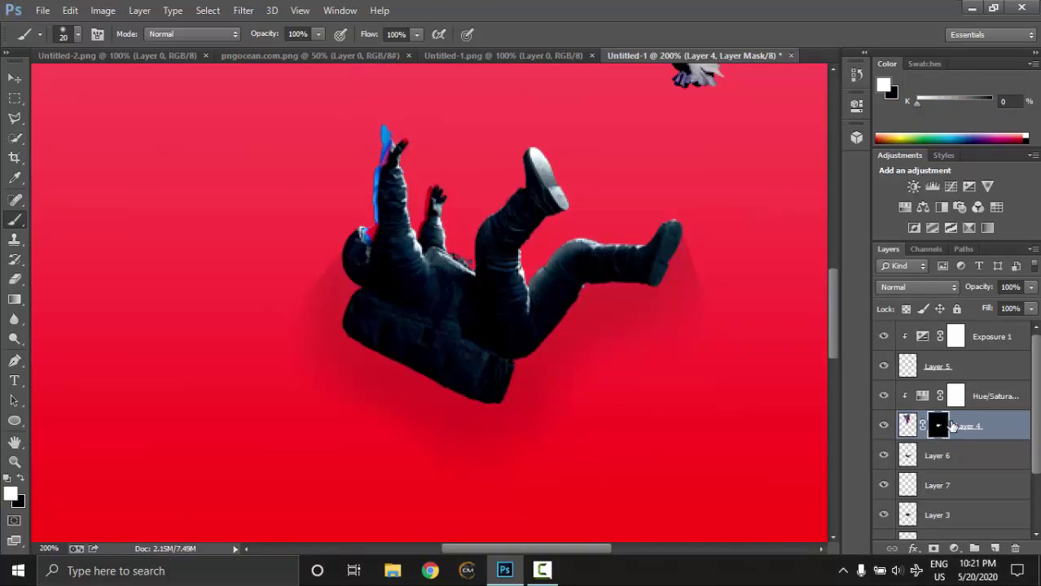
key(ctrl+i)
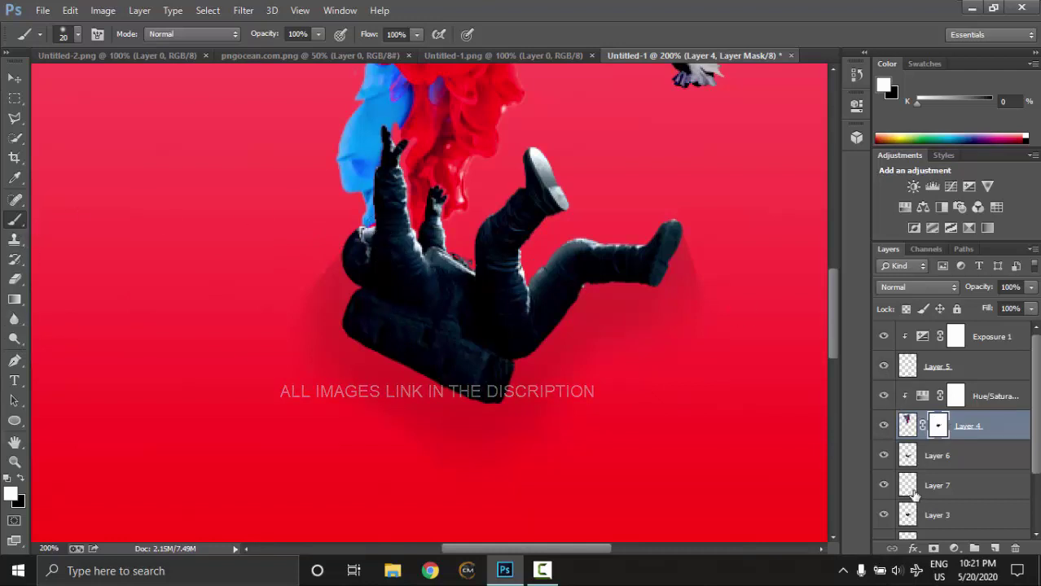
click(911, 456)
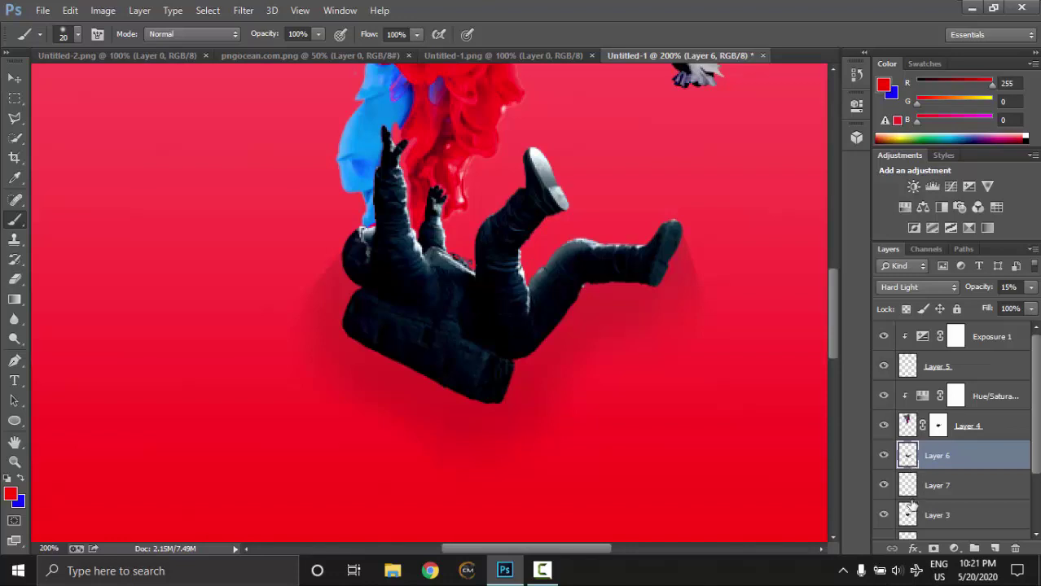
Step: Load Layer 3's astronaut pixels as a selection and make Layer 7 active
click(908, 515)
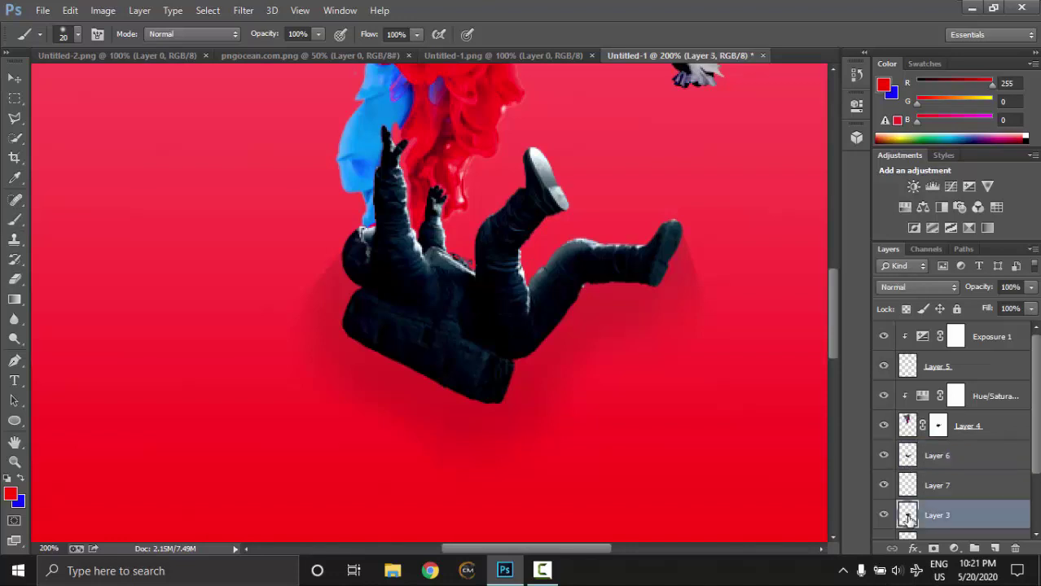
key(ctrl+t)
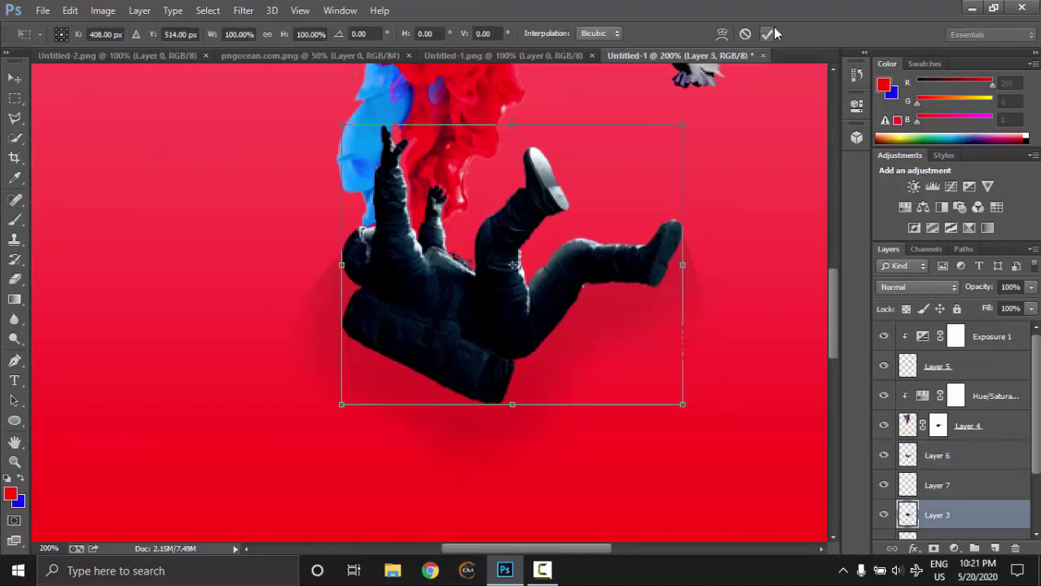
click(769, 34)
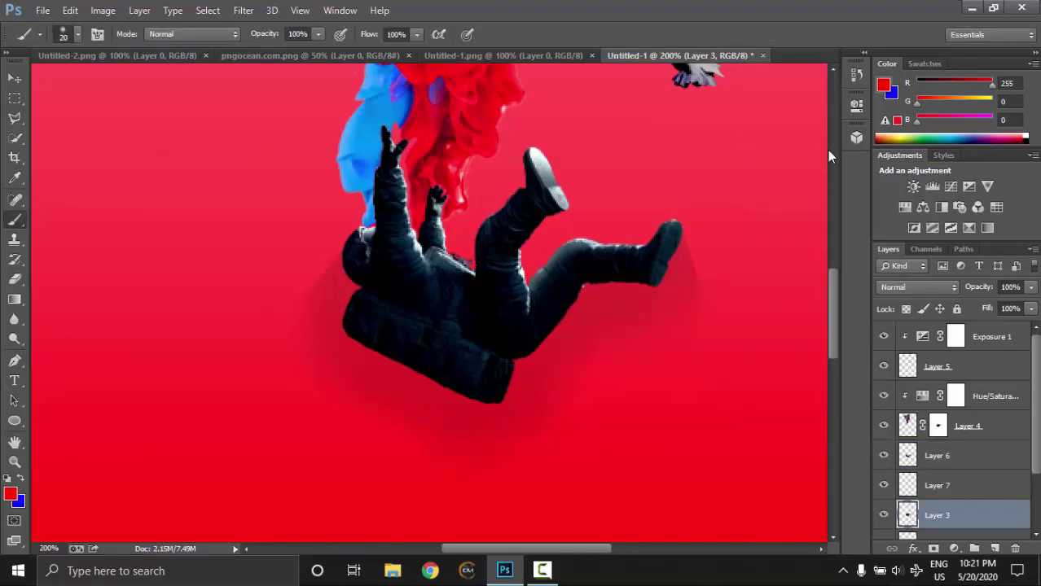
right_click(908, 508)
click(856, 186)
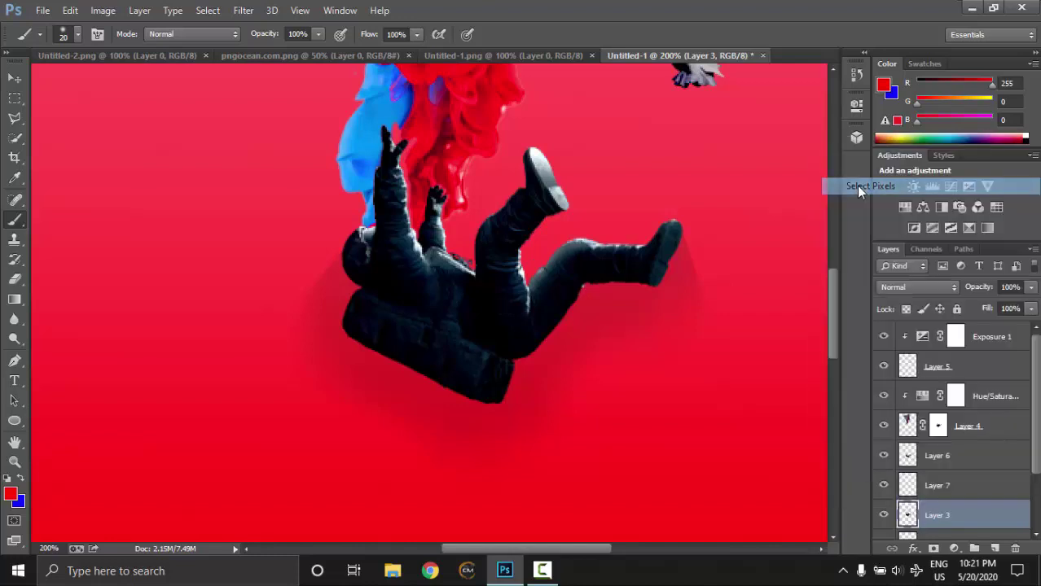
click(907, 480)
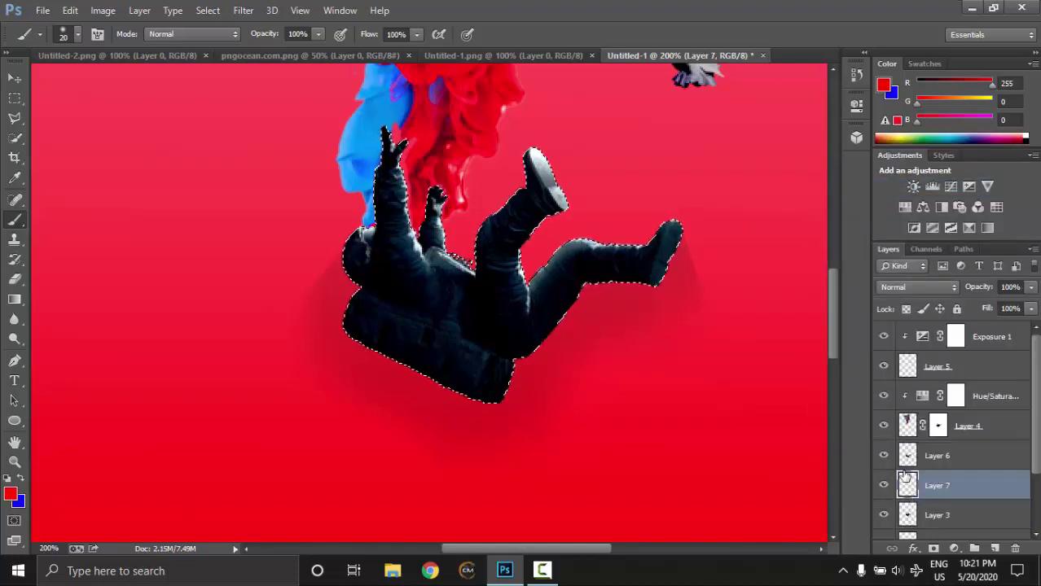
Step: Paint blue light over the astronaut's shoulder, side and raised arm on Layer 7
key(x)
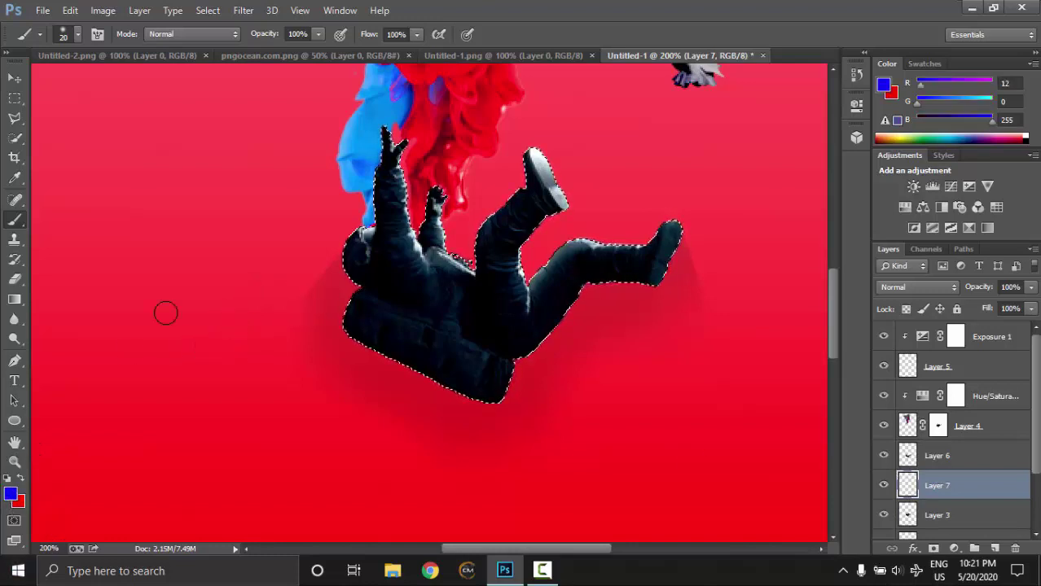
drag(368, 199, 352, 234)
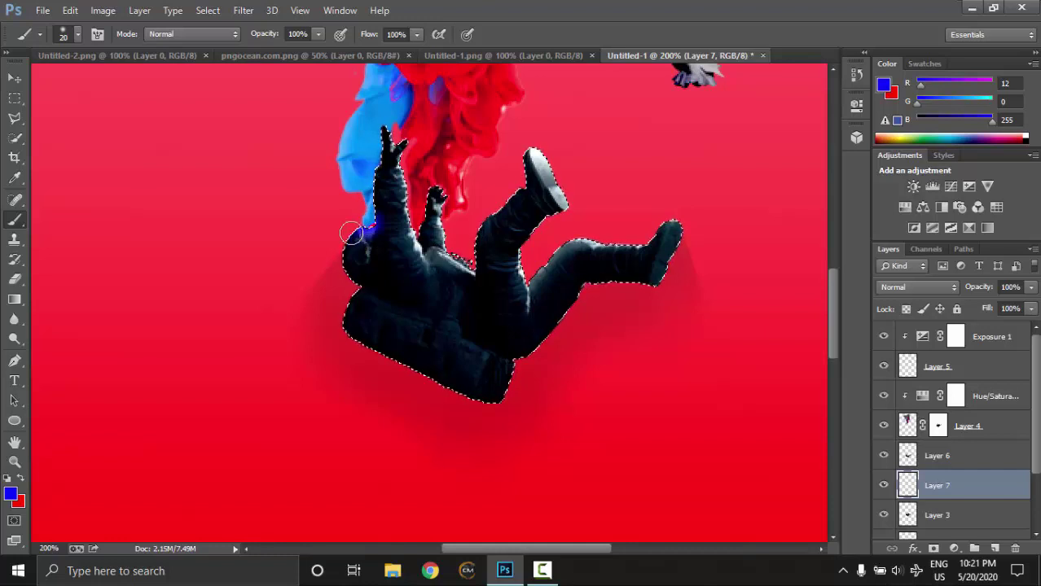
drag(346, 280, 350, 272)
mouse_move(384, 126)
mouse_down()
mouse_move(420, 262)
mouse_move(417, 204)
mouse_move(432, 196)
mouse_move(441, 236)
mouse_up()
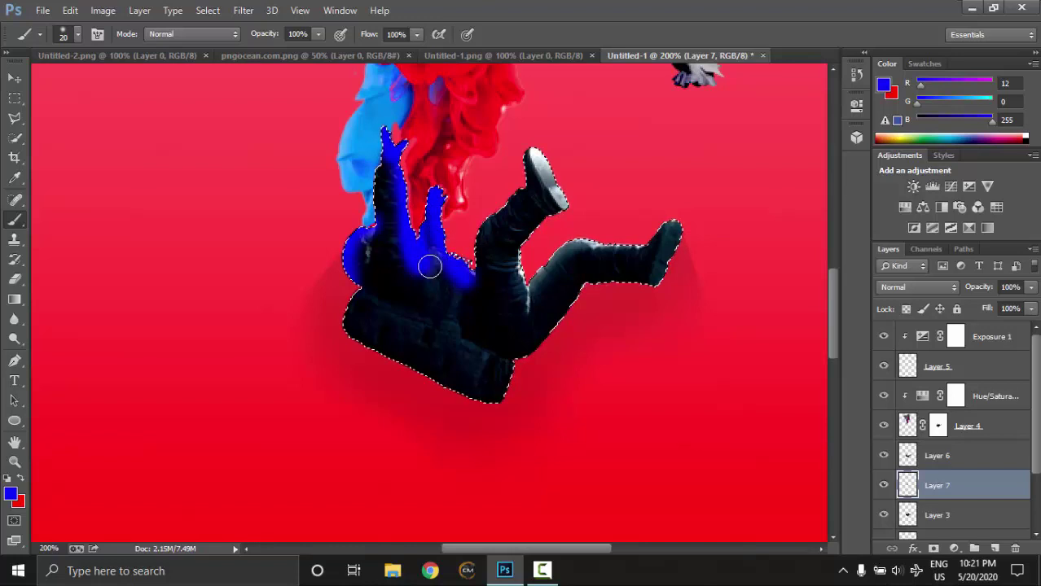
Step: Switch to red and paint red light along the astronaut's legs
key(x)
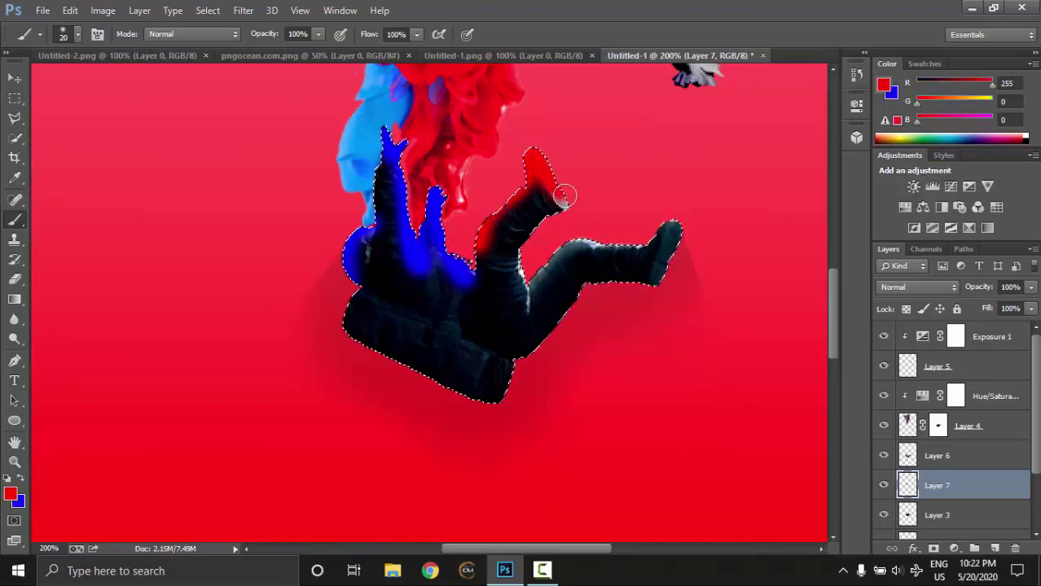
mouse_move(527, 253)
mouse_down()
mouse_move(529, 302)
mouse_move(558, 245)
mouse_move(674, 221)
mouse_move(682, 248)
mouse_up()
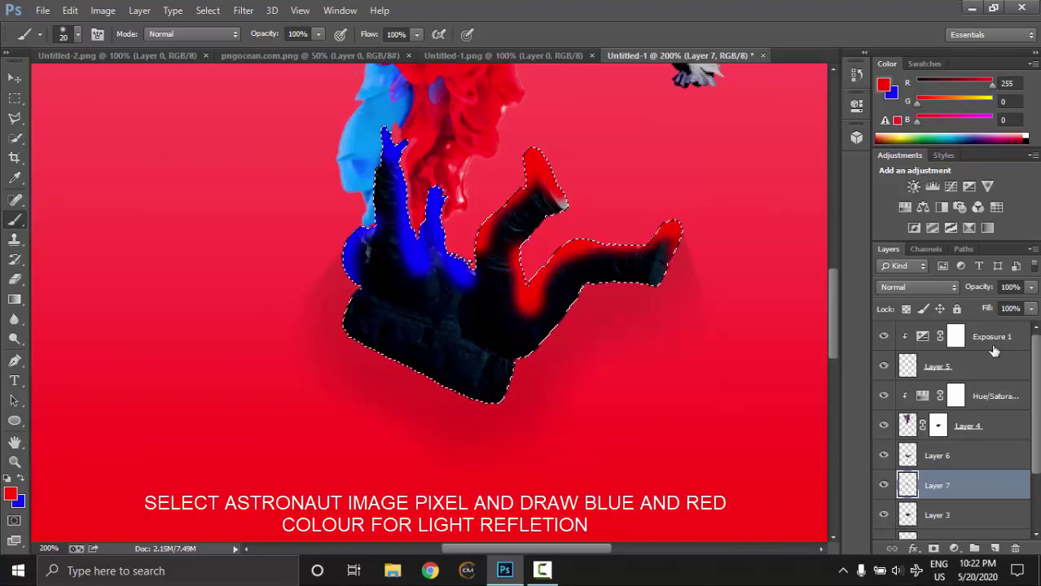
click(949, 287)
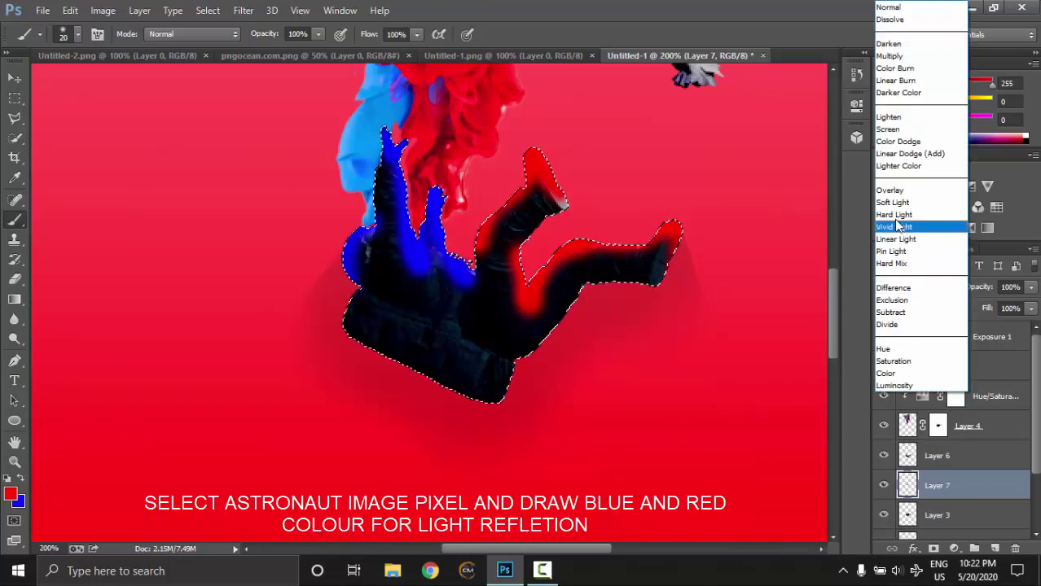
Step: Set Layer 7 to Overlay and preview a Gaussian Blur of about 7.4 pixels radius
click(886, 190)
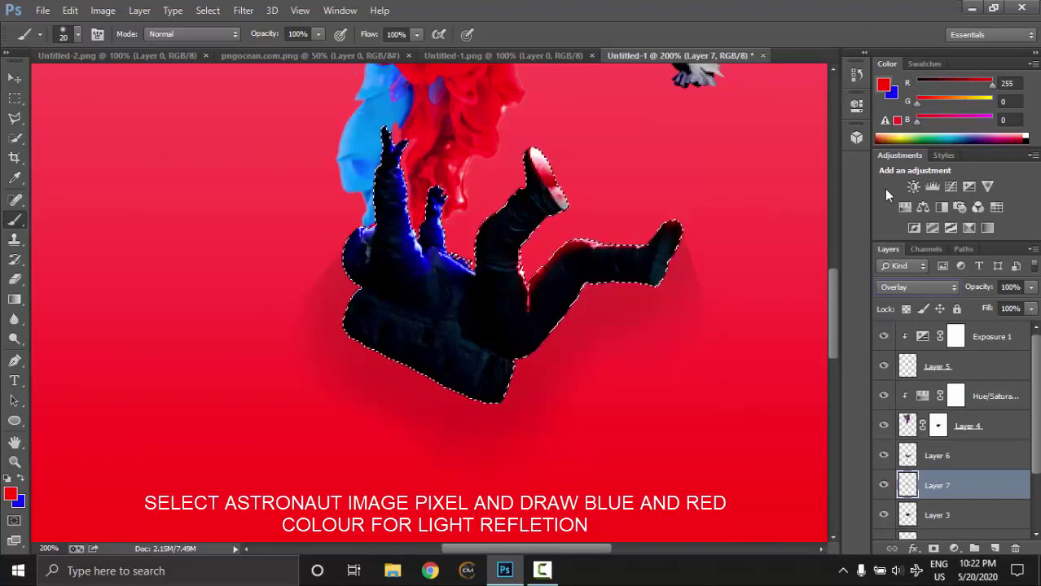
click(243, 9)
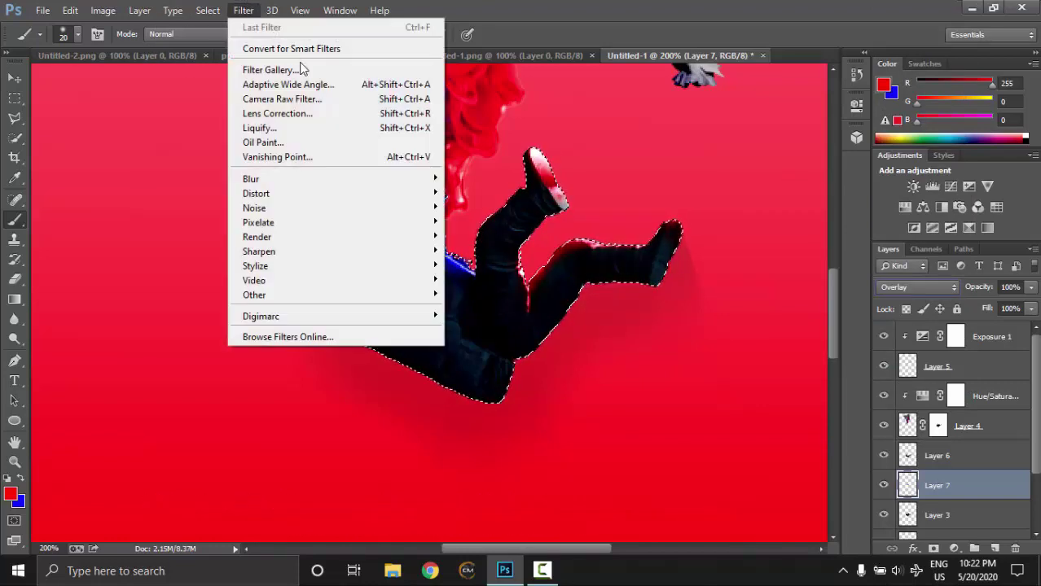
mouse_move(334, 178)
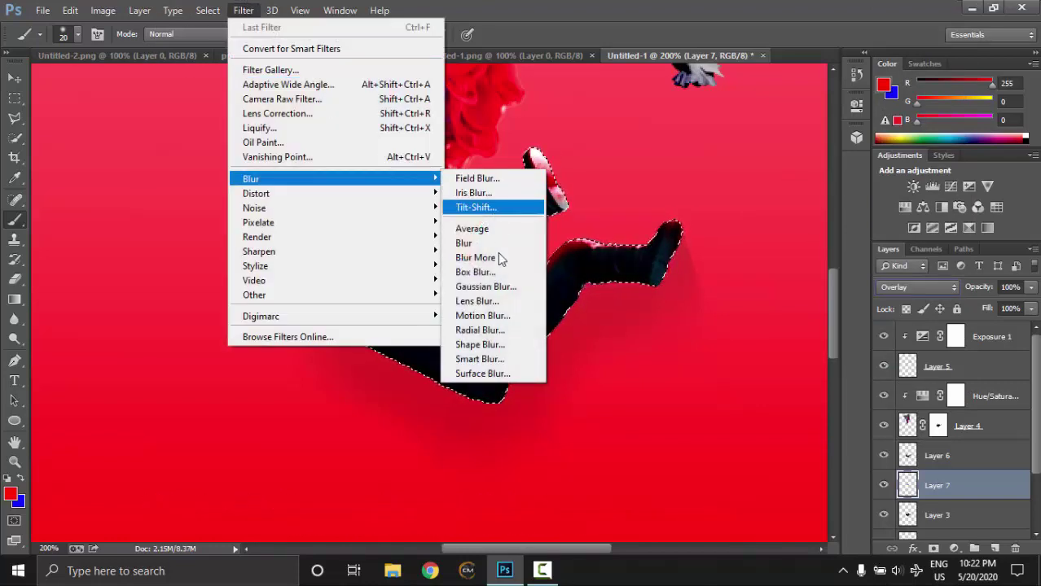
click(500, 293)
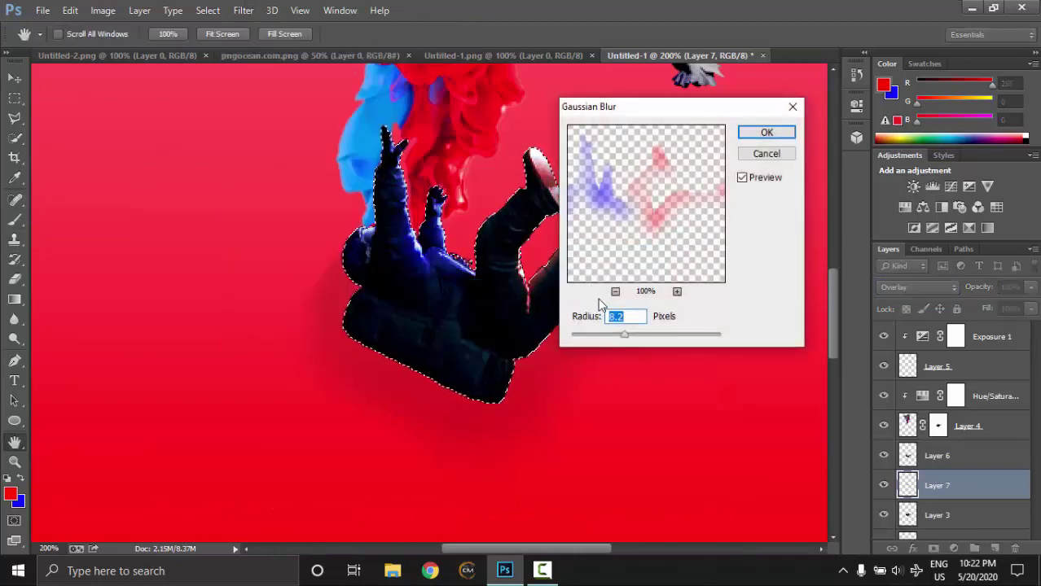
drag(607, 341, 592, 339)
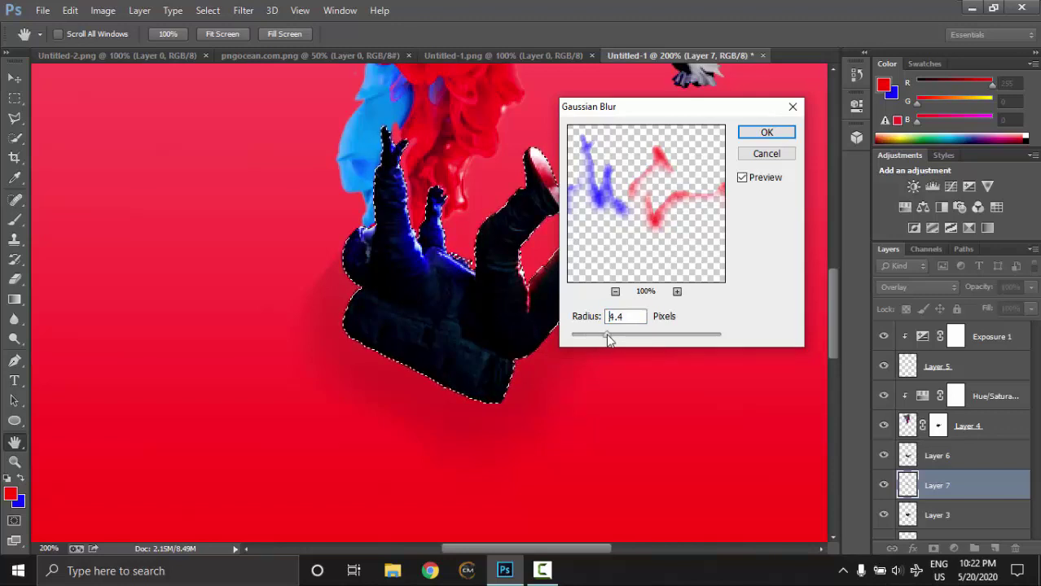
drag(616, 341, 616, 340)
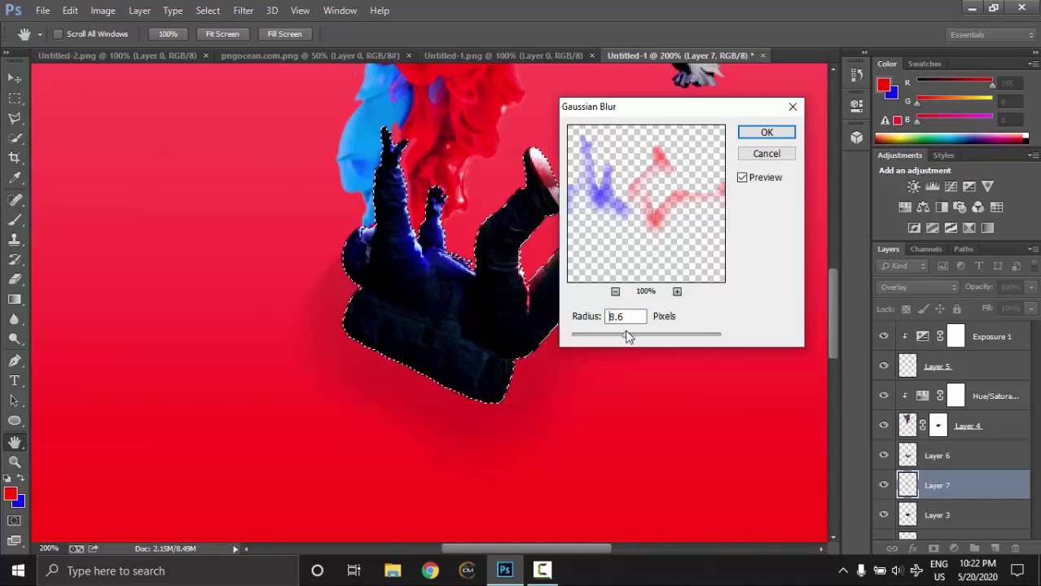
drag(626, 333, 621, 334)
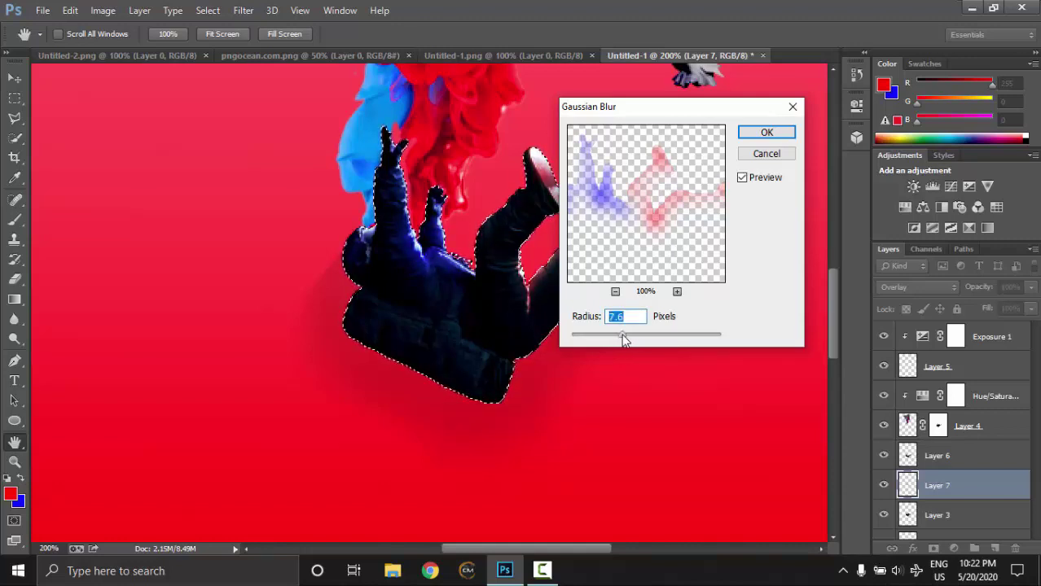
Step: Apply the 7.4-pixel Gaussian Blur, then select Layer 6's shadow pixels for erasing
click(758, 135)
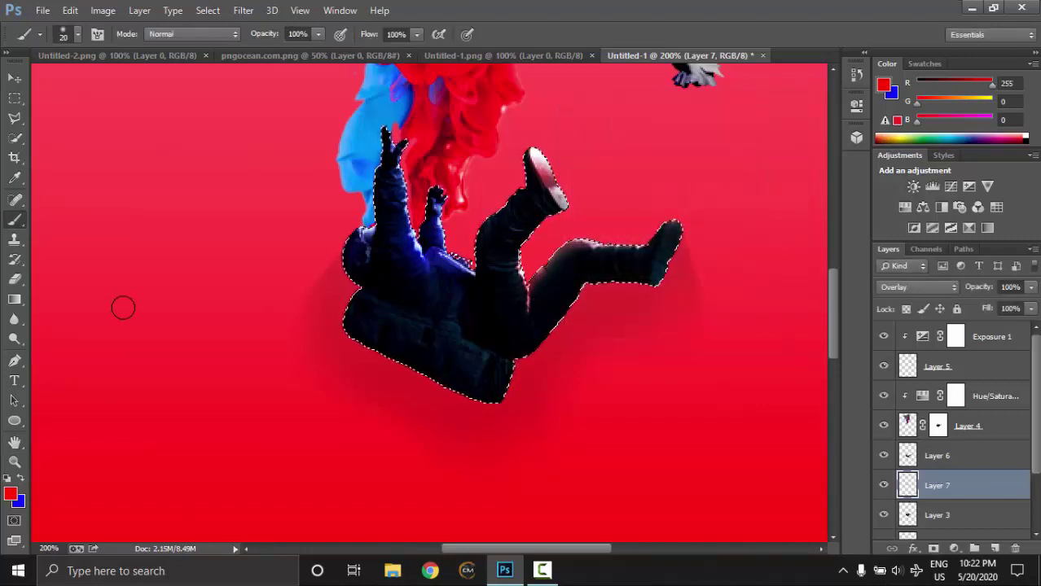
click(936, 457)
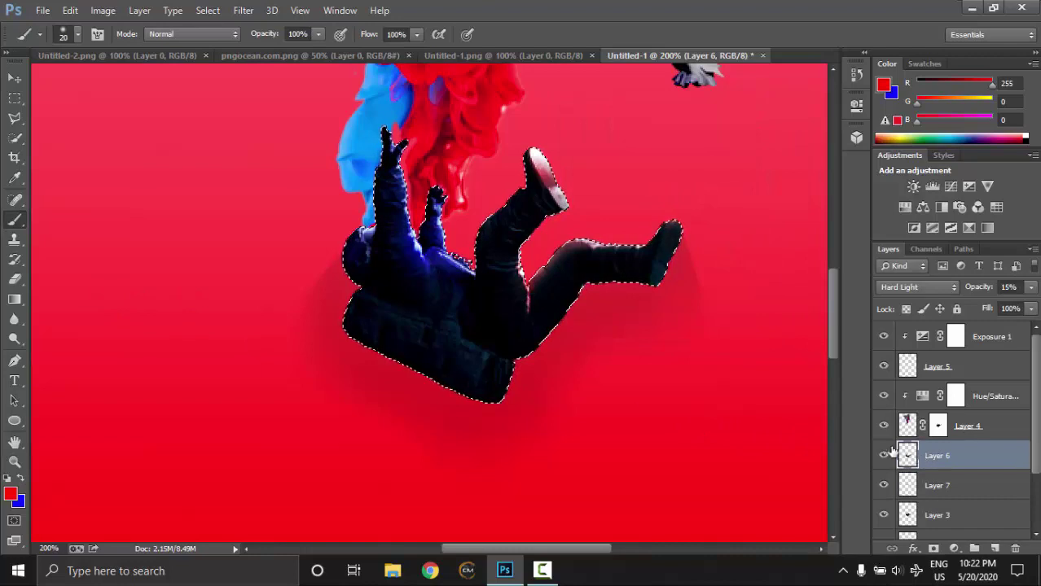
right_click(905, 458)
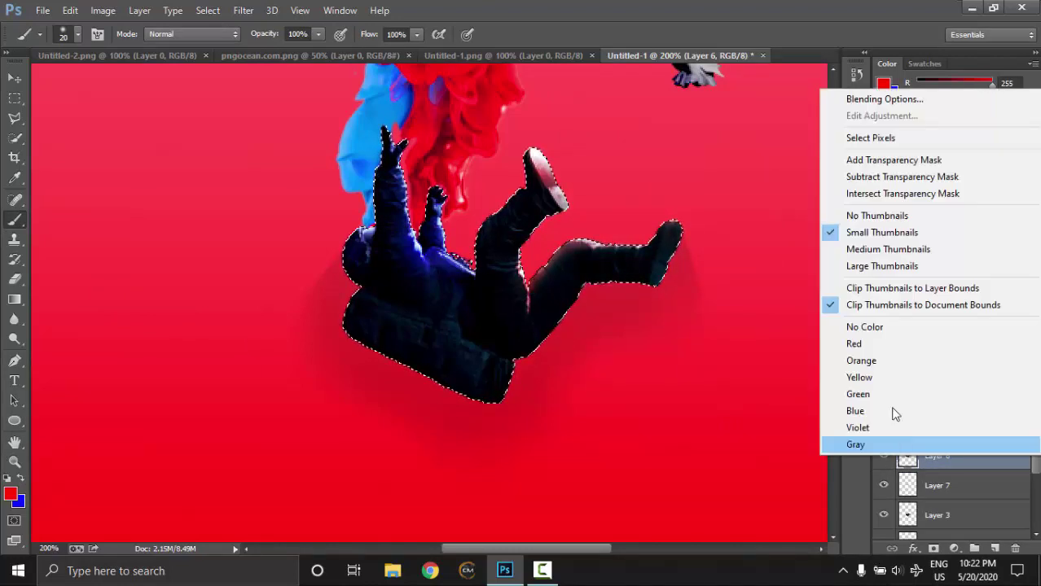
click(870, 138)
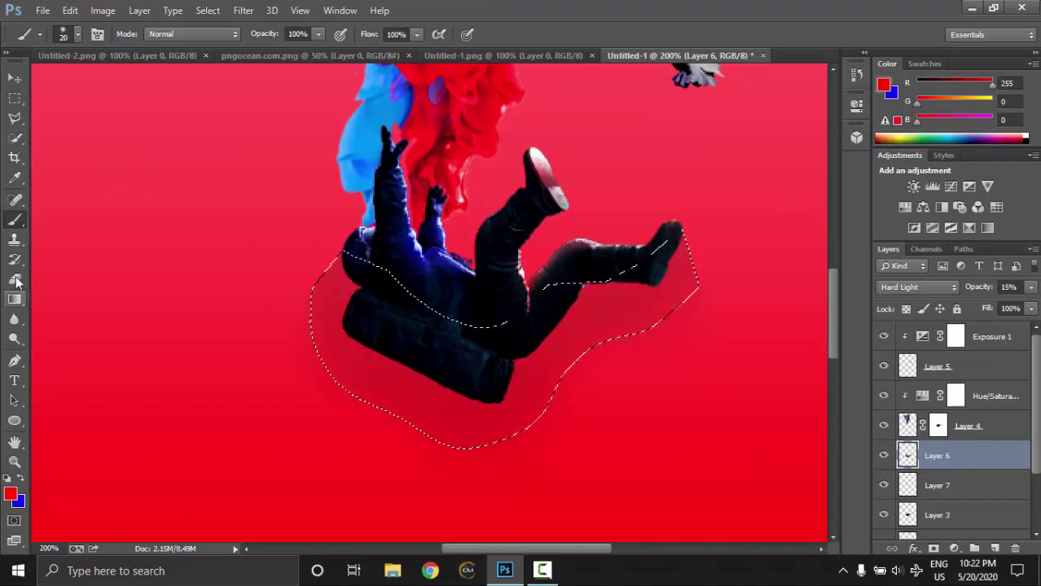
click(14, 280)
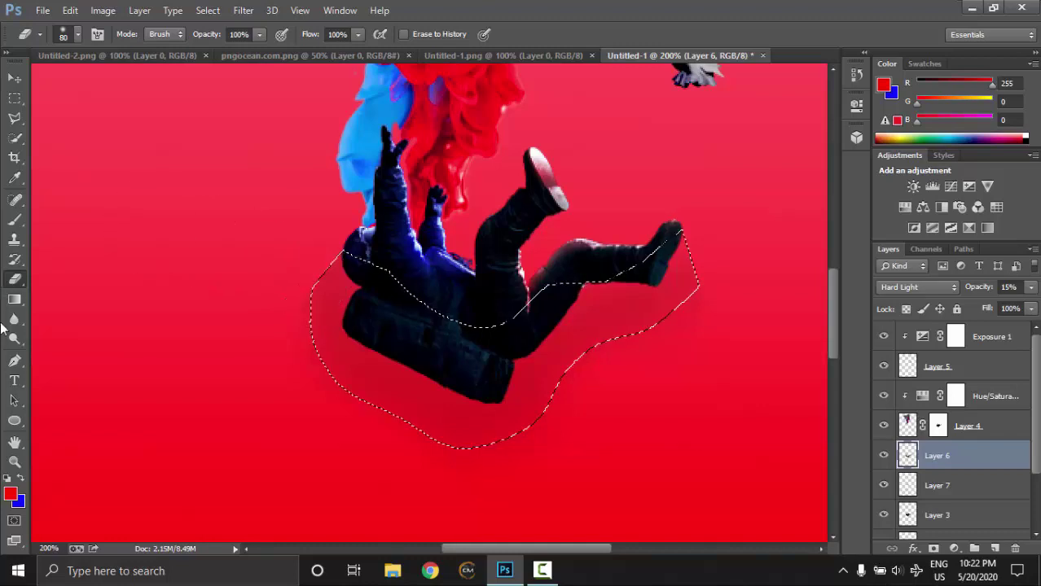
Step: Deselect the shadow and fit the whole poster on screen
click(14, 461)
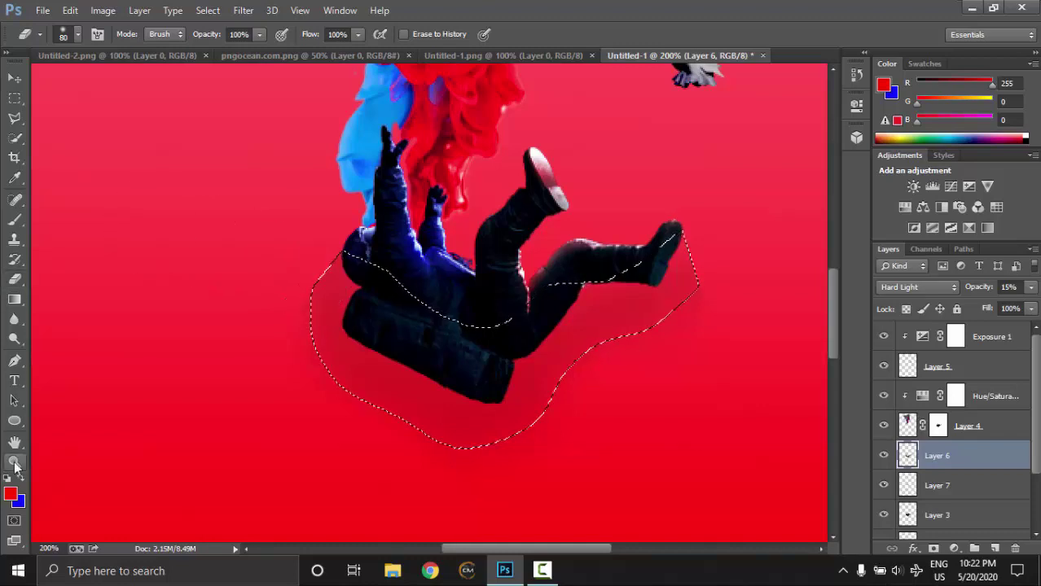
click(17, 143)
right_click(128, 158)
click(147, 173)
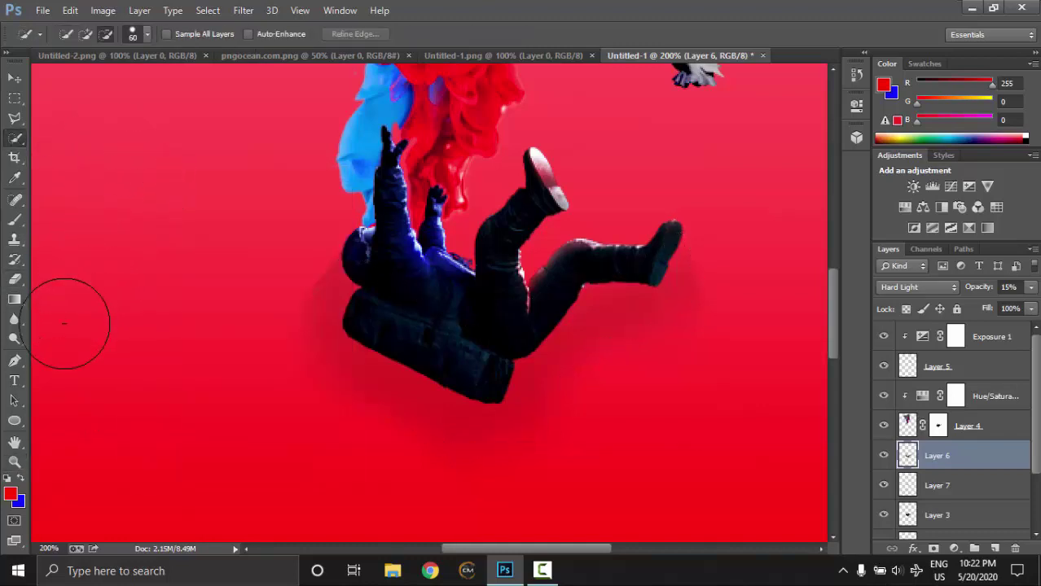
click(13, 463)
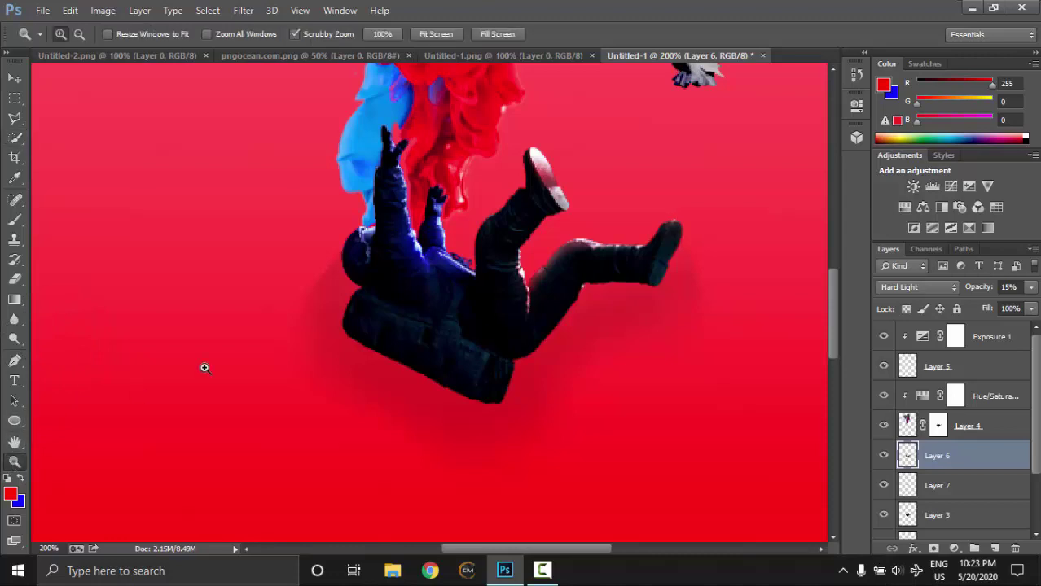
right_click(205, 366)
click(242, 376)
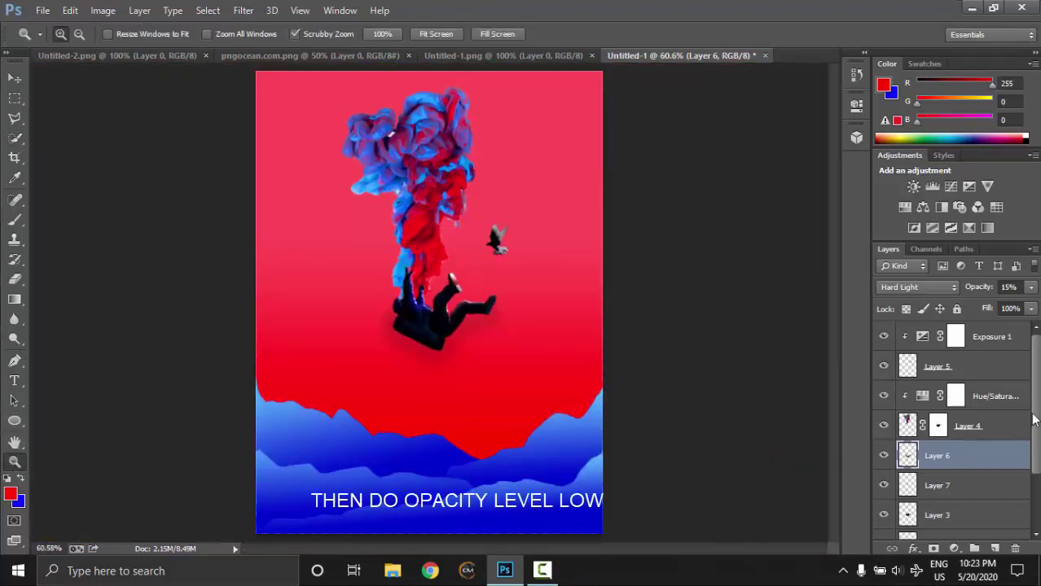
Step: Shrink the Layer 2 blue mountains to about 91% height and commit the transform
scroll(1033, 419, down, 3)
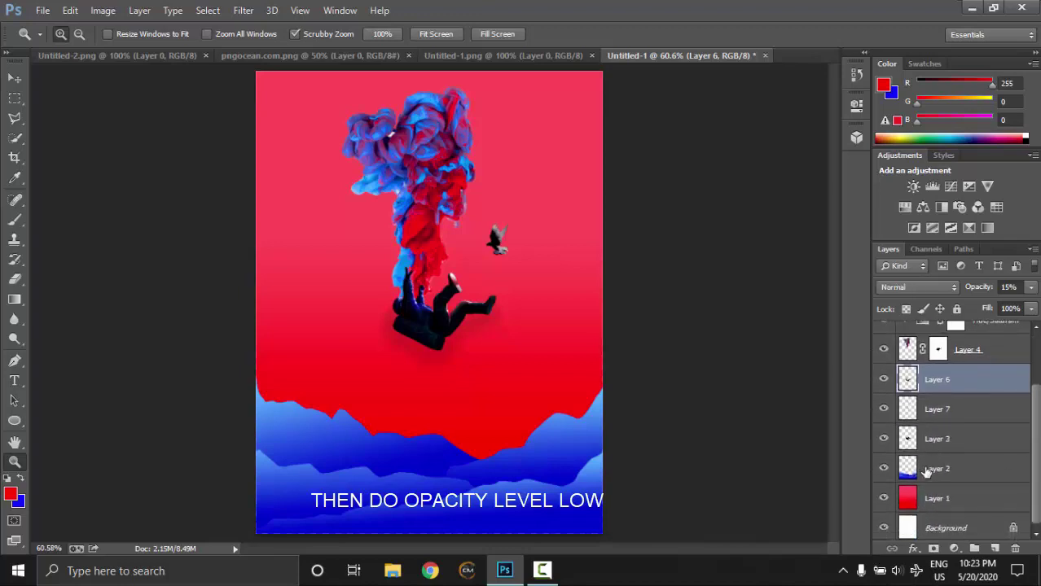
click(927, 473)
key(ctrl+t)
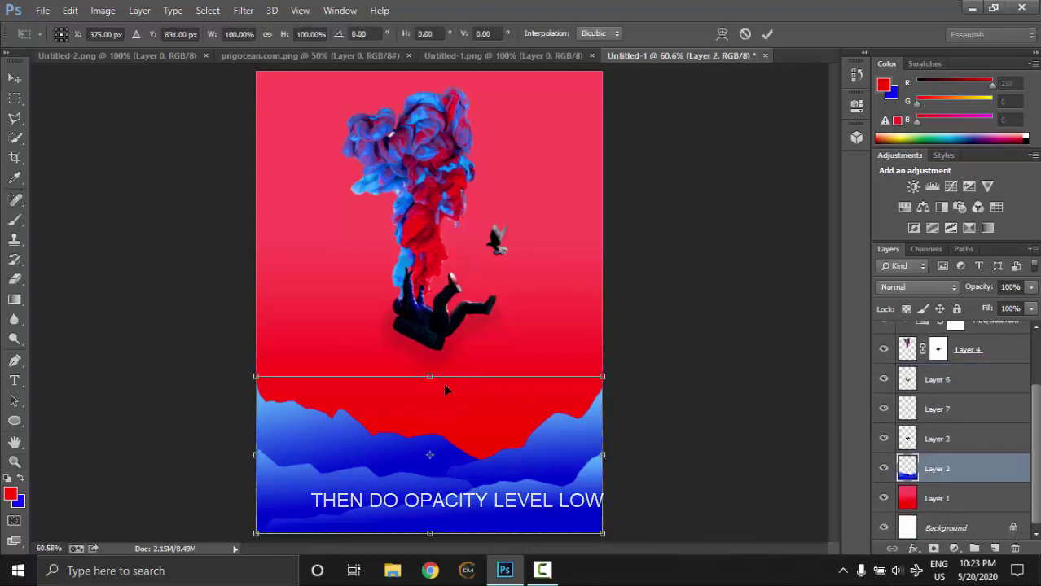
drag(429, 381, 429, 390)
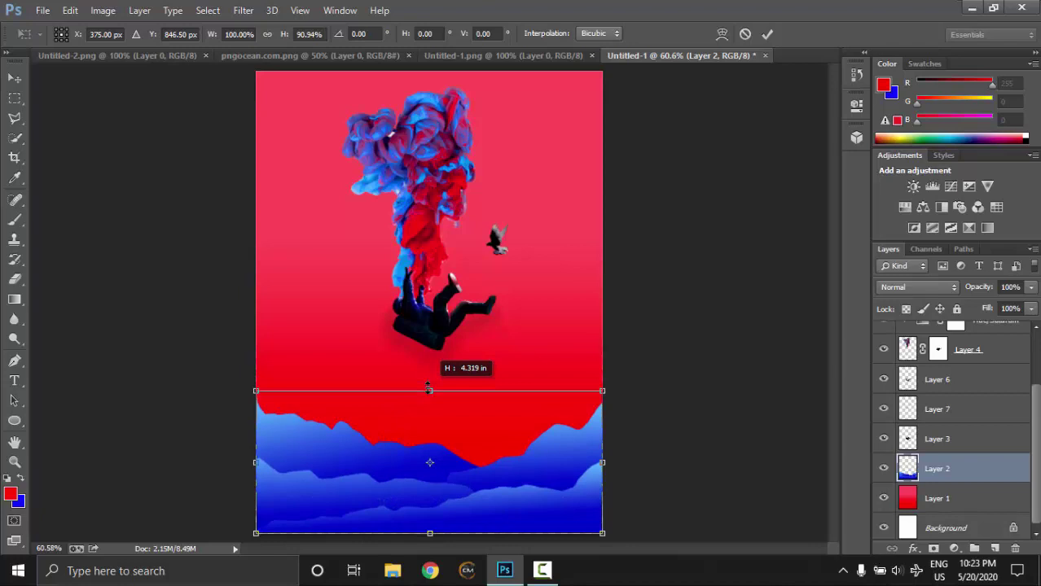
click(769, 34)
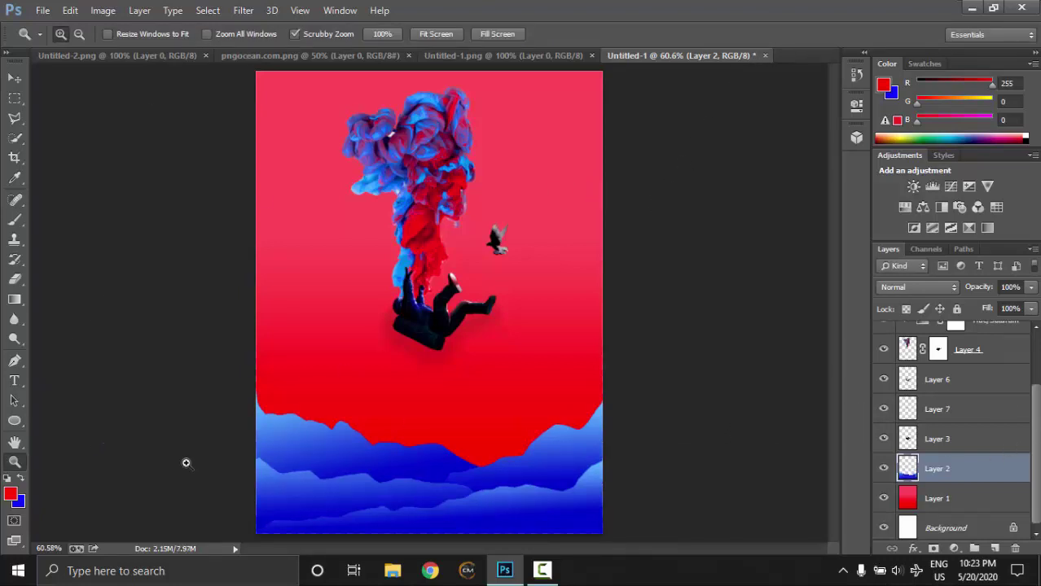
click(15, 381)
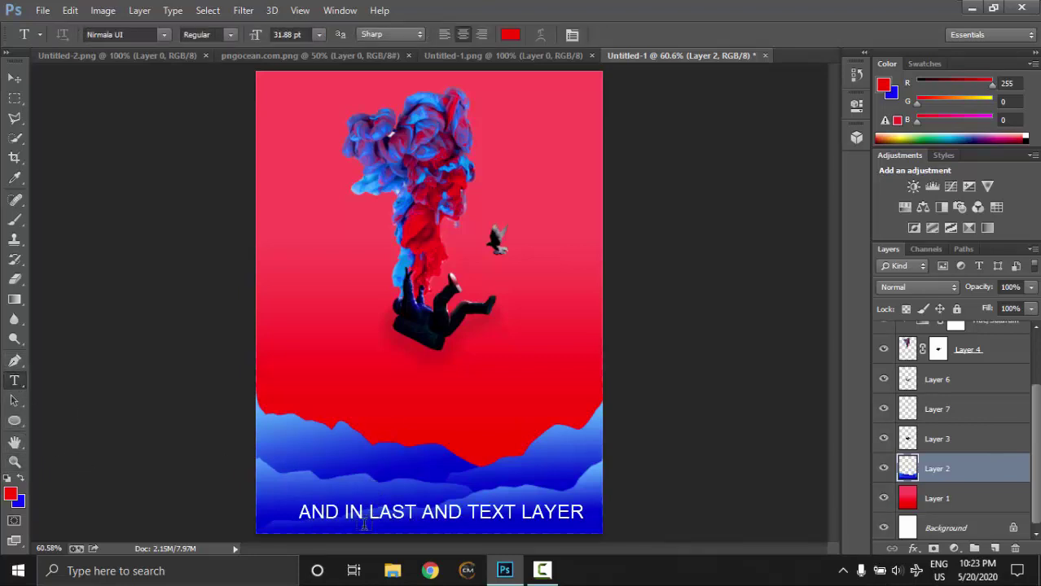
Step: Add a white author byline in a text box across the poster's bottom
drag(359, 520, 503, 496)
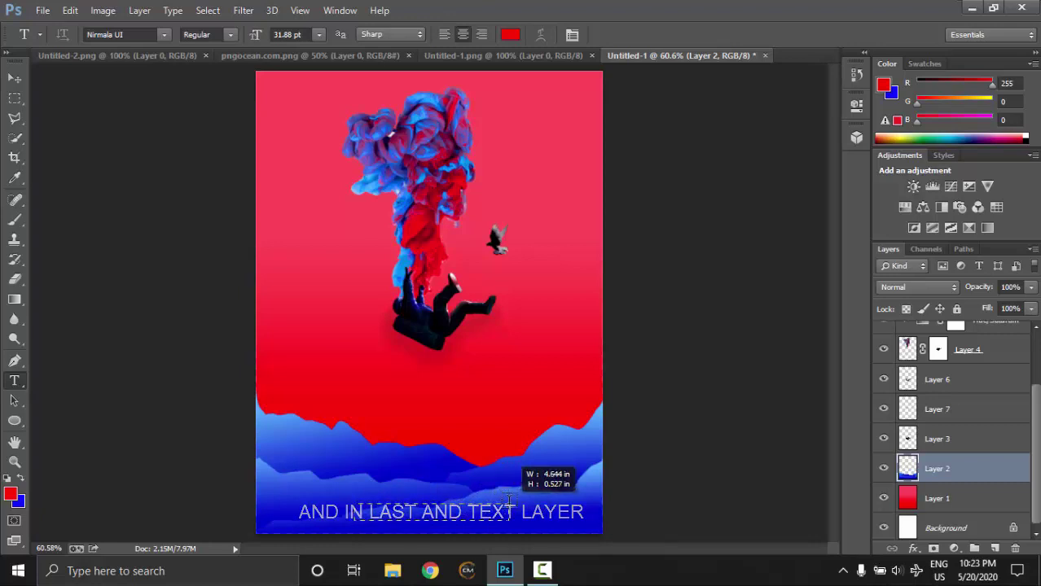
drag(504, 496, 509, 501)
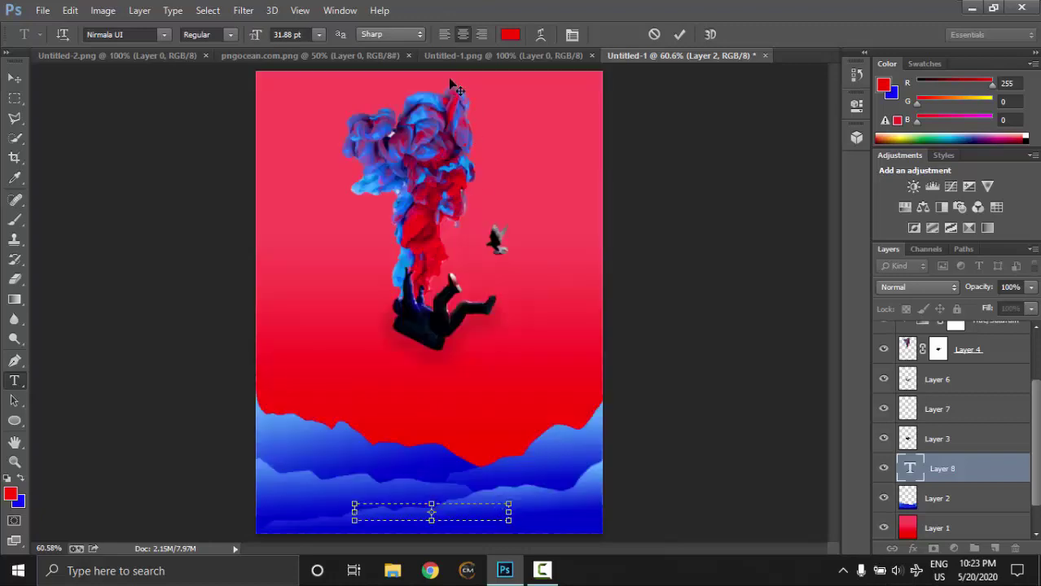
click(510, 34)
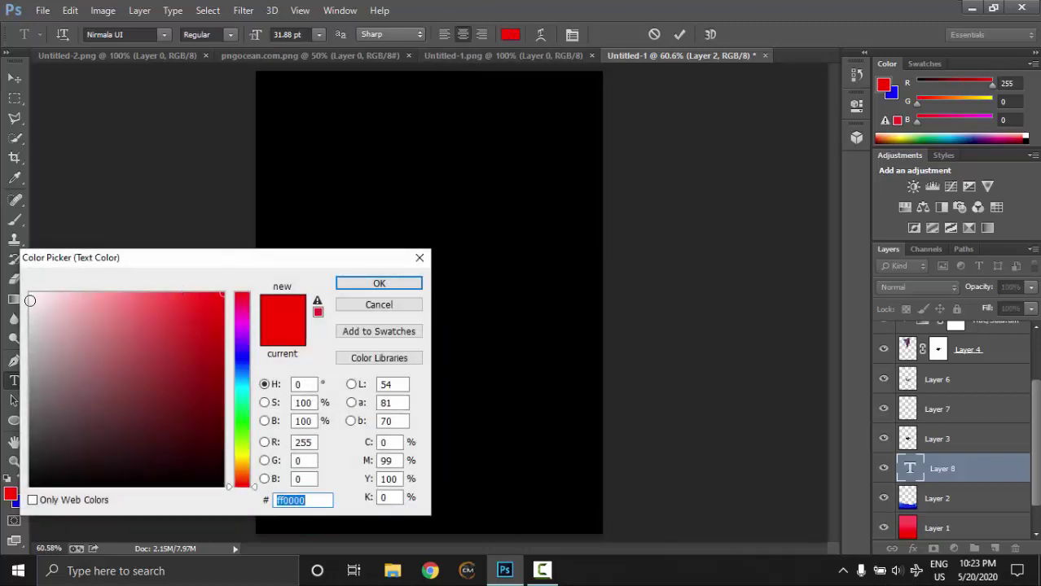
drag(30, 300, 6, 277)
key(Return)
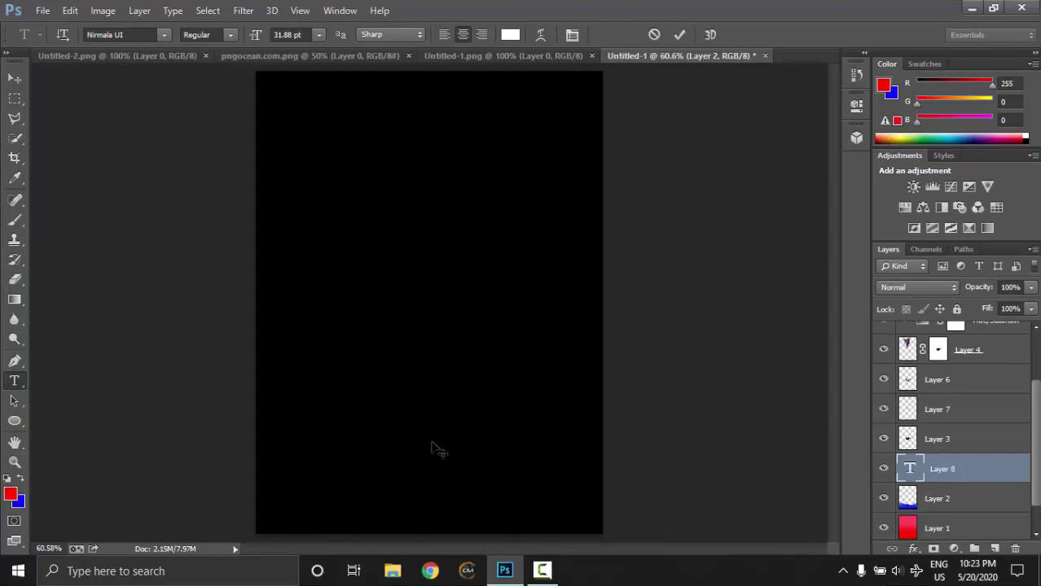
text(BY Y.SINGHANIA07)
click(547, 446)
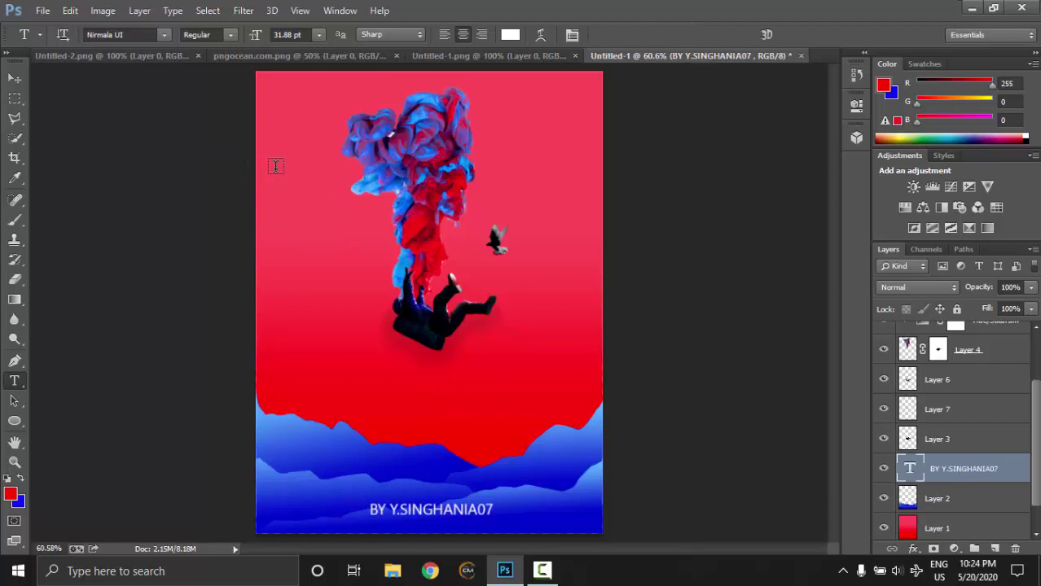
drag(262, 171, 431, 186)
Step: Add the title text MY FIRST POSTER at 18 pt
click(317, 35)
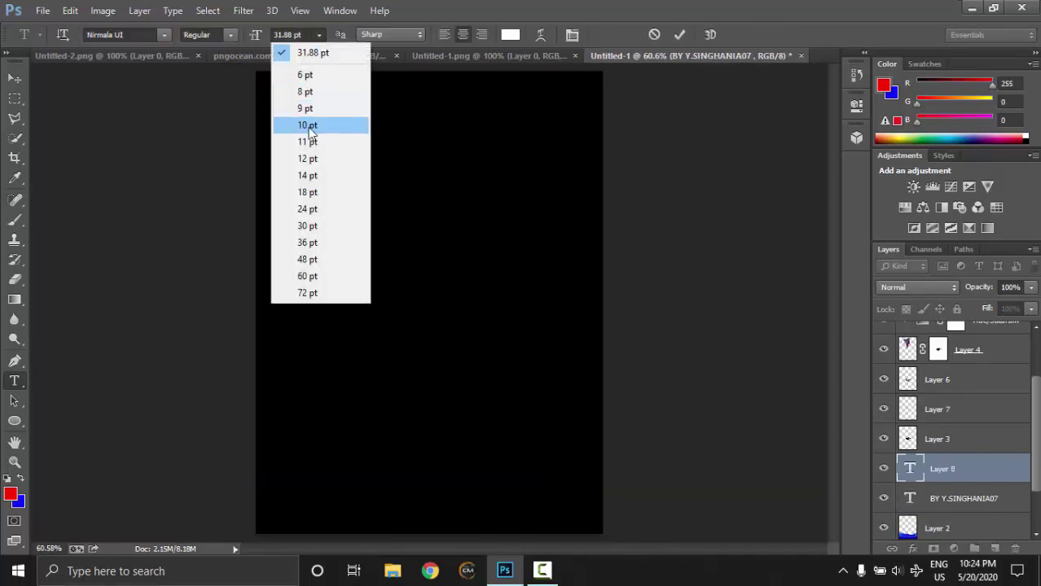
click(315, 177)
click(318, 35)
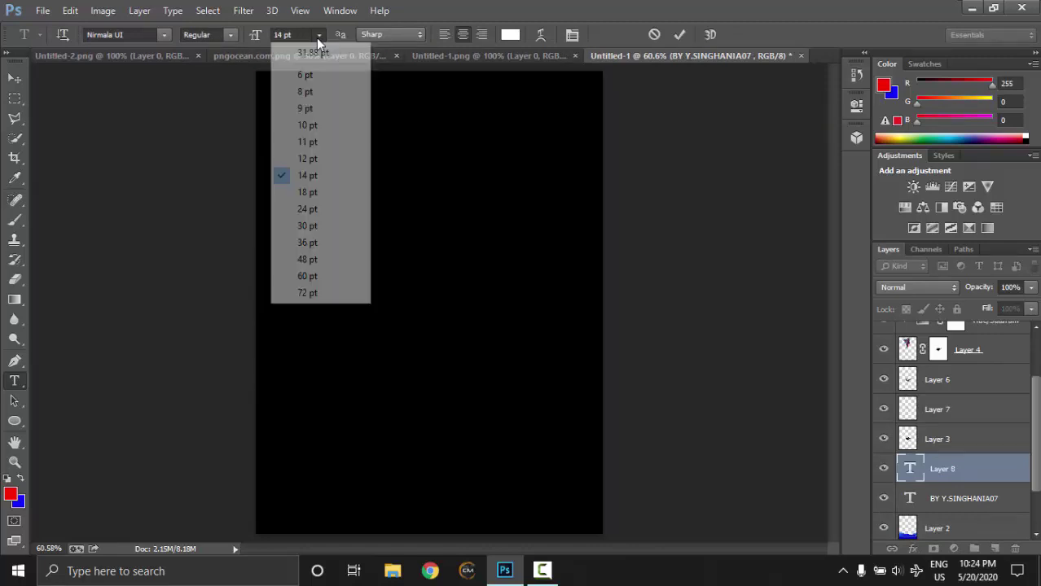
click(315, 192)
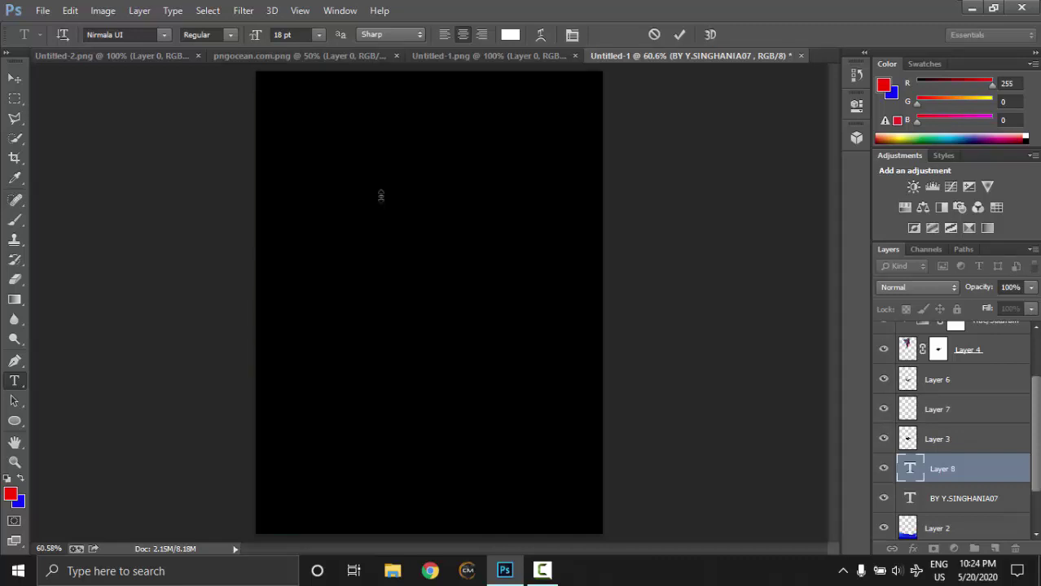
click(679, 35)
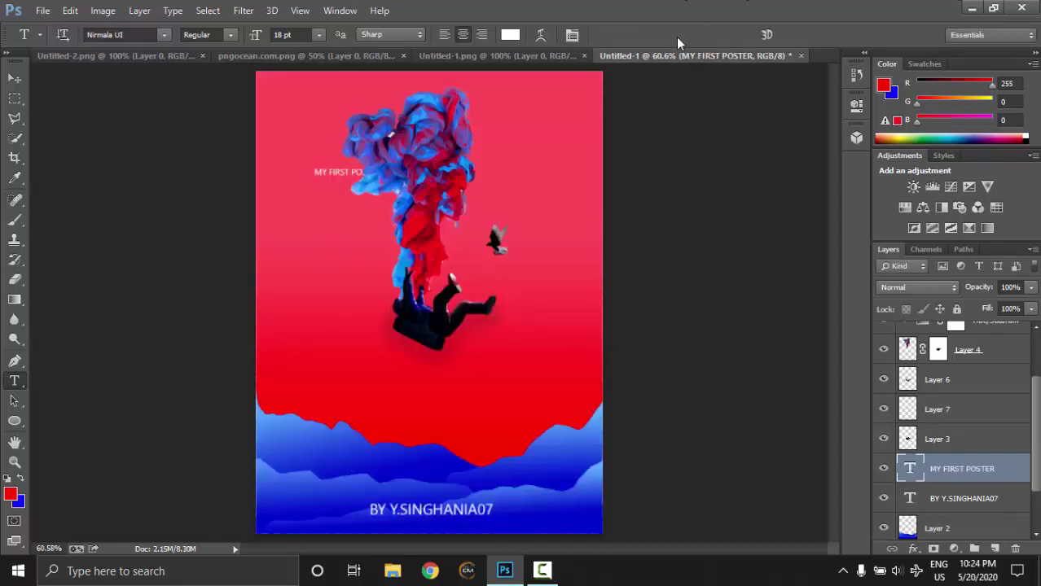
Step: Rotate the title -90° up the left side and enlarge it about 140%
key(ctrl+t)
mouse_move(343, 179)
mouse_down()
mouse_move(284, 203)
mouse_move(289, 171)
mouse_up()
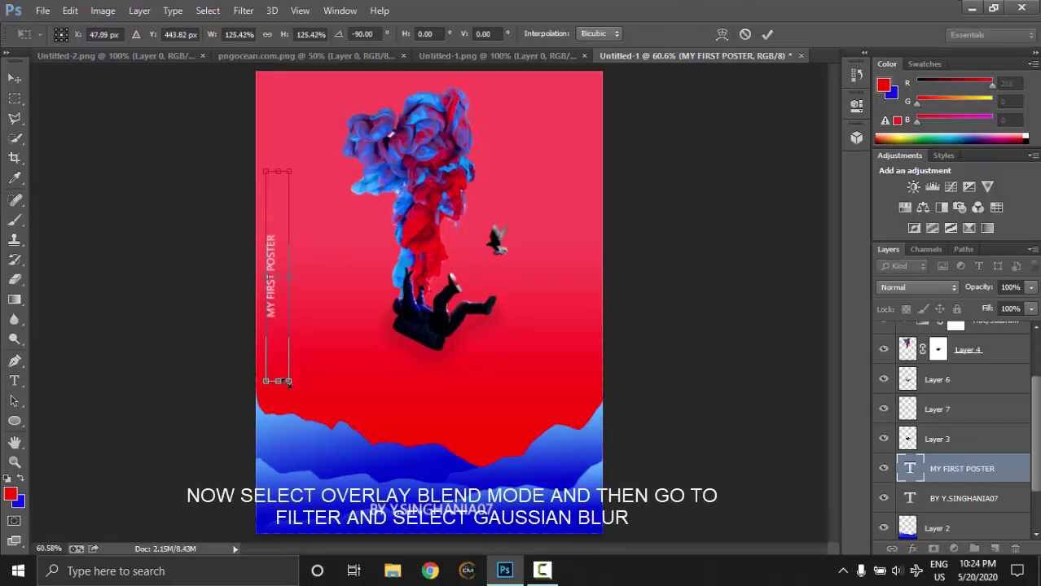
mouse_move(288, 381)
mouse_down()
mouse_move(279, 428)
mouse_move(278, 404)
mouse_up()
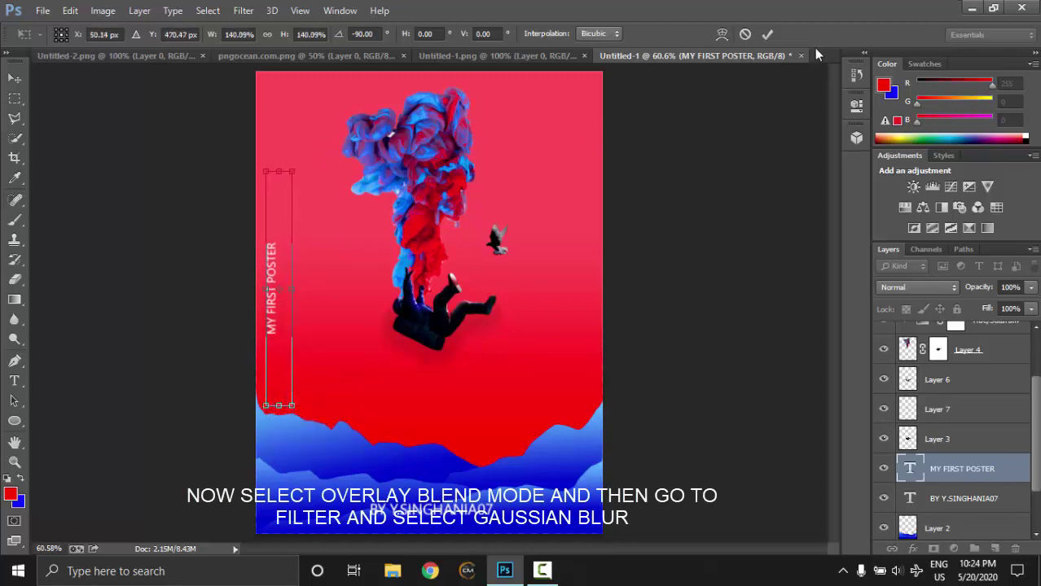
click(768, 35)
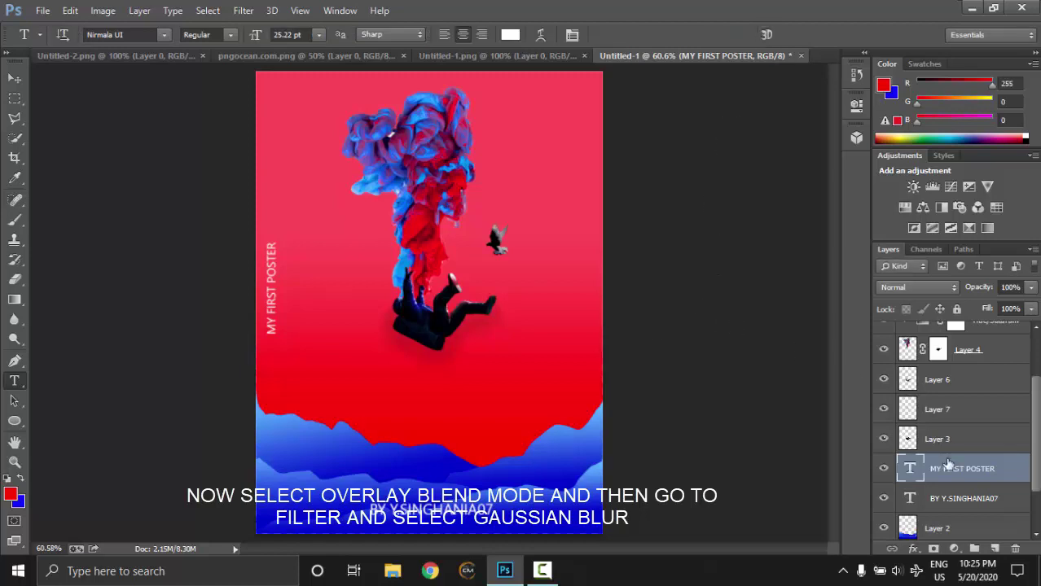
shift+click(967, 501)
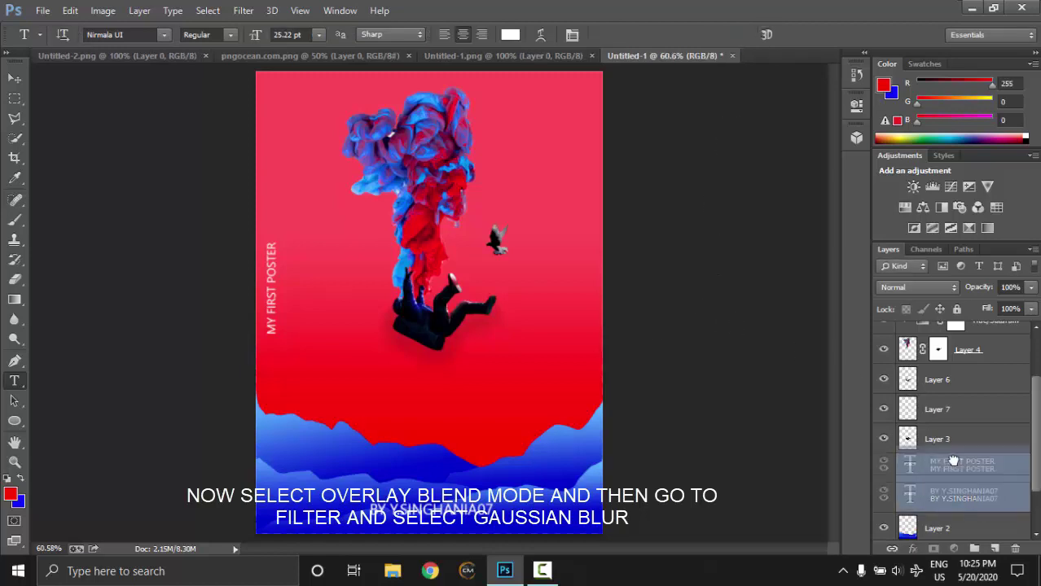
Step: Move both text layers to the top of the stack and add '001' at top right
mouse_move(966, 499)
mouse_down()
mouse_move(960, 358)
mouse_move(935, 326)
mouse_move(929, 332)
mouse_up()
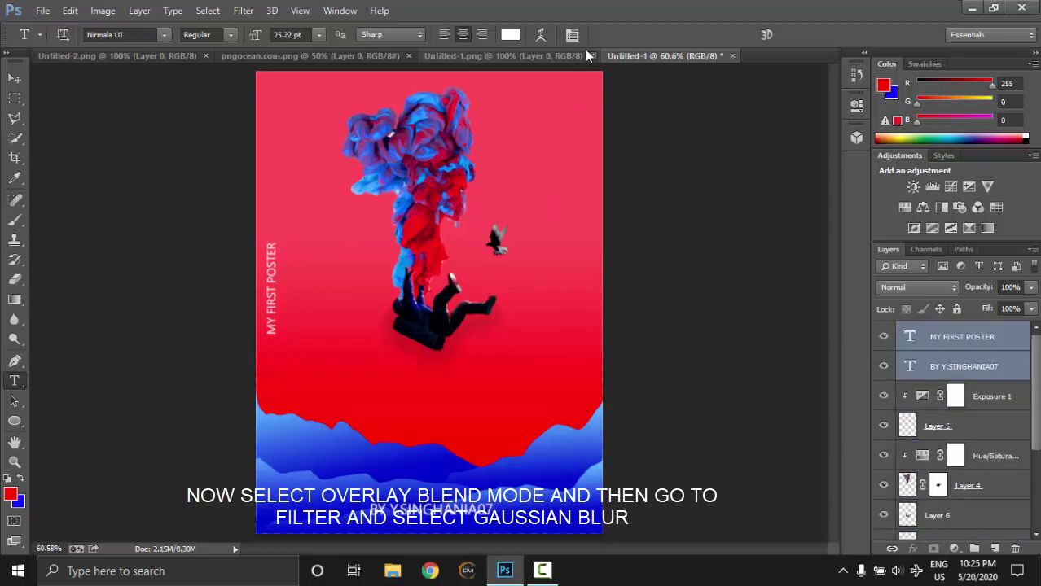
drag(569, 86, 595, 103)
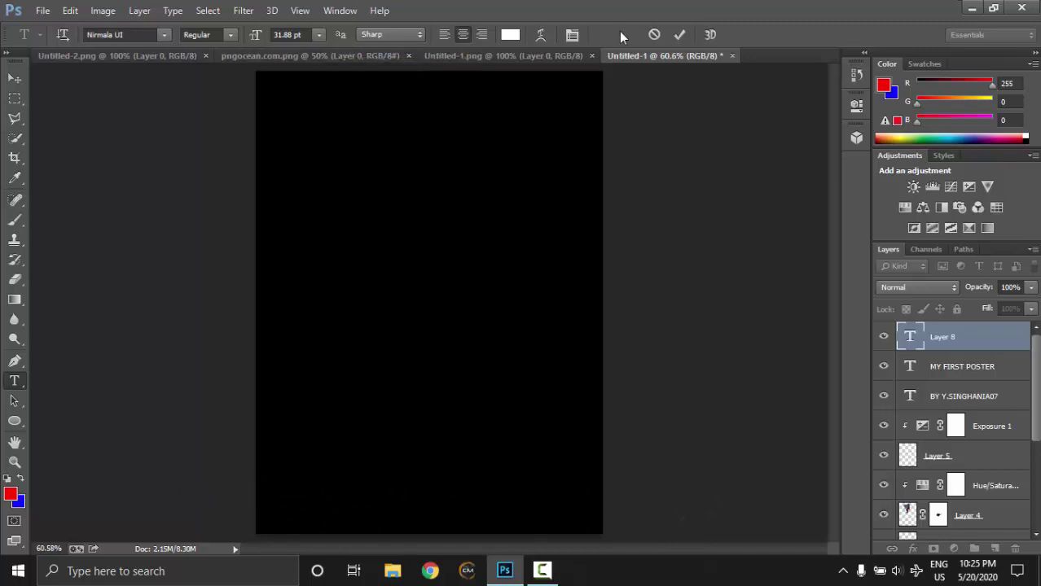
click(684, 35)
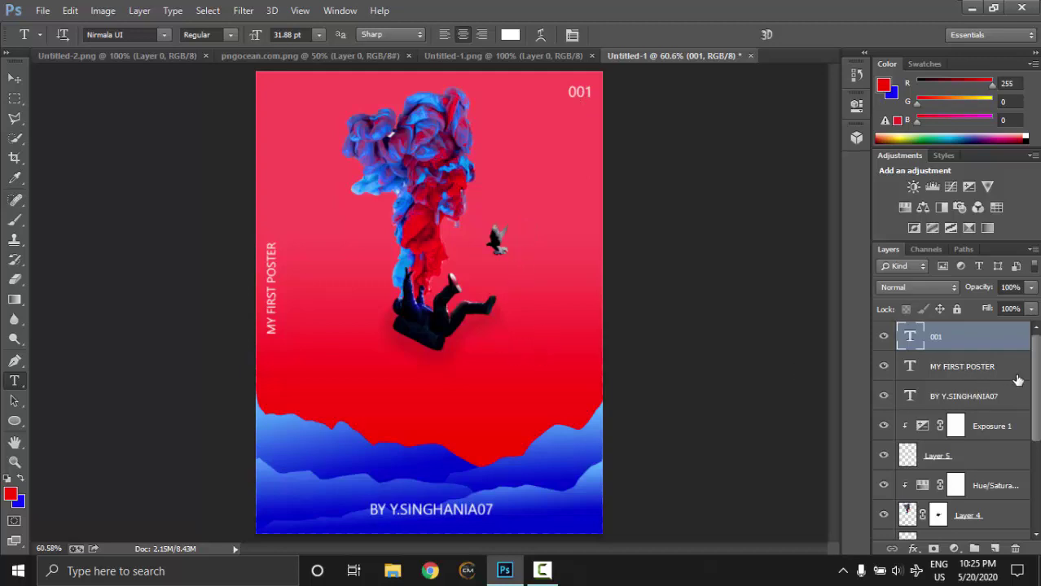
Step: Select every layer down to Background, duplicate them and merge into one flattened layer
drag(1038, 412, 1034, 509)
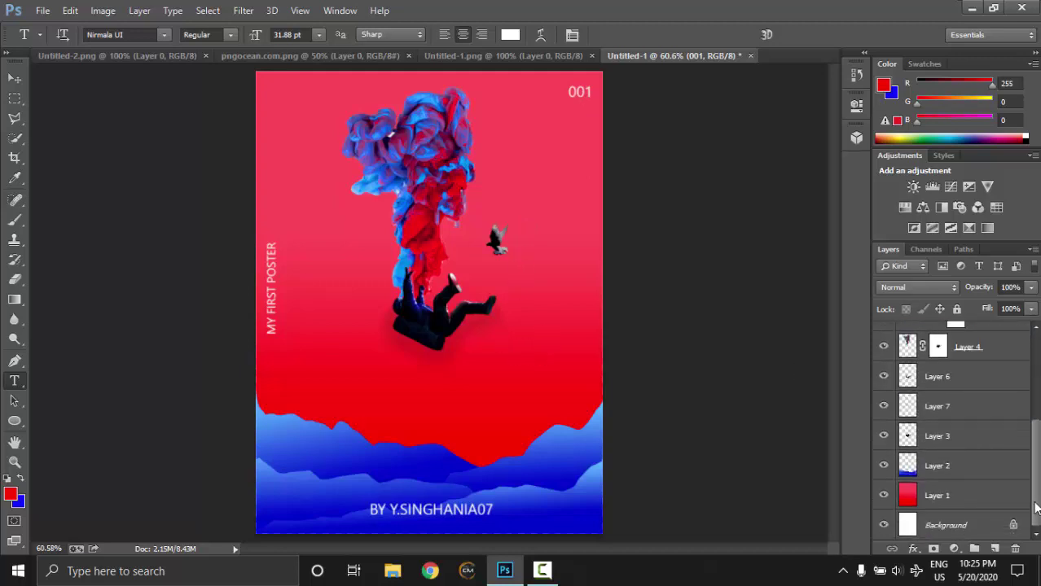
shift+click(954, 524)
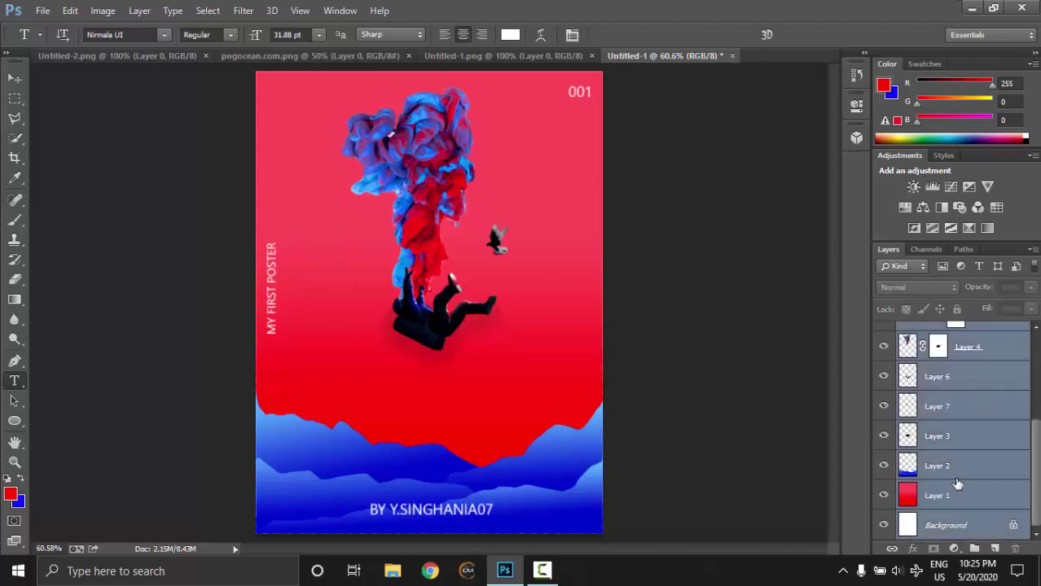
key(ctrl+j)
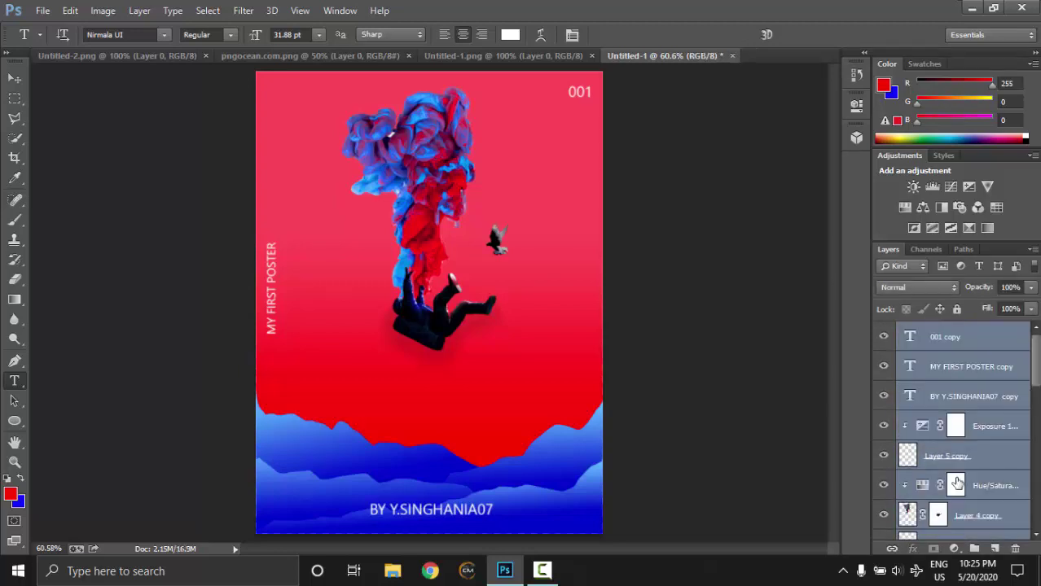
key(ctrl+shift+e)
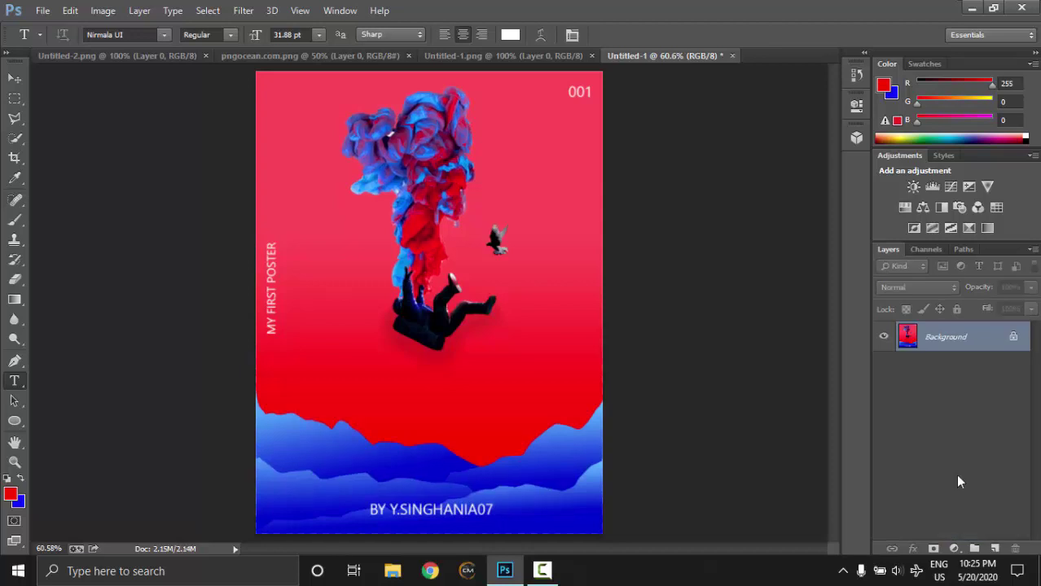